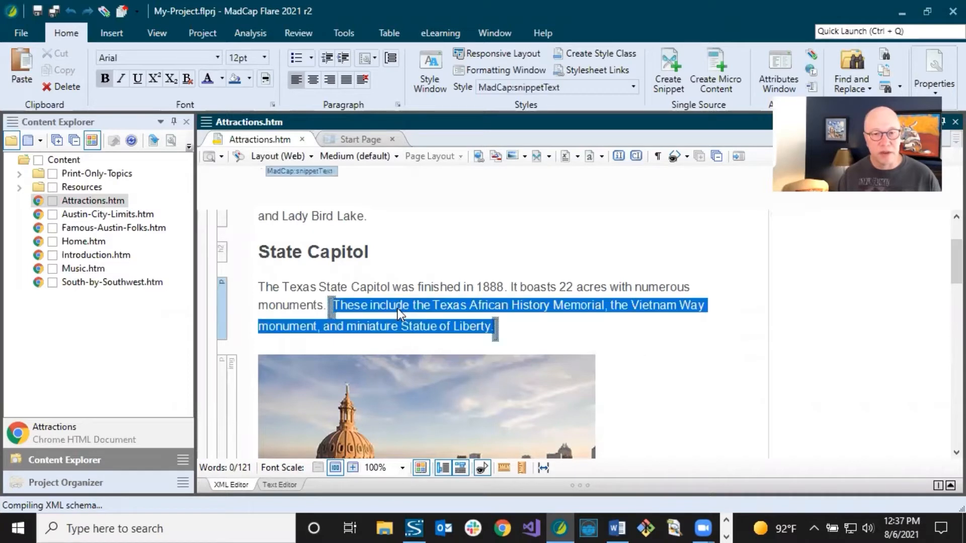
Locate the Monuments.flsnp snippet file in the project's Resources folder under Snippets.
left_click(383, 287)
left_click(19, 187)
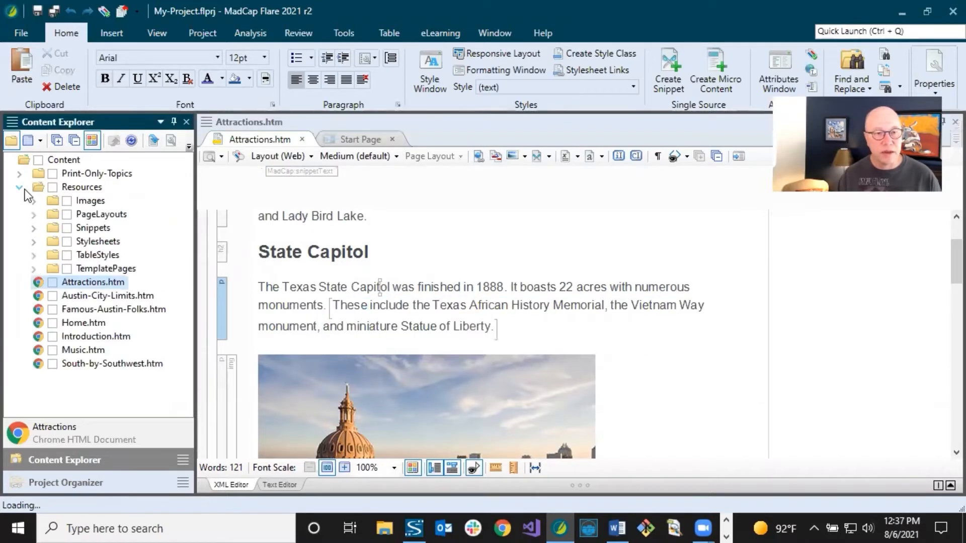
left_click(33, 228)
left_click(123, 242)
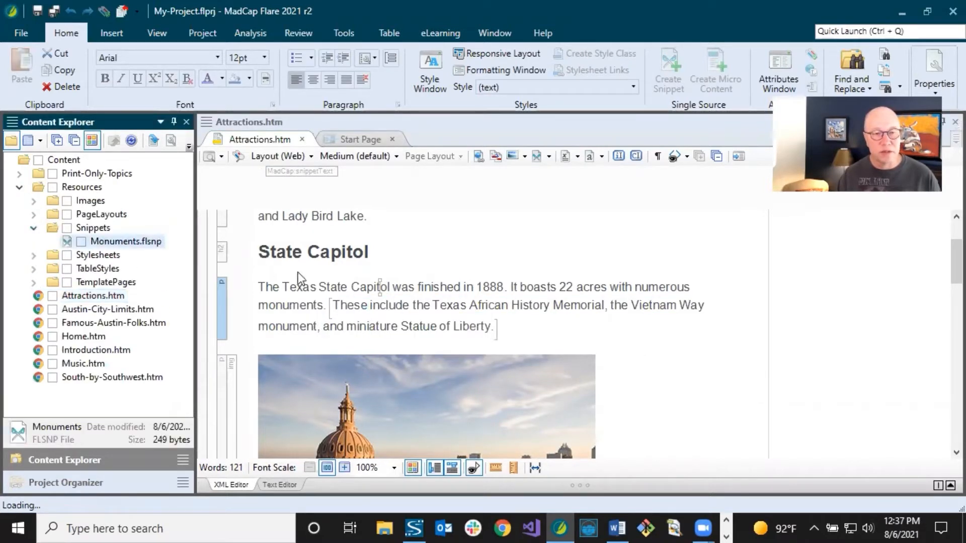
Mark the Zilker Park heading and the paragraph below it in Attractions.htm as locked elements.
left_click(349, 288)
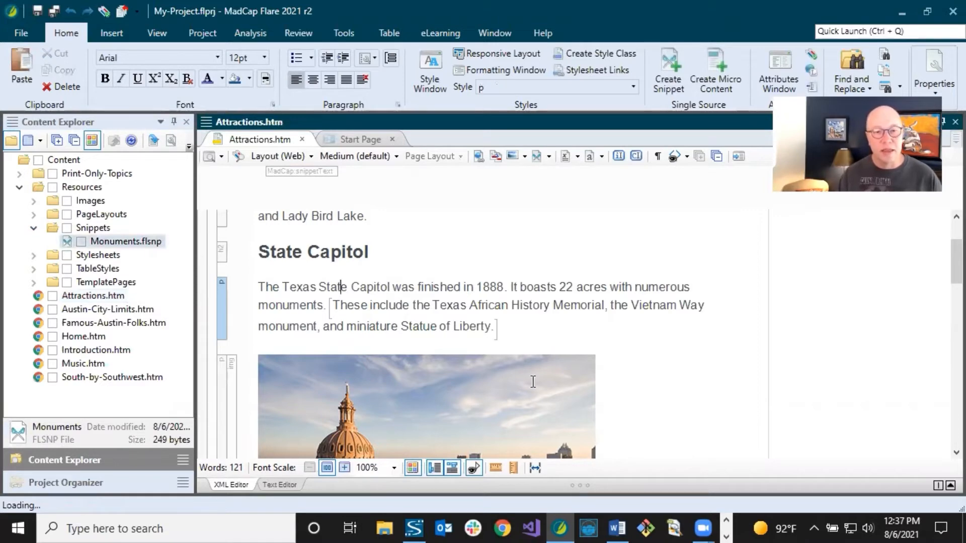
scroll(532, 382, "down", 3)
scroll(534, 382, "down", 3)
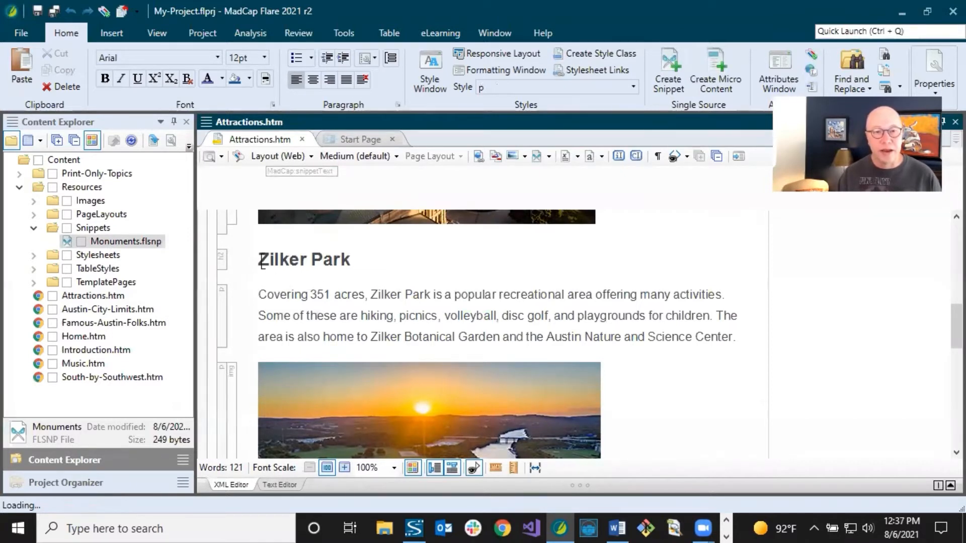
left_click_drag(258, 259, 737, 337)
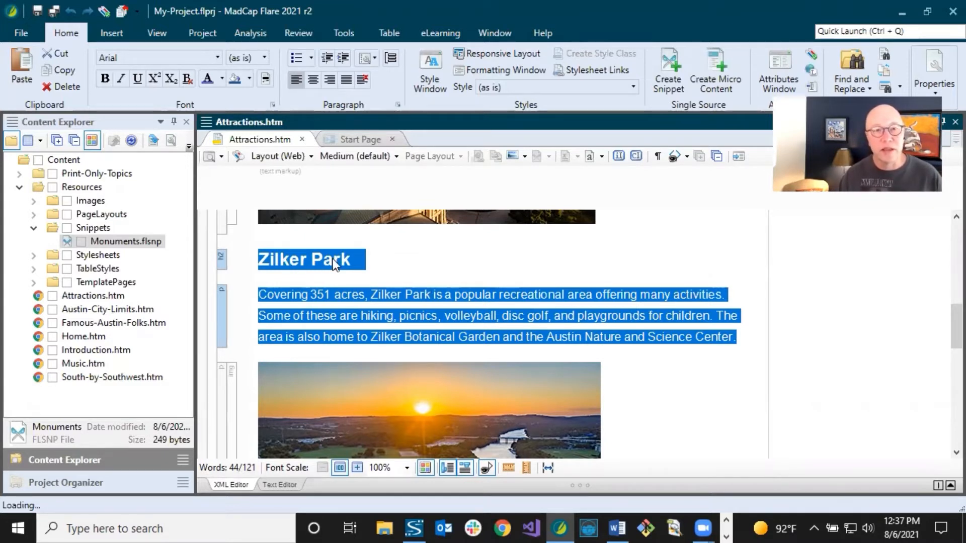
left_click(298, 34)
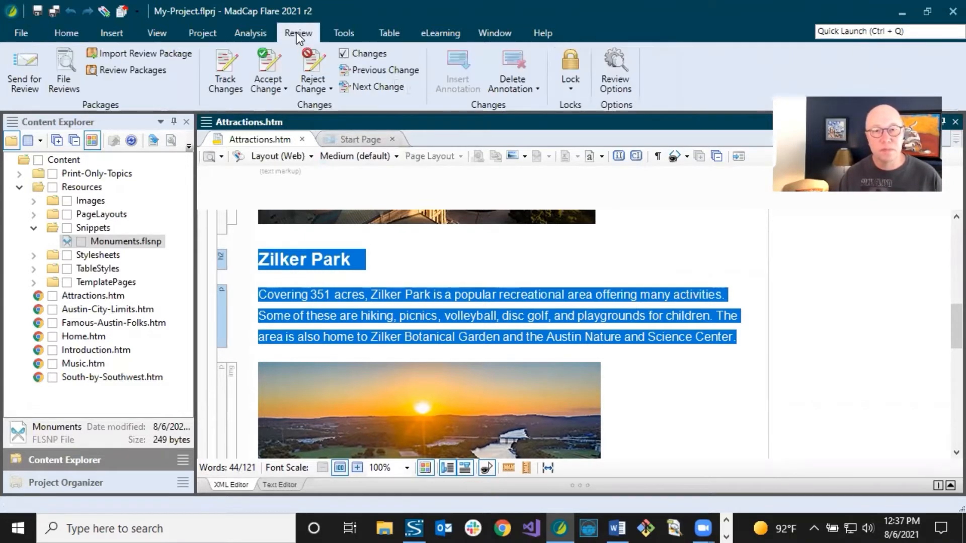
left_click(574, 88)
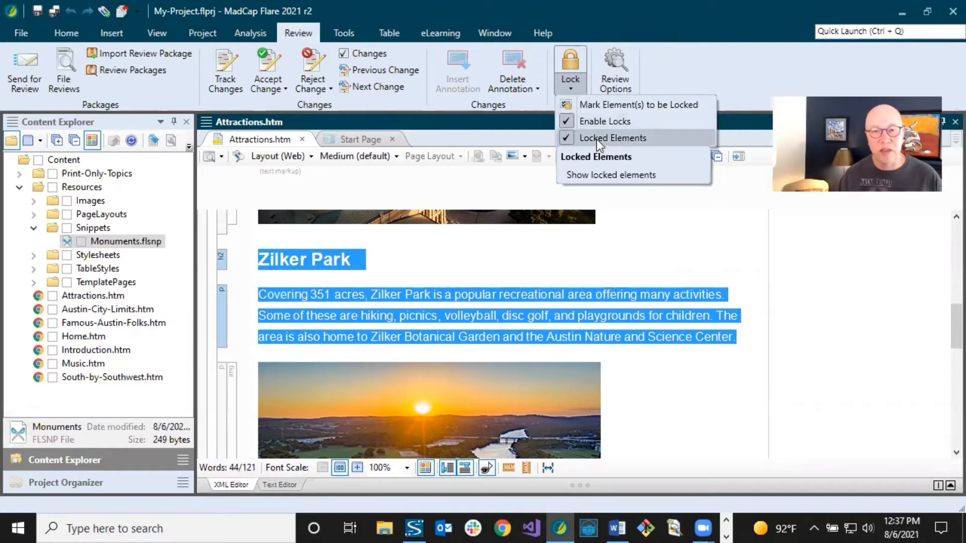
left_click(609, 104)
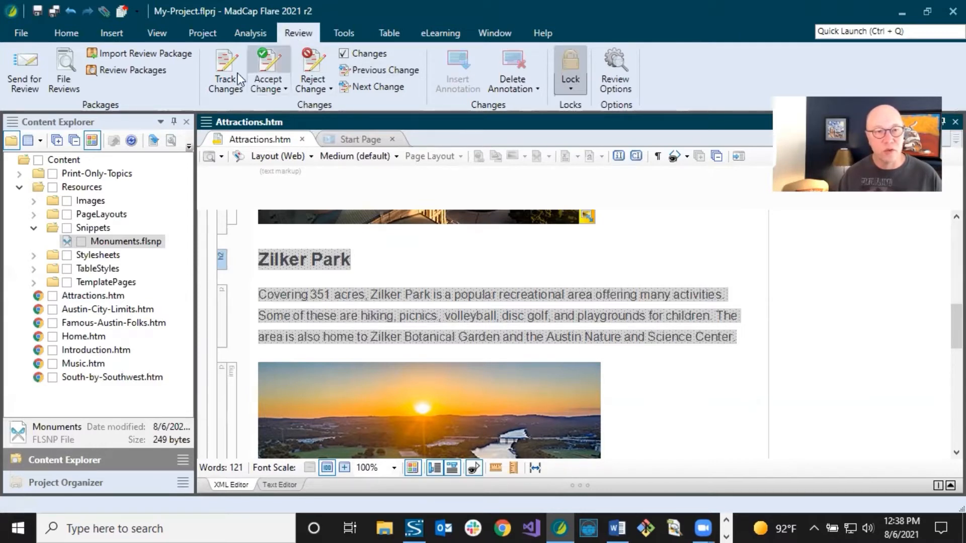
Start sending Attractions.htm for review and widen the file list's Name column to show the full snippet file name.
left_click(34, 79)
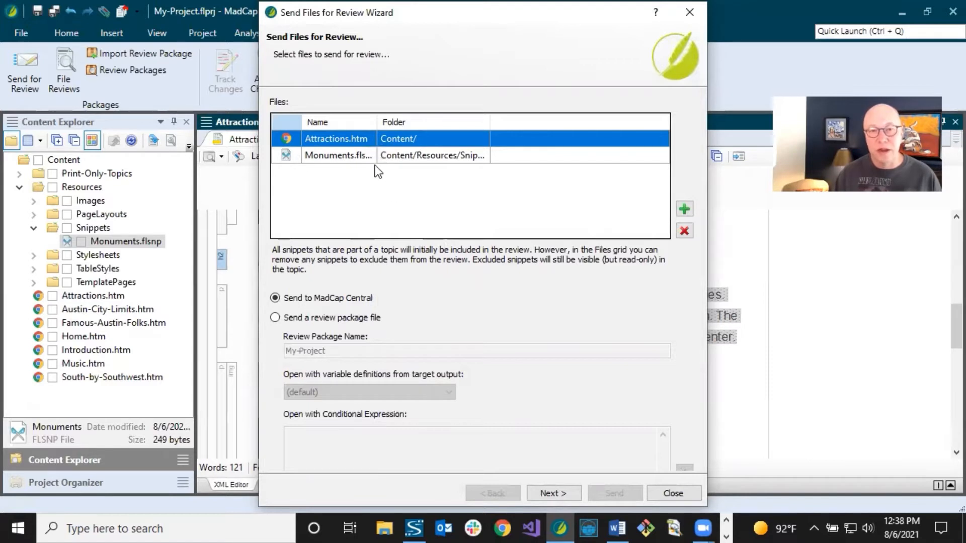
left_click(343, 159)
left_click_drag(377, 122, 406, 123)
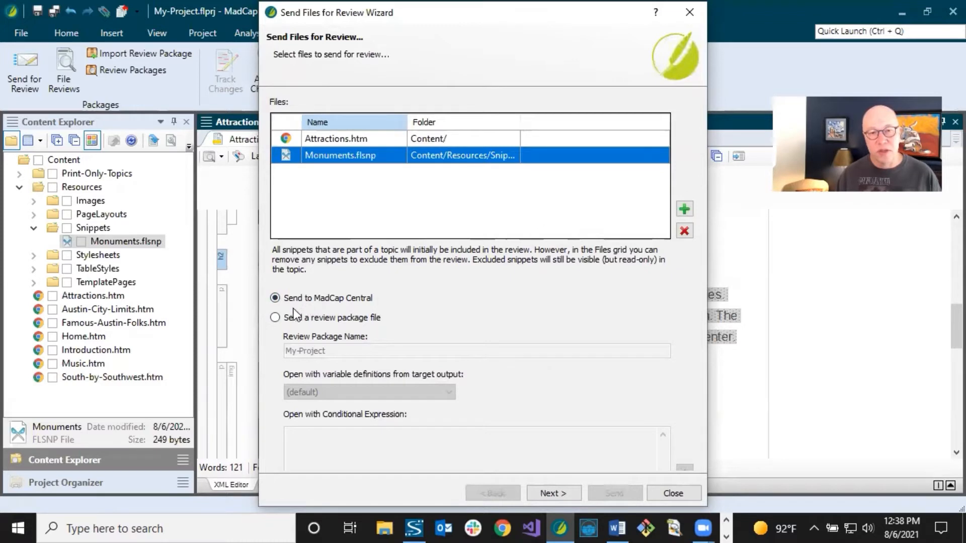
Choose to send a review package file and name the package "Austin Attractions".
left_click(276, 317)
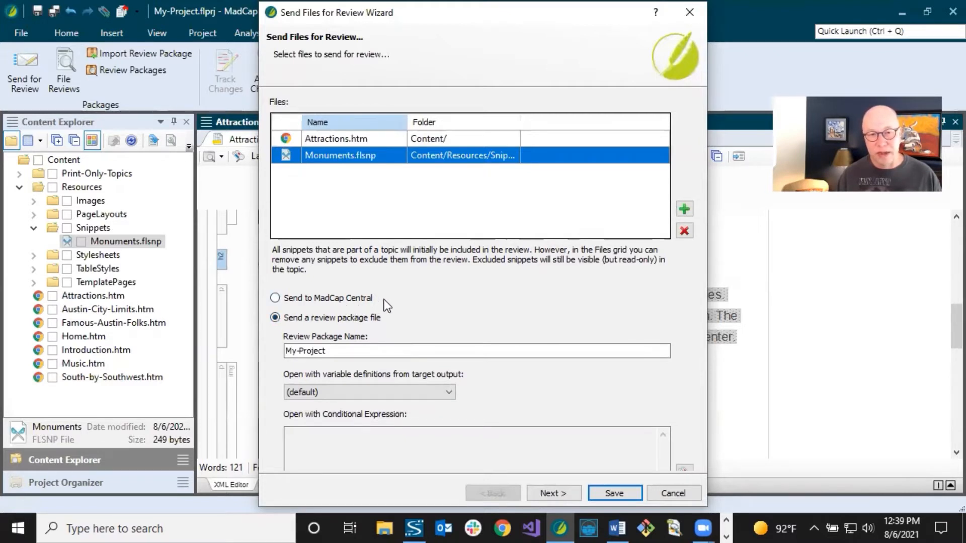
left_click(345, 351)
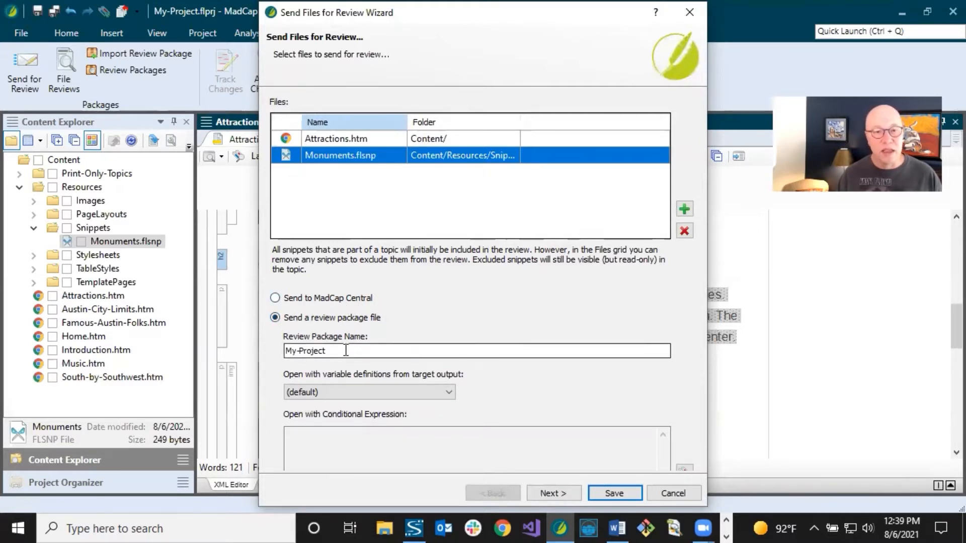
left_click_drag(346, 351, 277, 351)
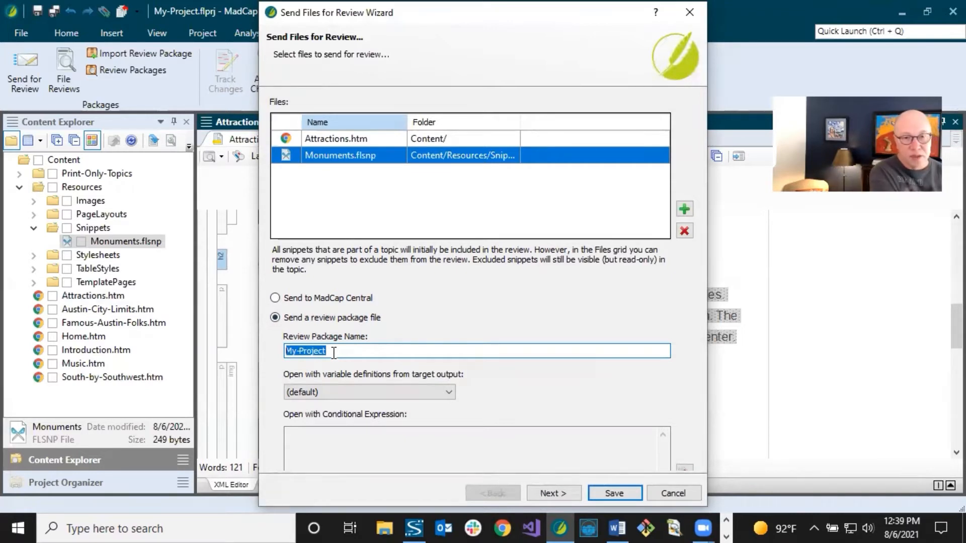
type("Austi")
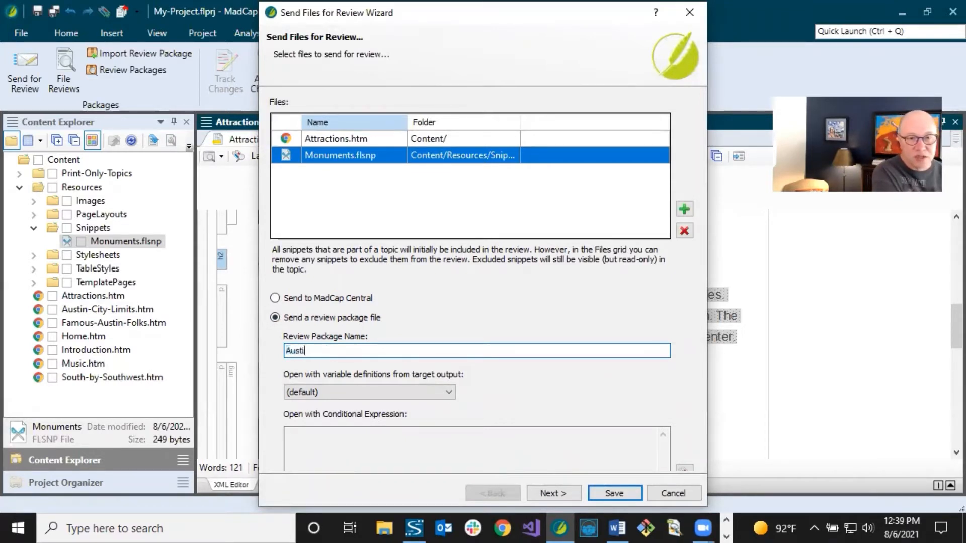
type("n Attractions")
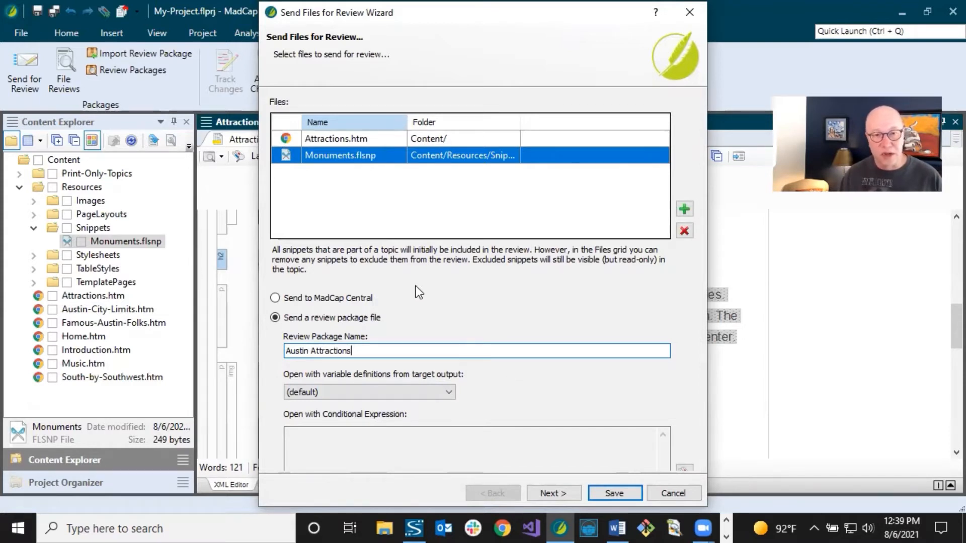
Examine the review email's subject, message and new recipient form without adding anyone, and return to the file selection page.
left_click(552, 493)
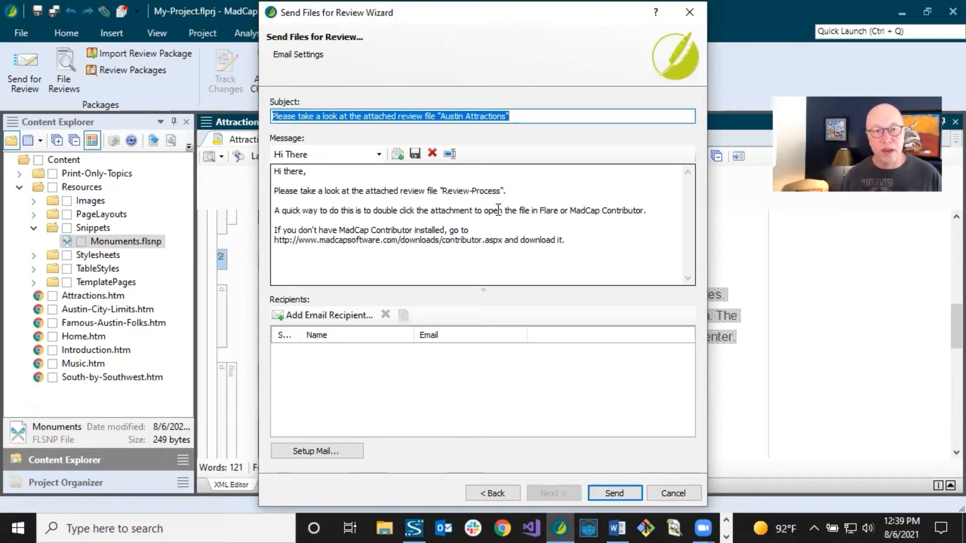
left_click(523, 115)
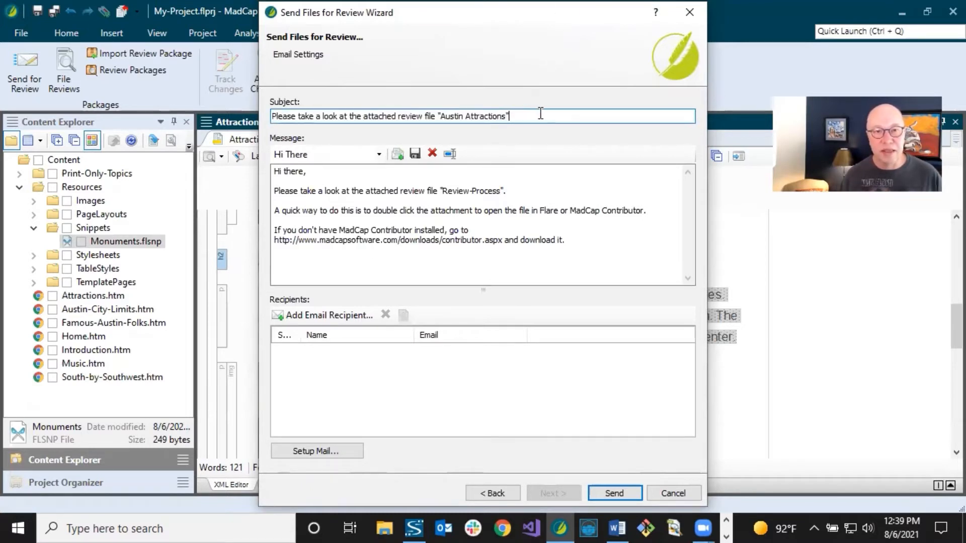
left_click_drag(539, 116, 320, 129)
left_click(312, 121)
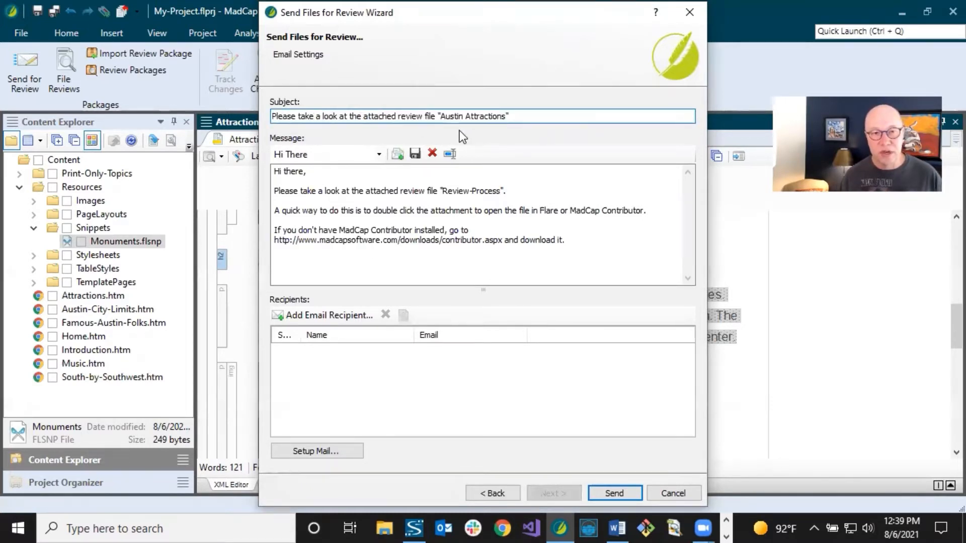
left_click(304, 182)
left_click_drag(304, 183, 333, 193)
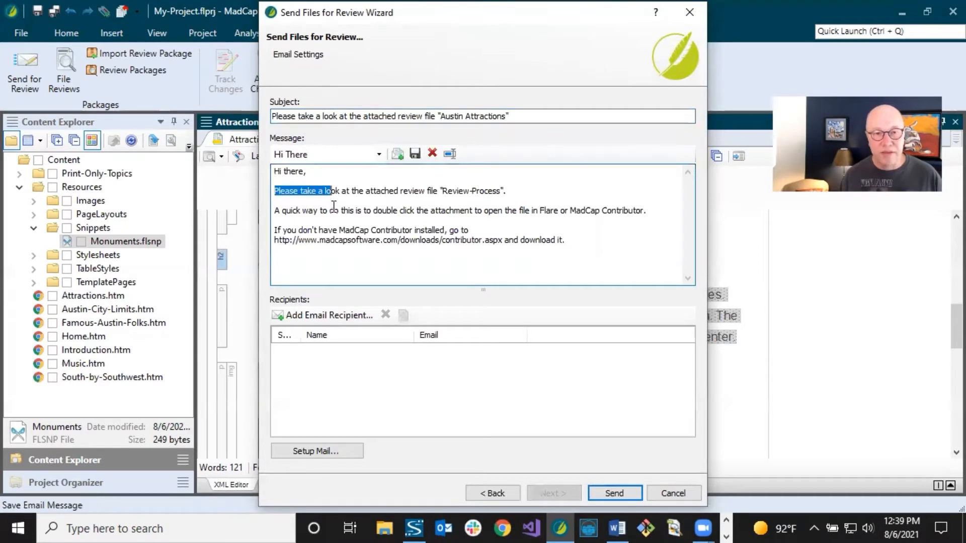
left_click(335, 212)
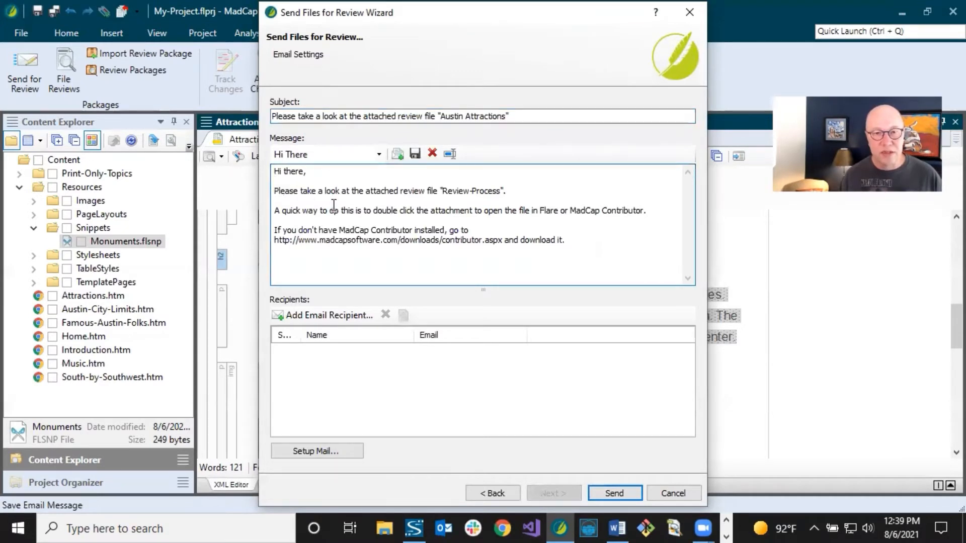
left_click(337, 315)
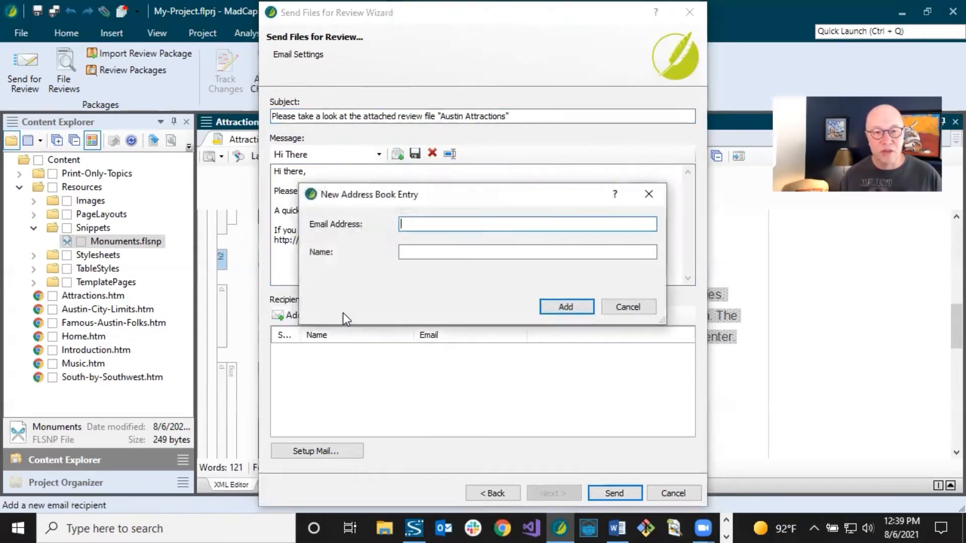
left_click(616, 307)
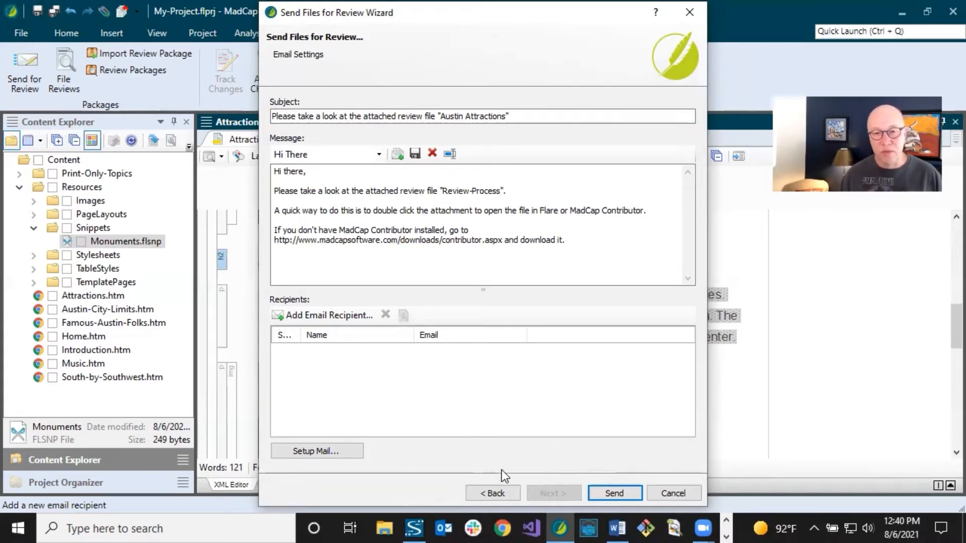
left_click(503, 490)
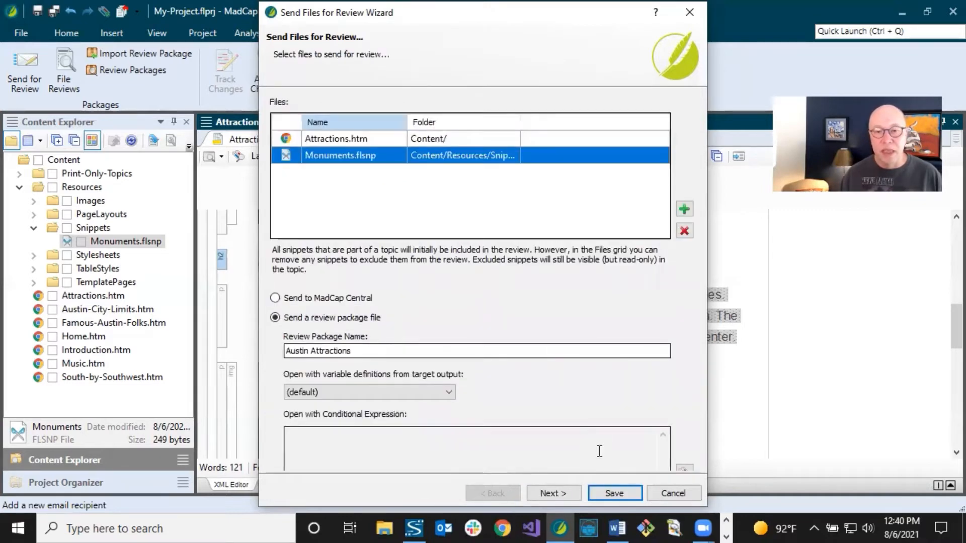
Save the review package as Austin Attractions.fltrev in the My Review Packages folder.
left_click(615, 493)
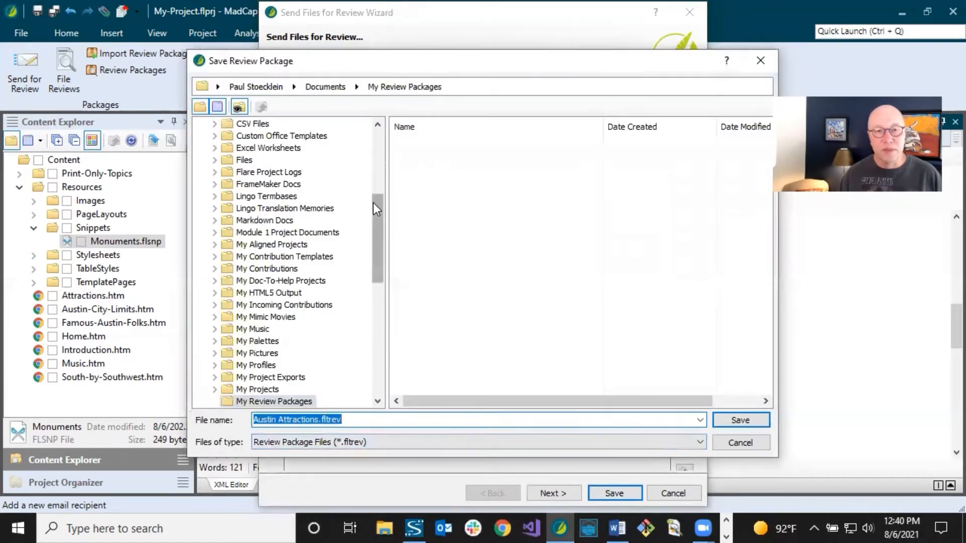
left_click_drag(374, 203, 373, 231)
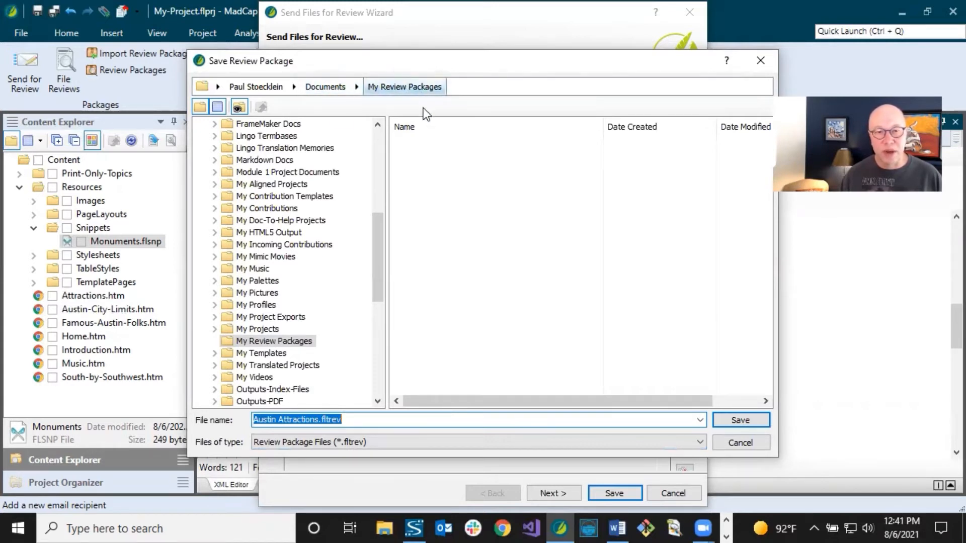
left_click(301, 420)
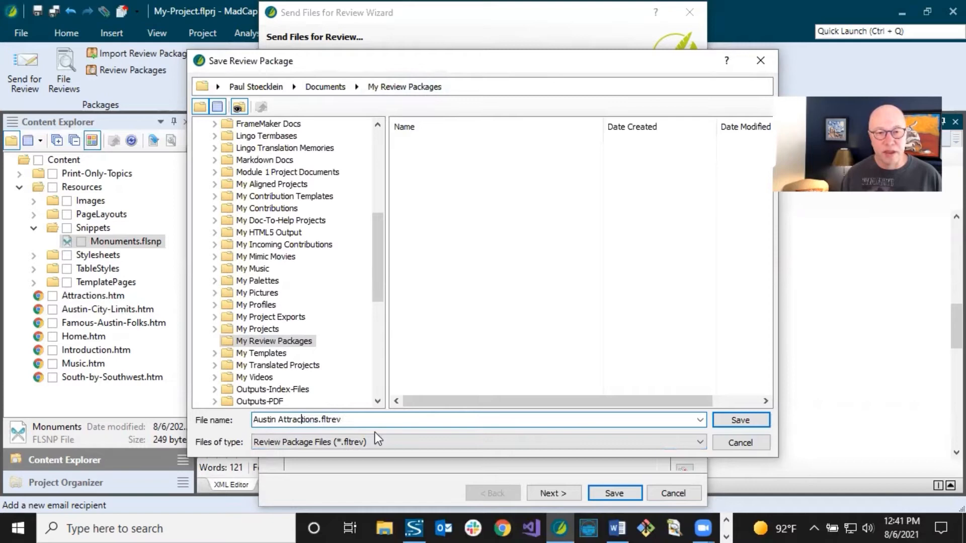
left_click(741, 423)
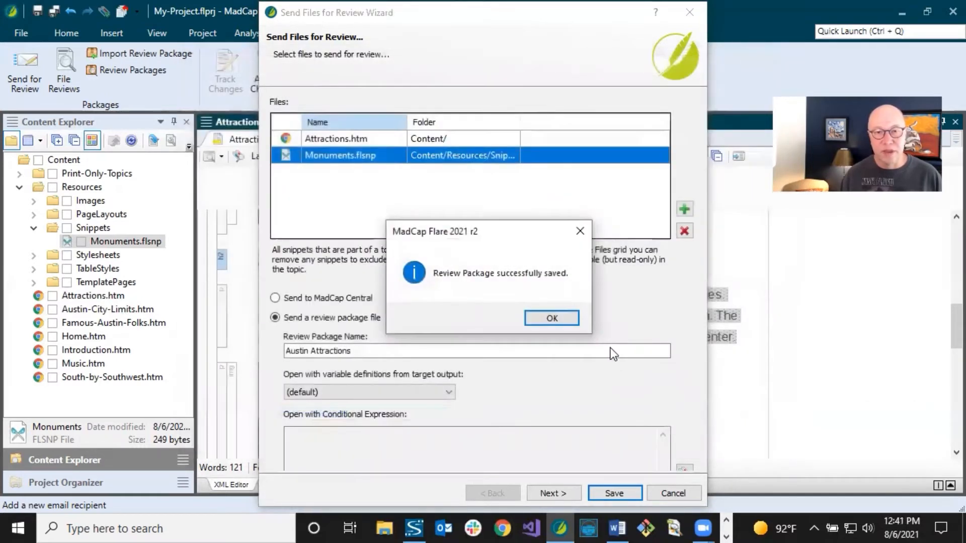
left_click(552, 319)
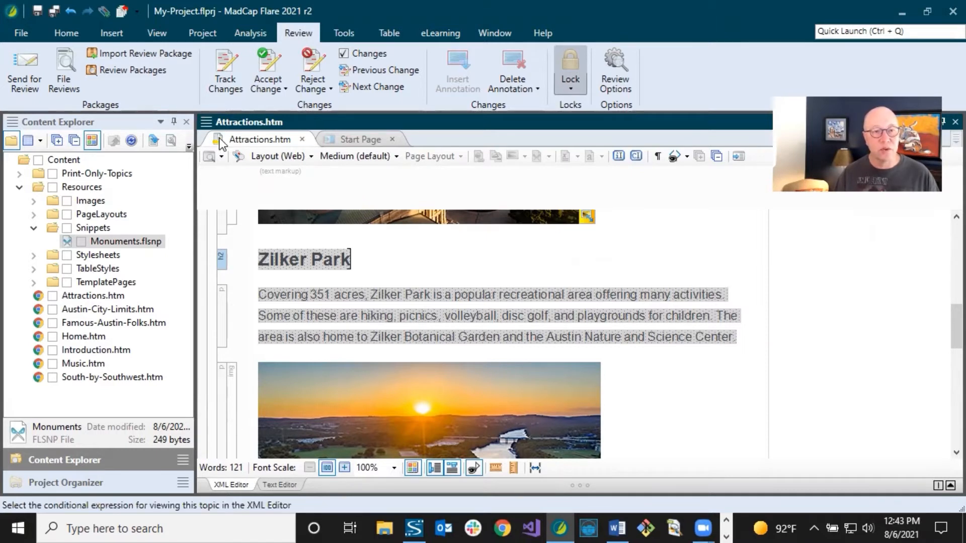
Open the File Reviews inbox and import the review package Austin Attractions.fltrev.
left_click(65, 64)
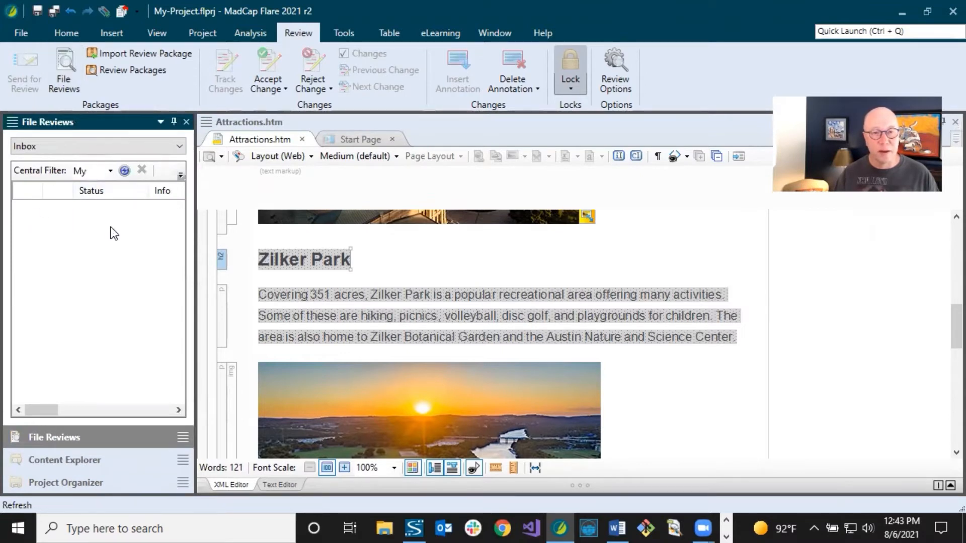
left_click(146, 57)
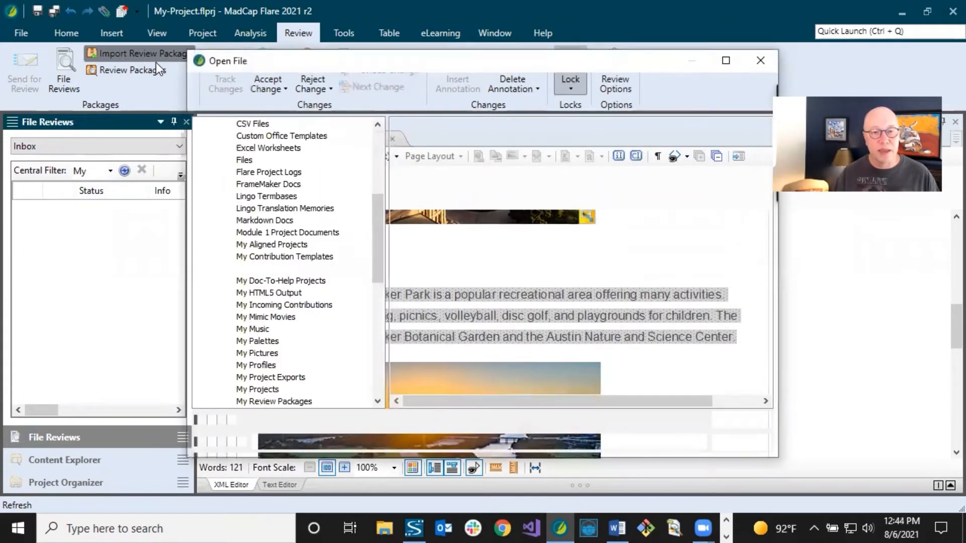
left_click(423, 143)
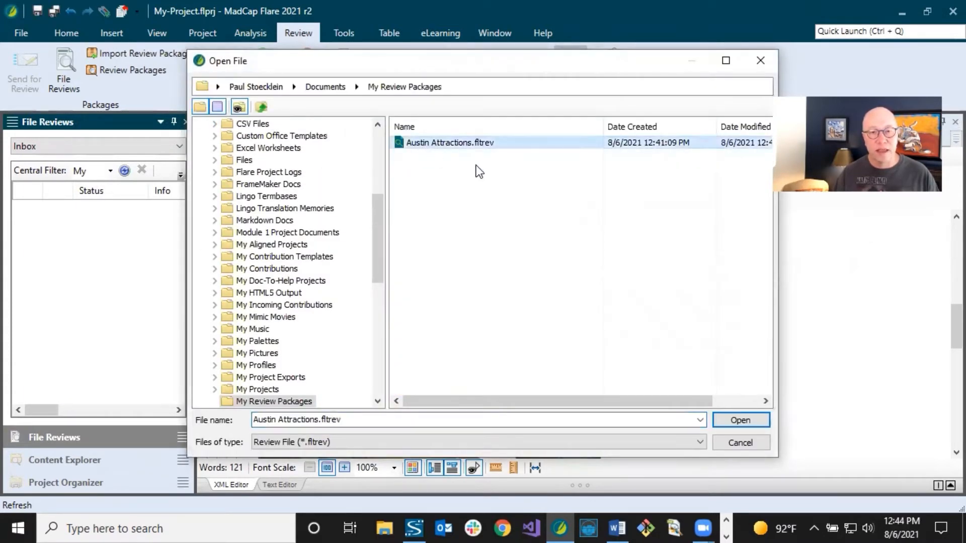
left_click(727, 420)
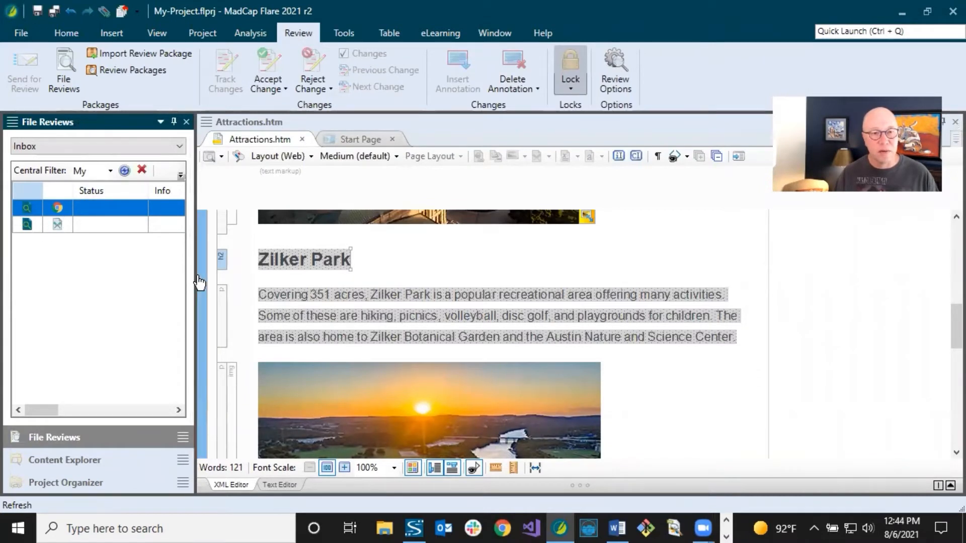
Widen the File Reviews pane and look through the detail columns of the imported review files.
left_click_drag(196, 274, 402, 273)
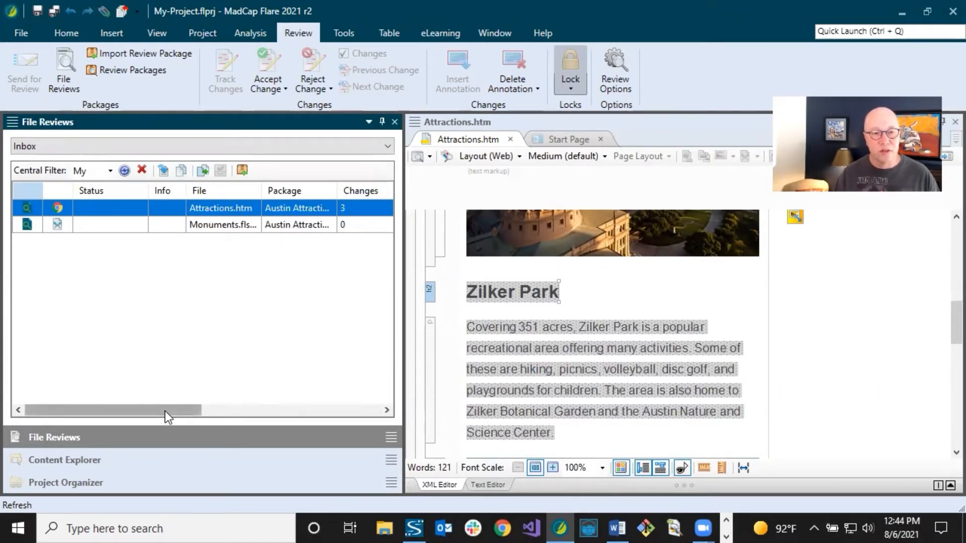
left_click_drag(165, 412, 284, 410)
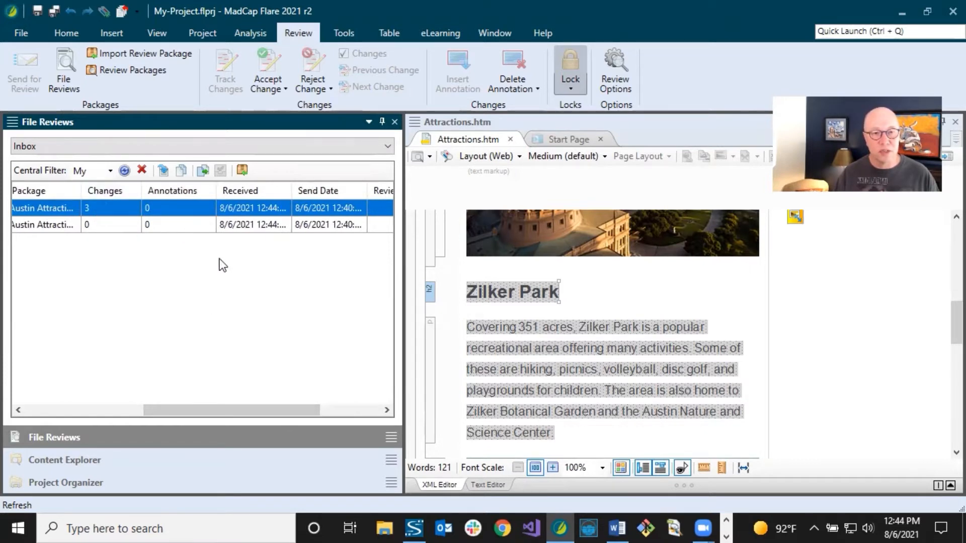
left_click_drag(292, 411, 153, 415)
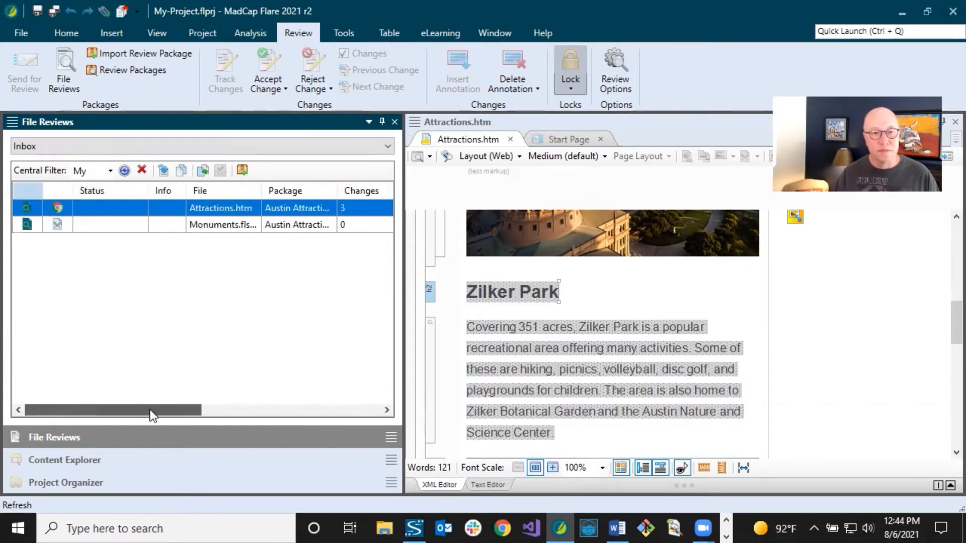
Accept the reviewed Monuments snippet from the review inbox.
left_click(172, 232)
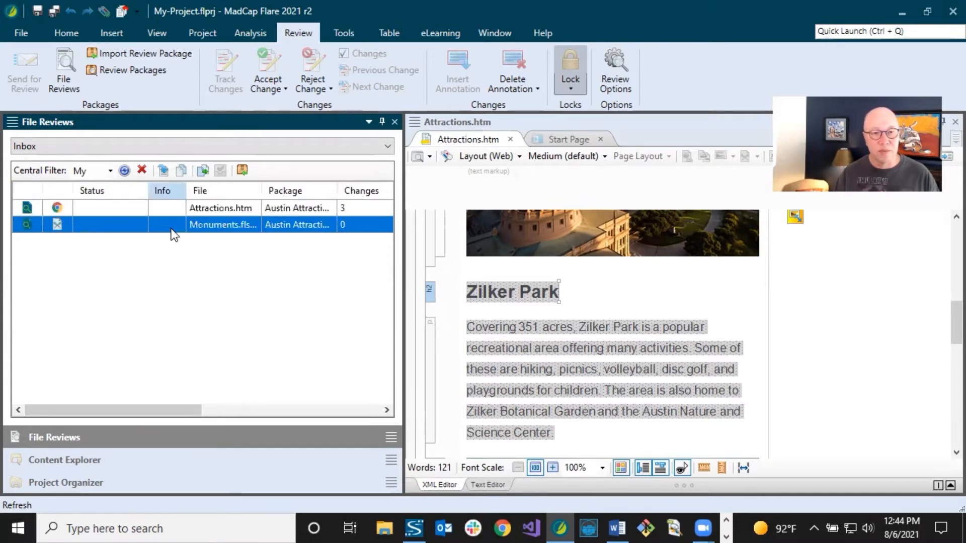
left_click(203, 172)
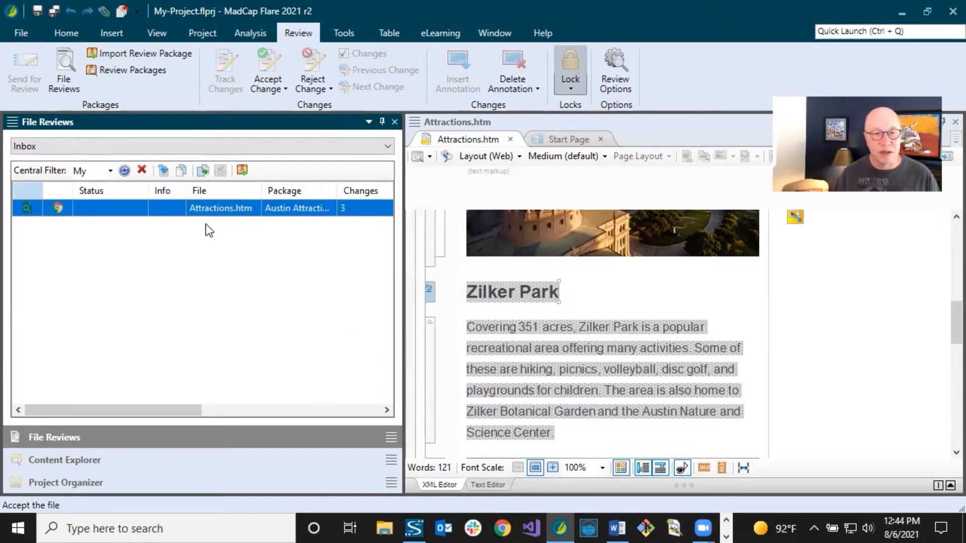
Open the reviewed copy of Attractions.htm, narrow the File Reviews pane, and compare the copy with the project's source topic.
double_click(209, 210)
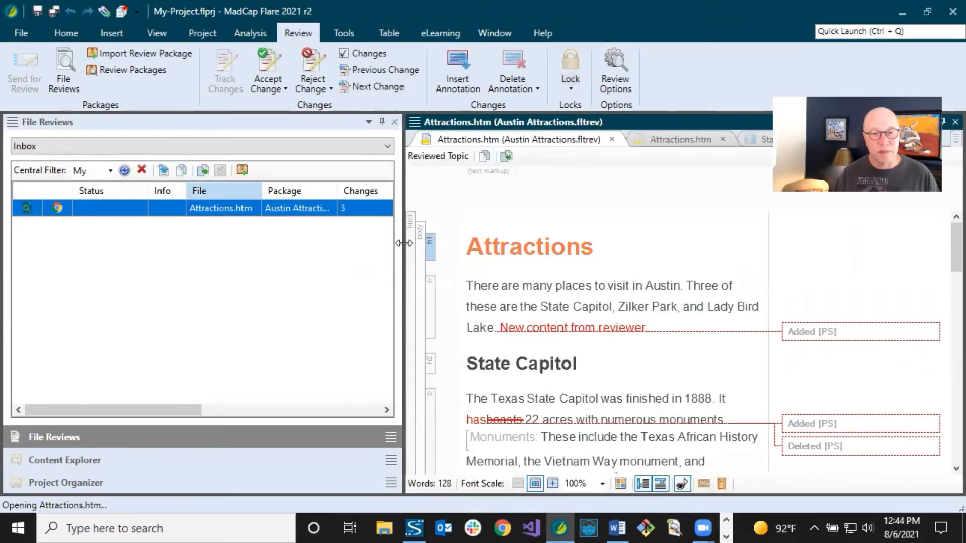
left_click_drag(403, 244, 180, 244)
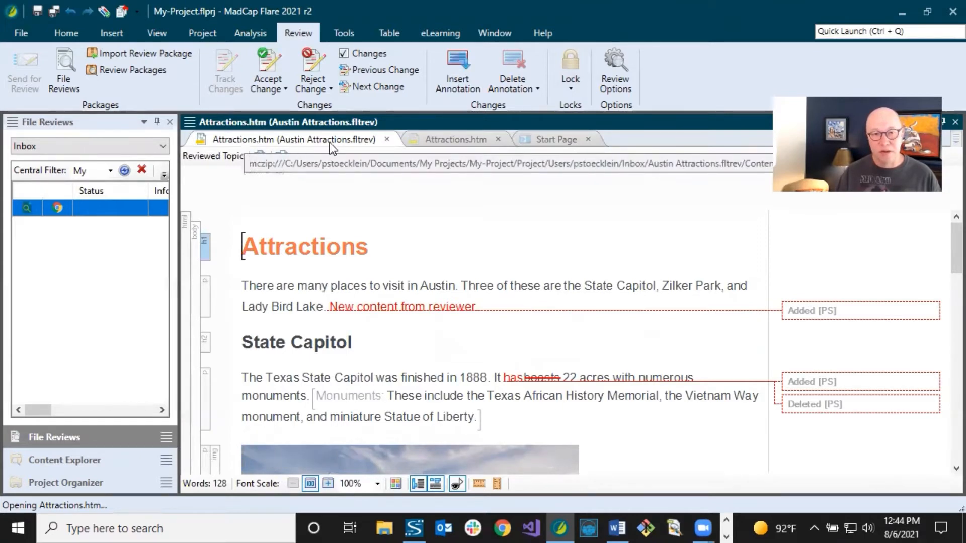
left_click(457, 140)
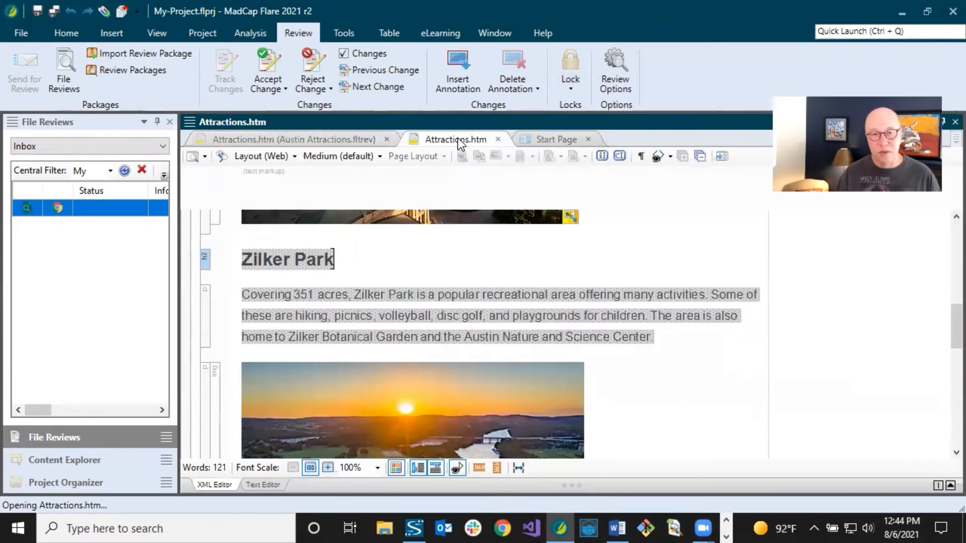
left_click(318, 137)
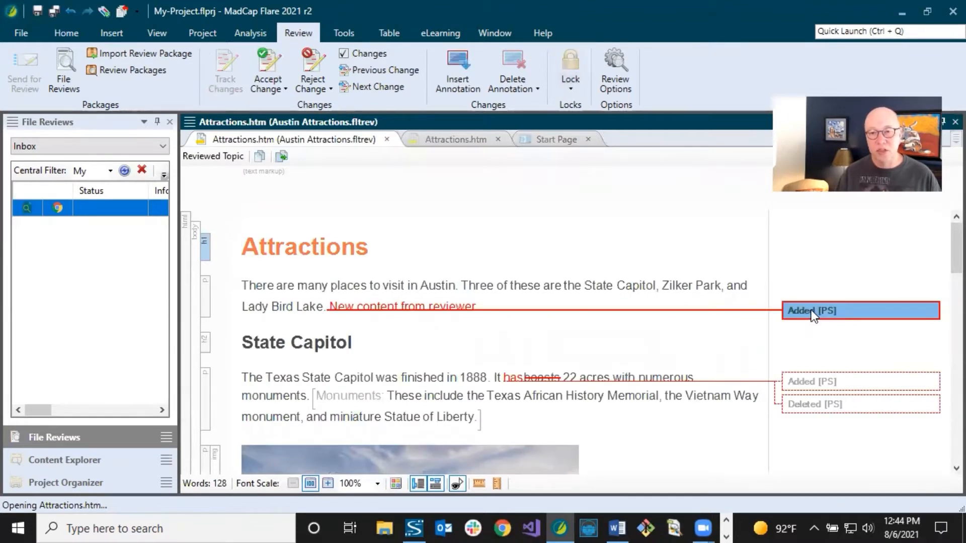
Accept the tracked insertions "New content from reviewer." and "has", and the deletion of "boasts", in the reviewed Attractions topic.
mouse_move(799, 310)
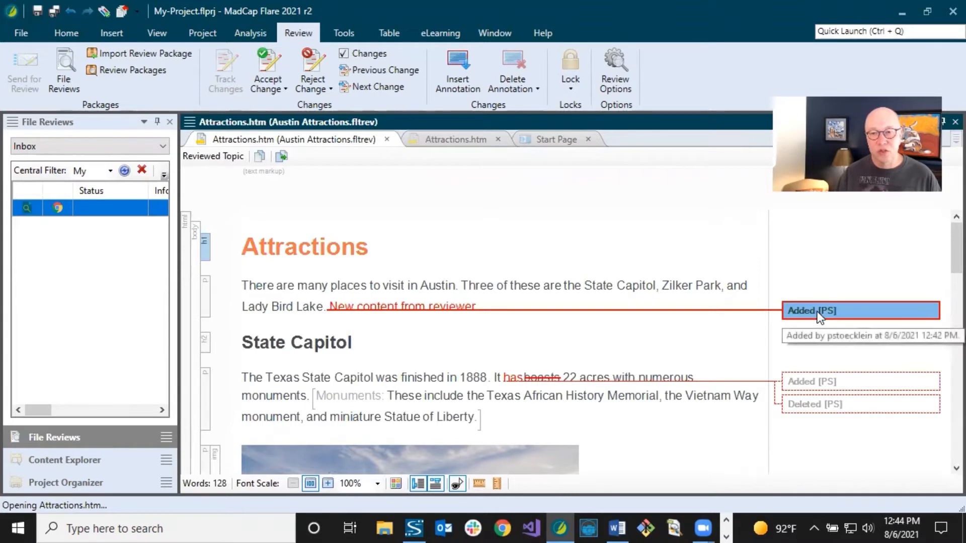
right_click(838, 312)
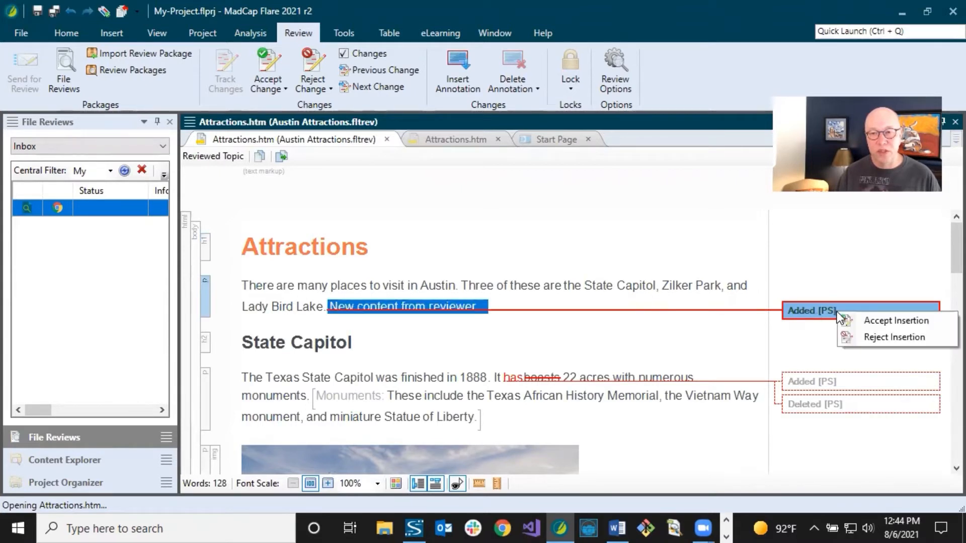
left_click(864, 321)
right_click(823, 385)
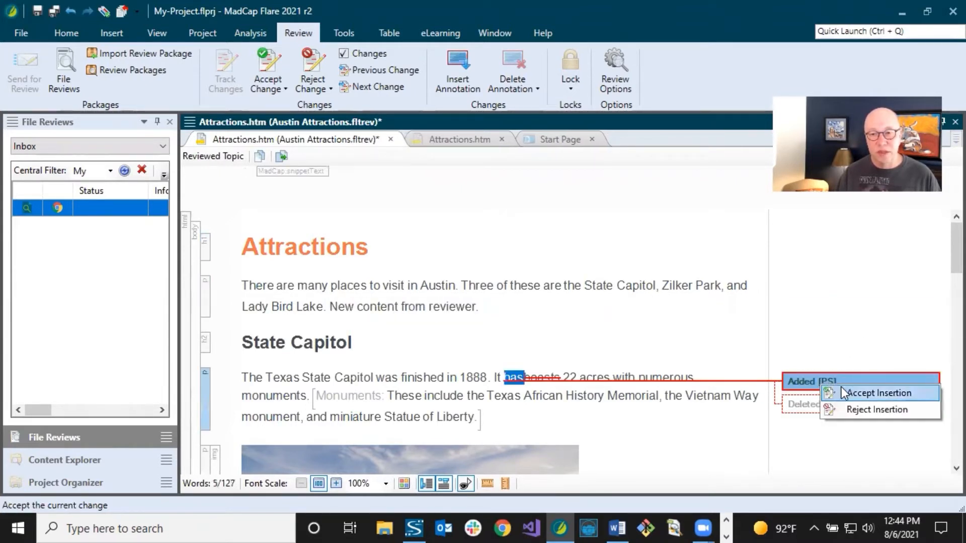
left_click(841, 392)
right_click(834, 383)
left_click(850, 390)
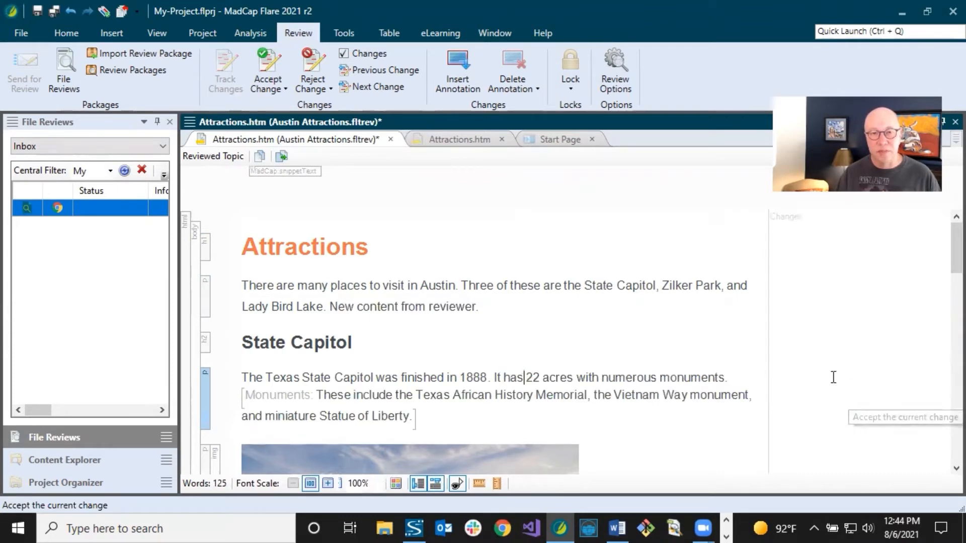
left_click(279, 88)
left_click(315, 86)
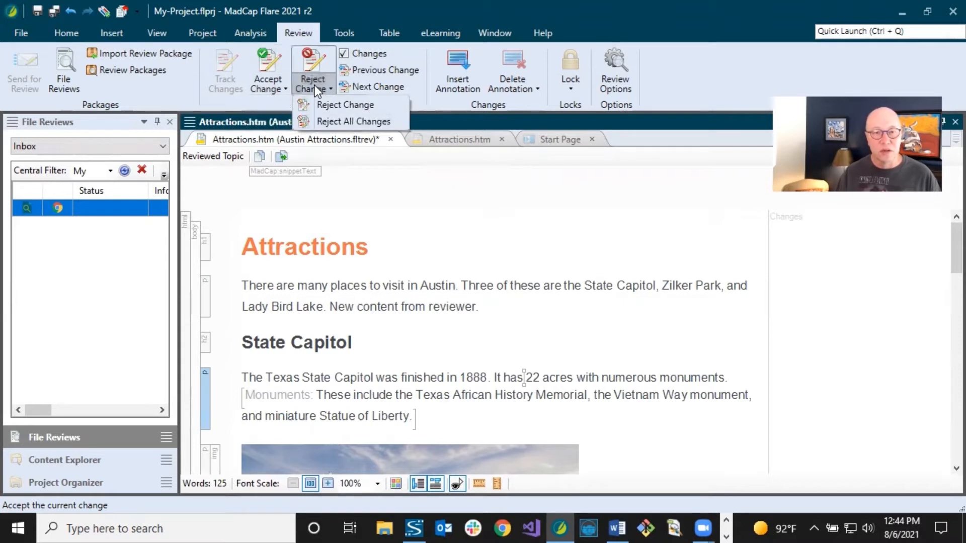
left_click(507, 264)
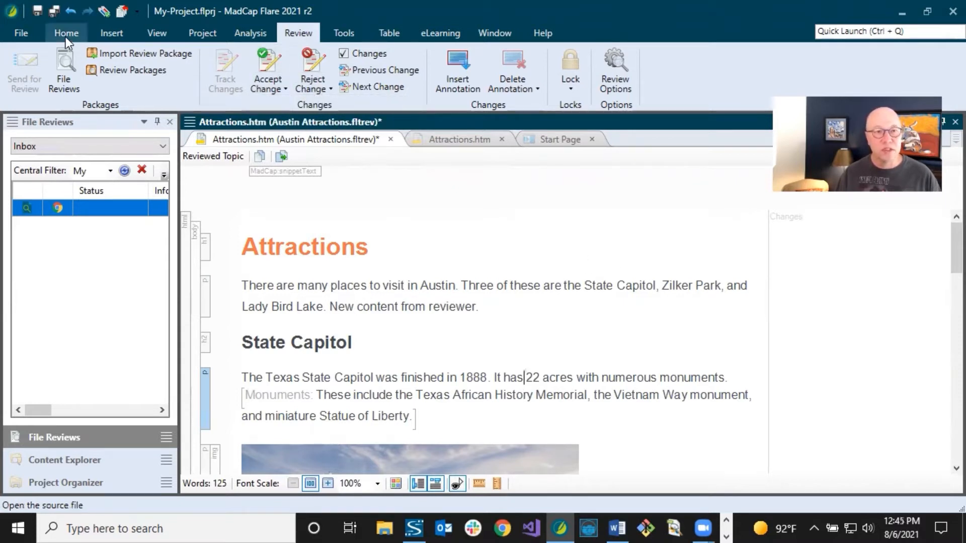
Save the reviewed Attractions topic and accept the file back into the project.
left_click(37, 11)
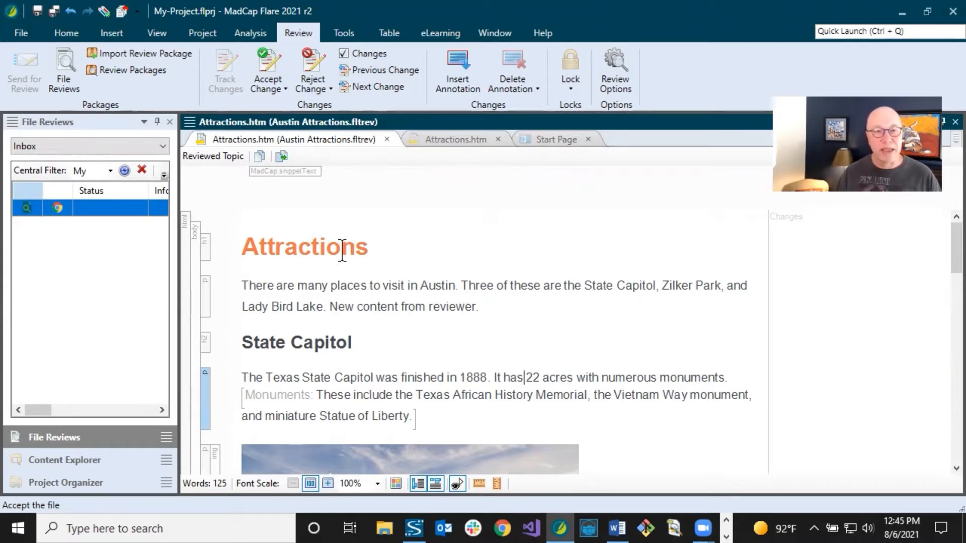
left_click(282, 157)
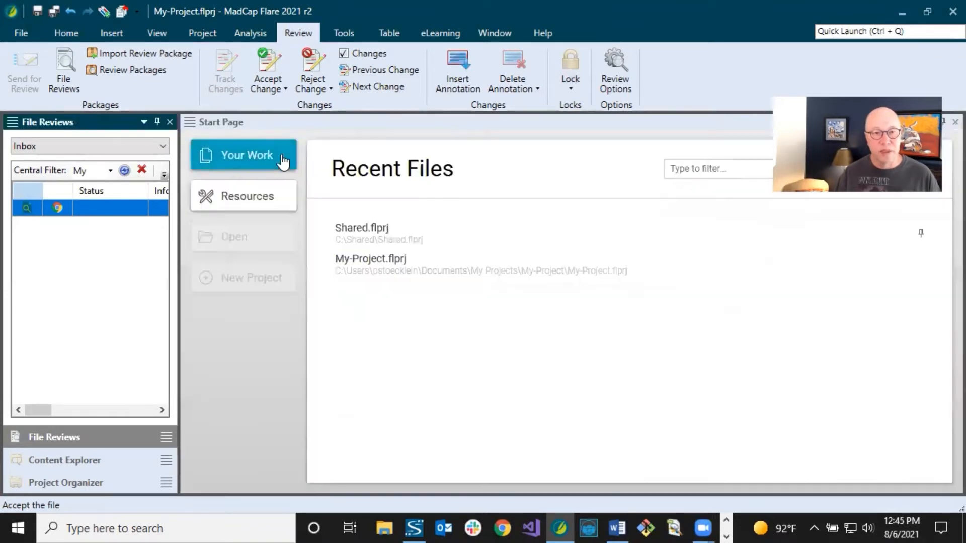
Open Attractions.htm from the project content and check the sentence "New content from reviewer." in its introduction.
left_click(65, 458)
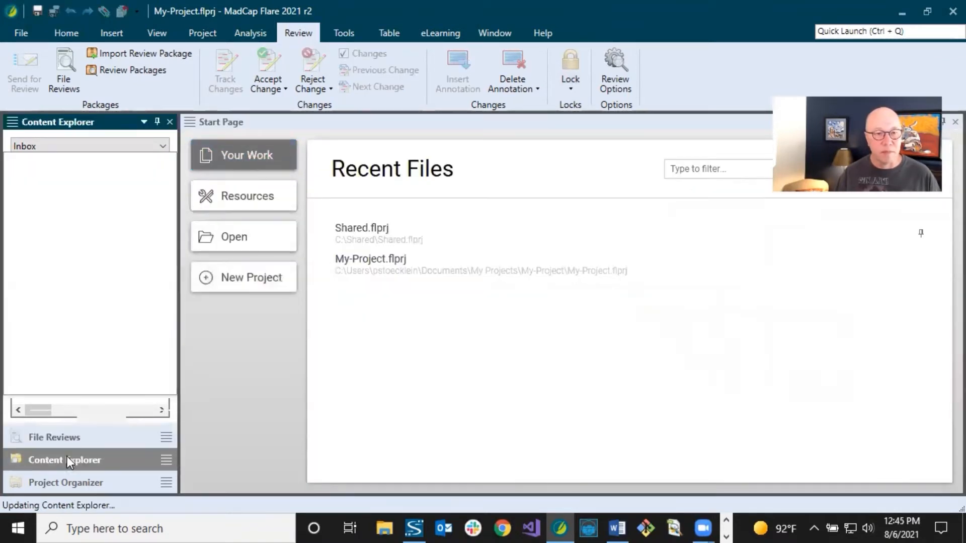
double_click(77, 298)
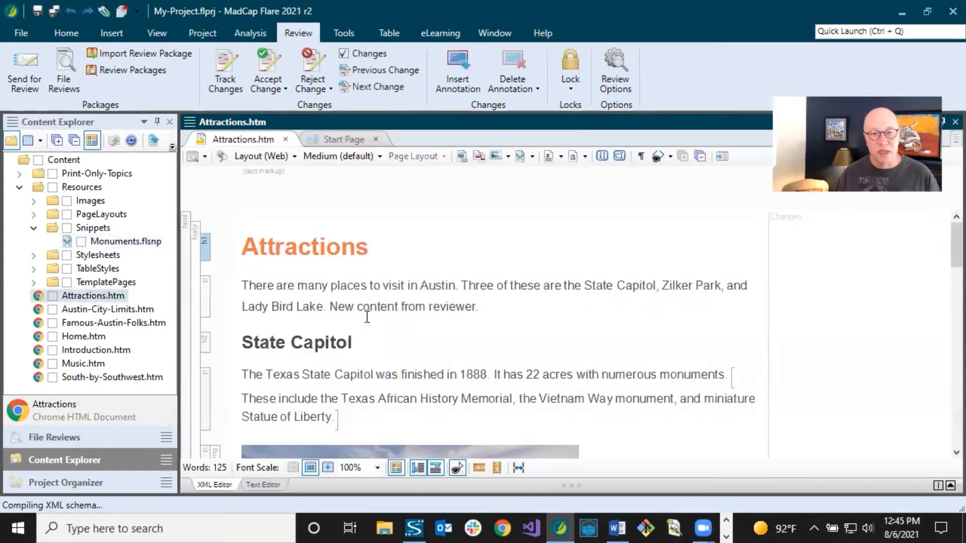
left_click_drag(330, 306, 480, 308)
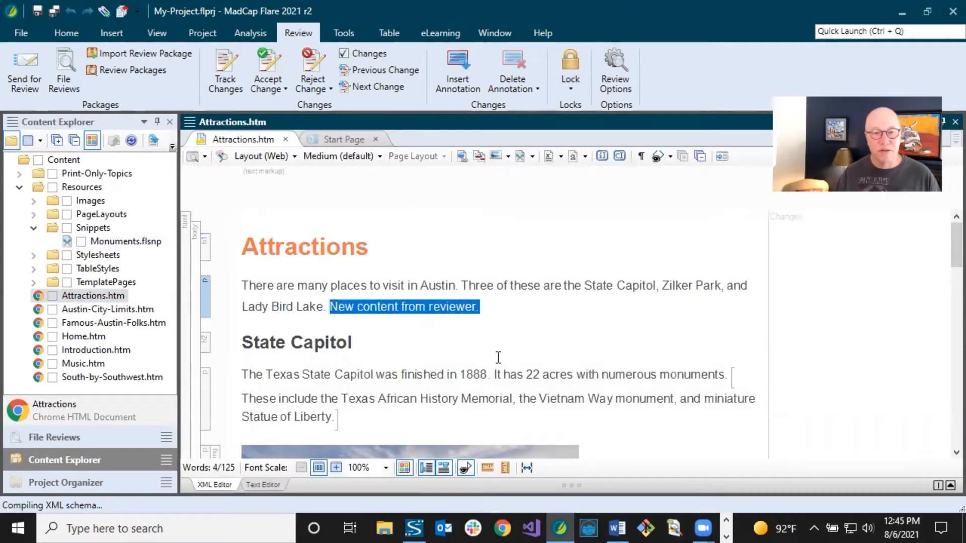
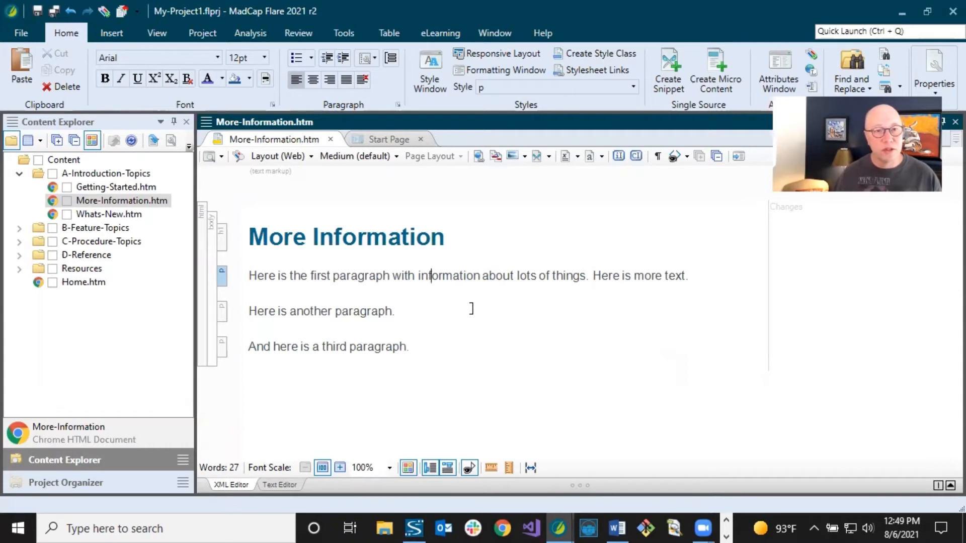
Open the SharePoint Explorer and widen both its pane and its folder tree.
left_click(157, 33)
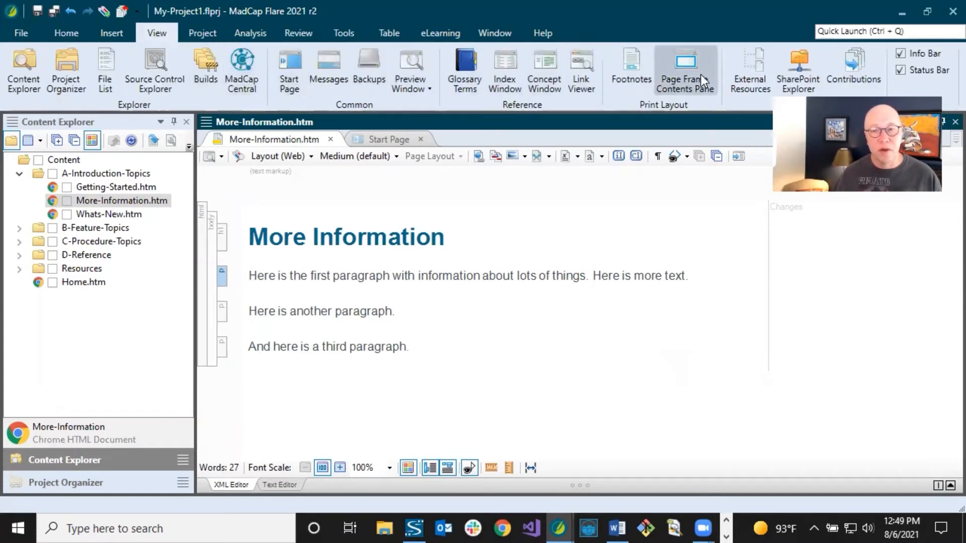
left_click(798, 79)
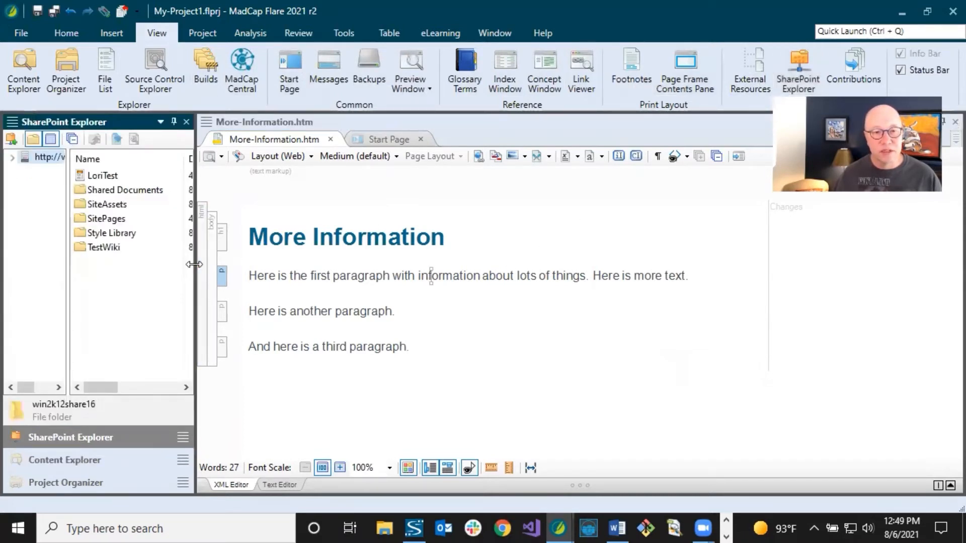
left_click_drag(196, 269, 266, 263)
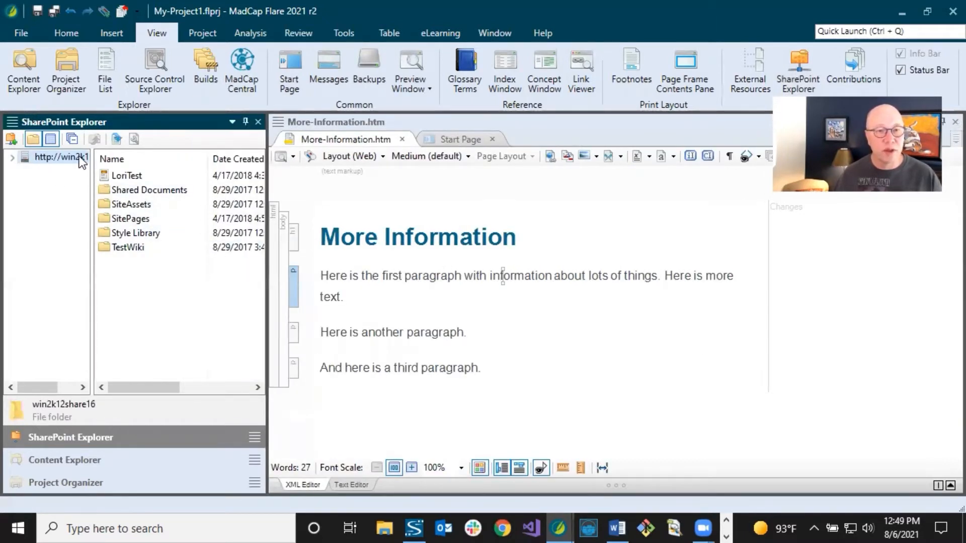
left_click_drag(91, 170, 117, 176)
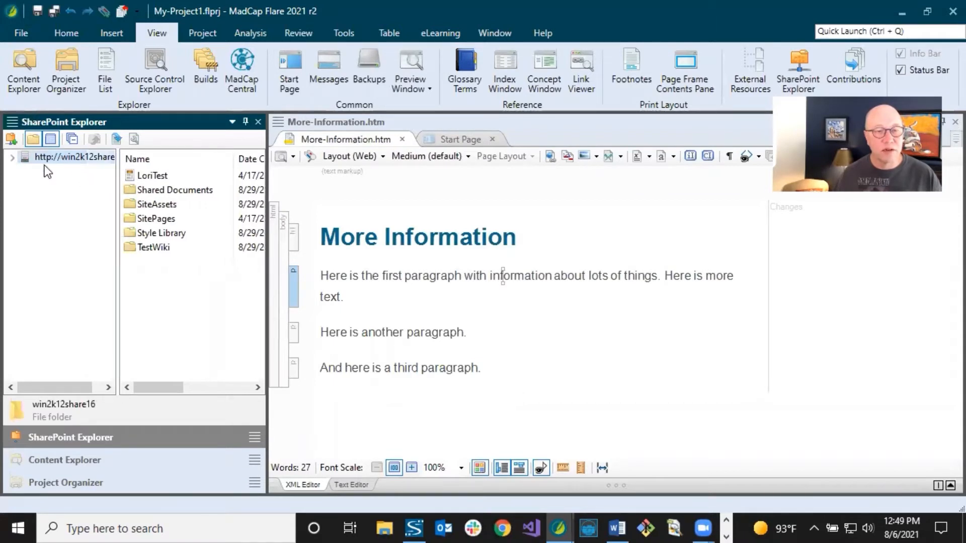
Expand the SharePoint server and its Shared Documents, and select the Doc Team folder.
left_click(13, 158)
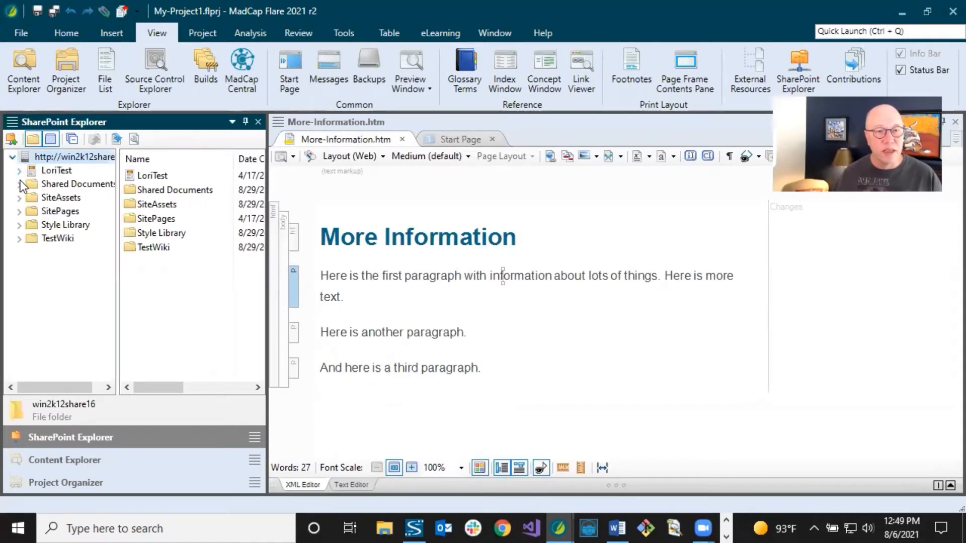
left_click(20, 184)
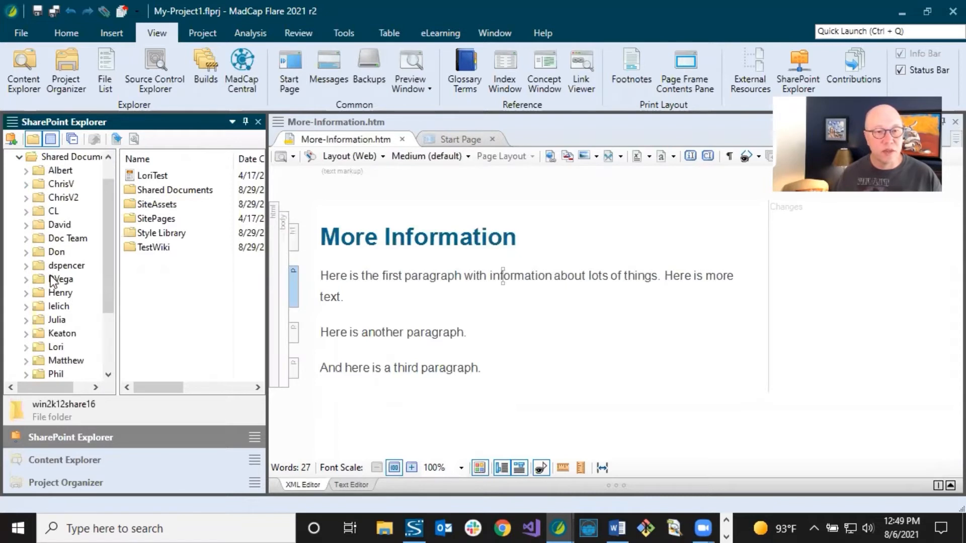
left_click(75, 241)
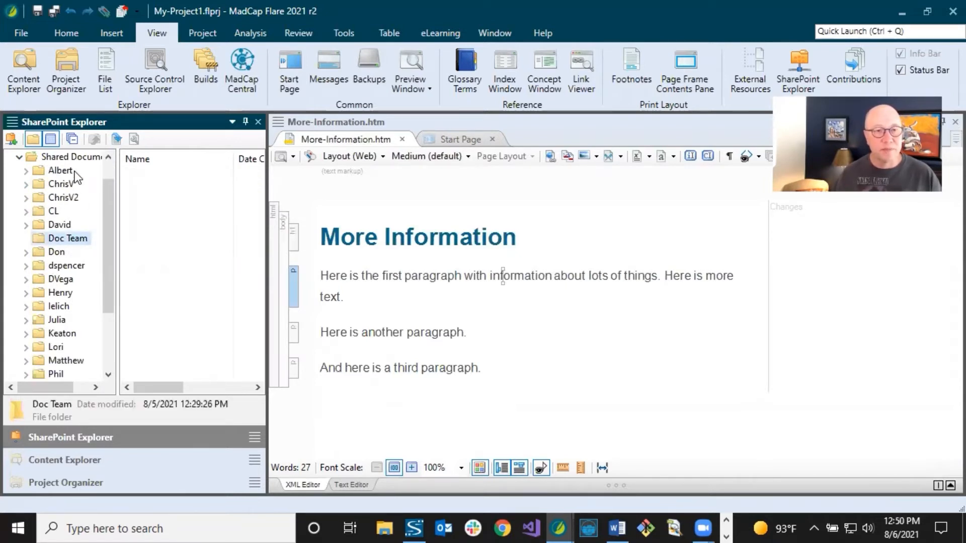
scroll(110, 186, "up", 1)
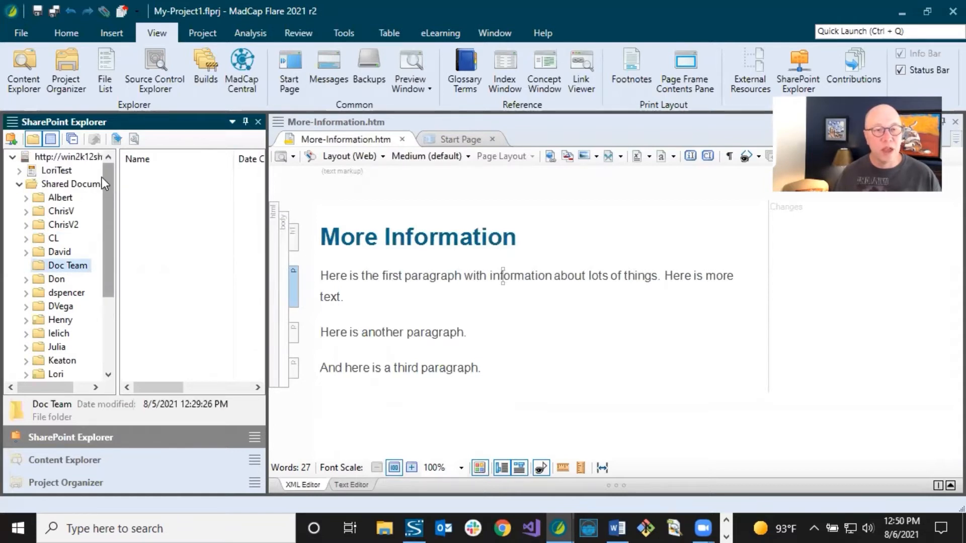
Examine the SharePoint server connection settings and close them without connecting to another server.
left_click(10, 139)
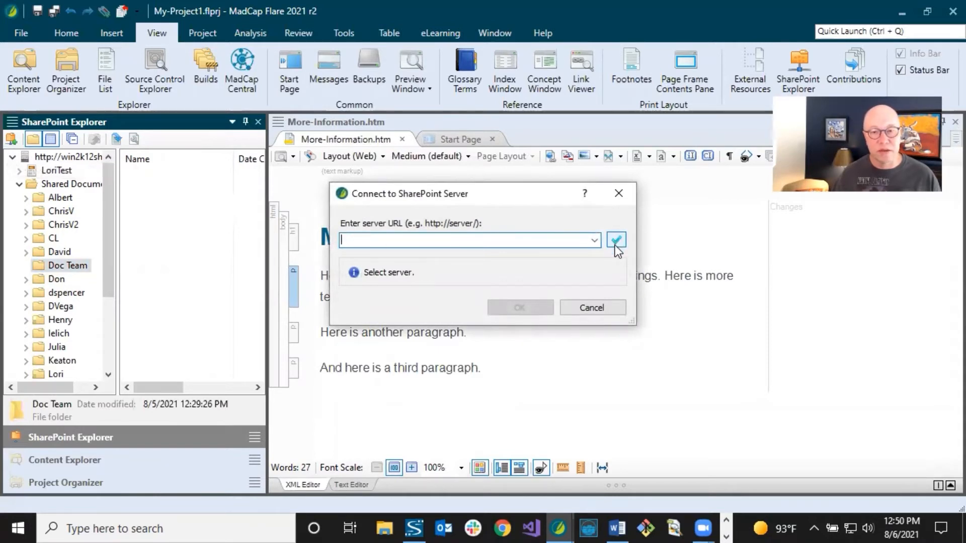
left_click(599, 306)
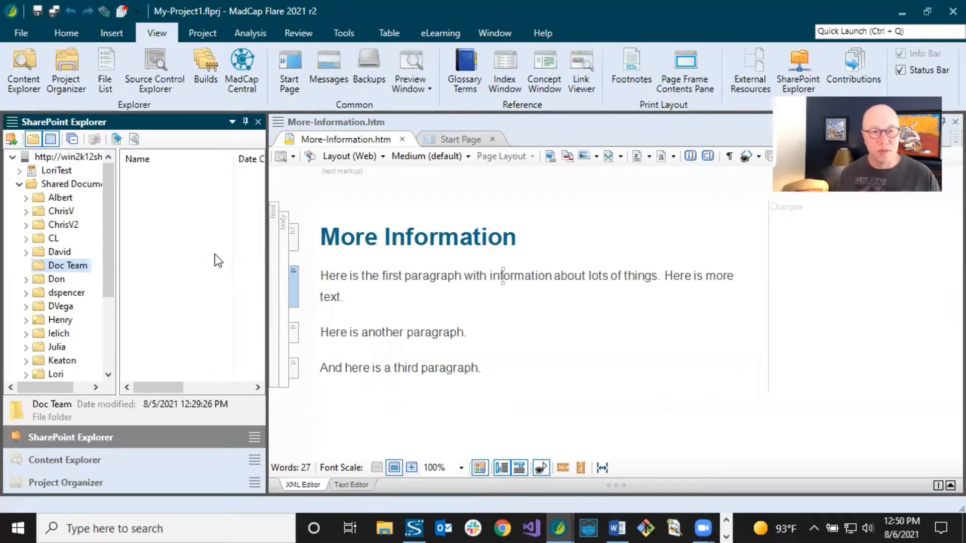
Prepare the More-Information.htm topic for review as a review package file named "More Information".
left_click(385, 238)
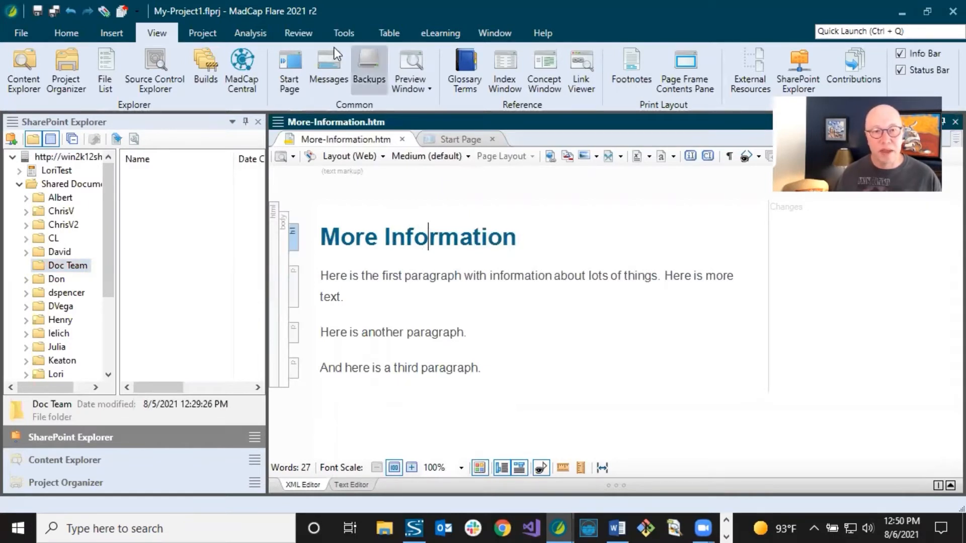
left_click(302, 34)
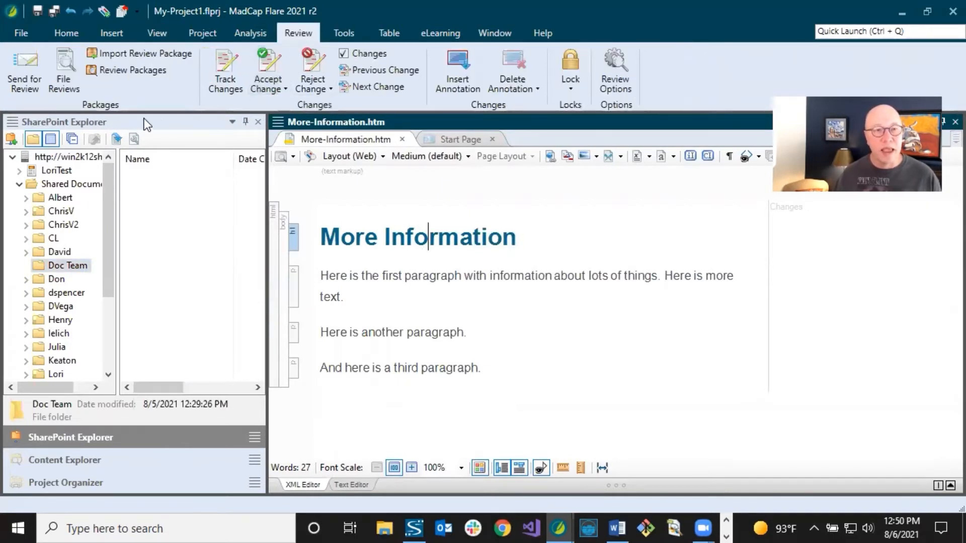
left_click(37, 75)
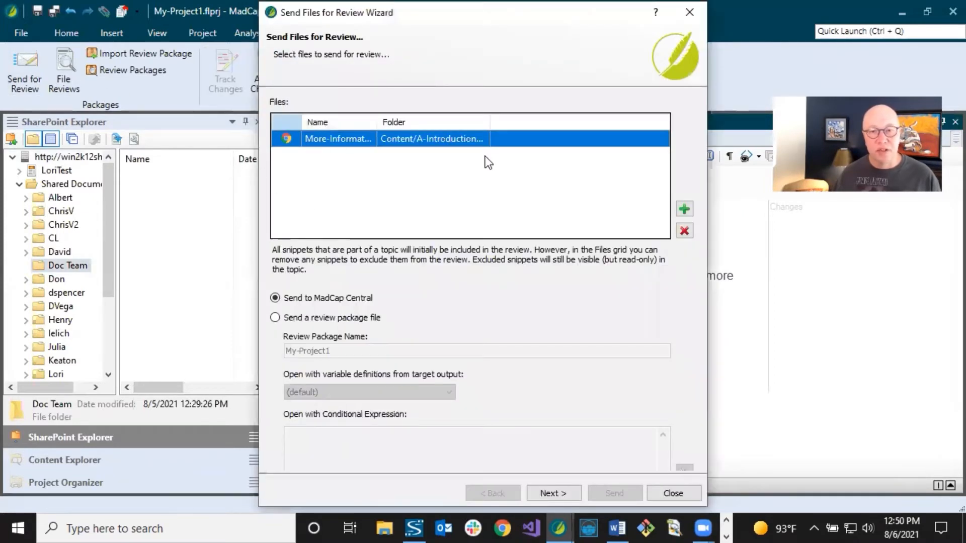
left_click(276, 318)
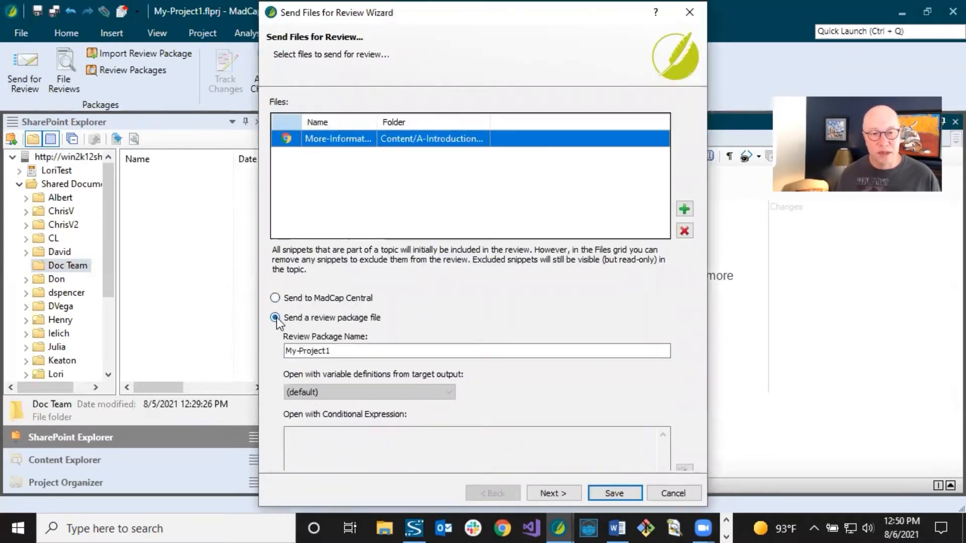
left_click_drag(342, 351, 247, 355)
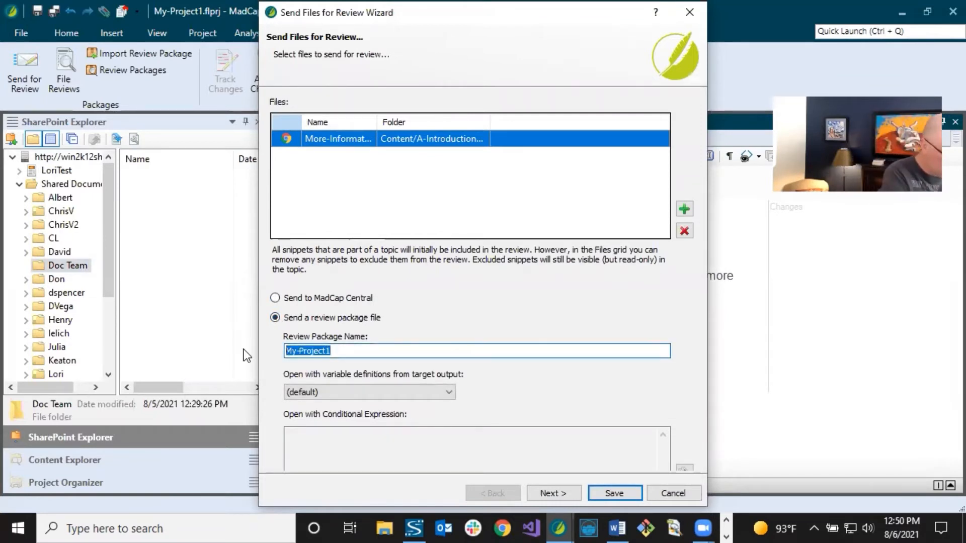
type("More Information")
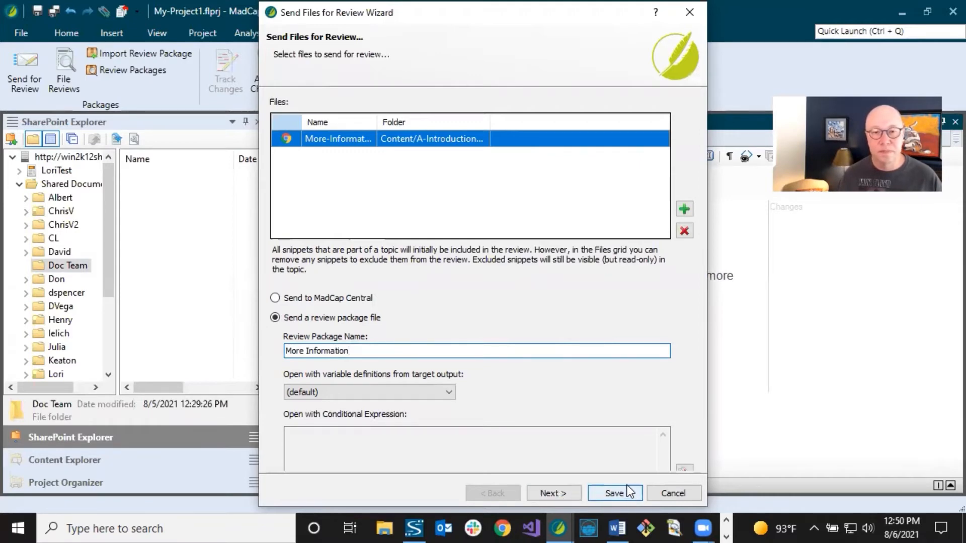
left_click(615, 493)
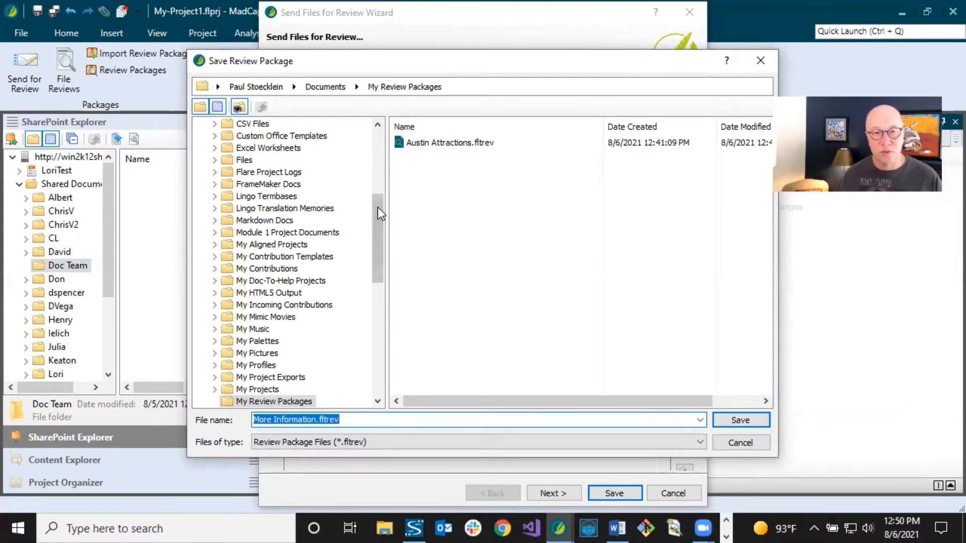
left_click_drag(378, 207, 378, 339)
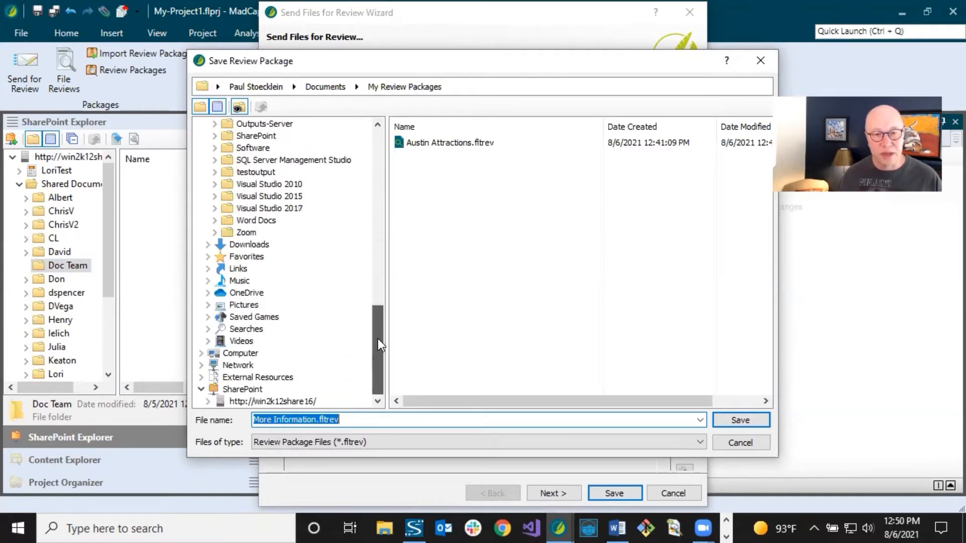
left_click(229, 401)
left_click(208, 401)
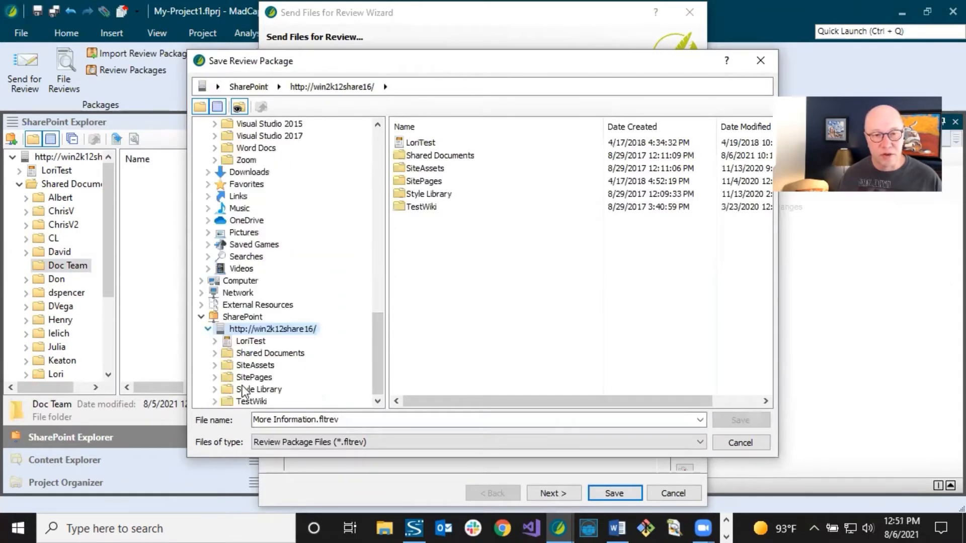
left_click(215, 353)
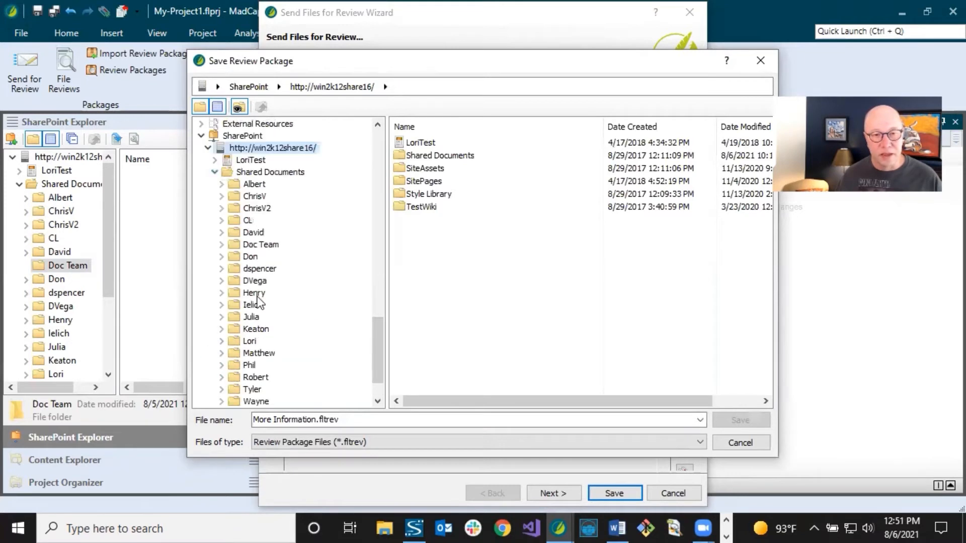
left_click(261, 245)
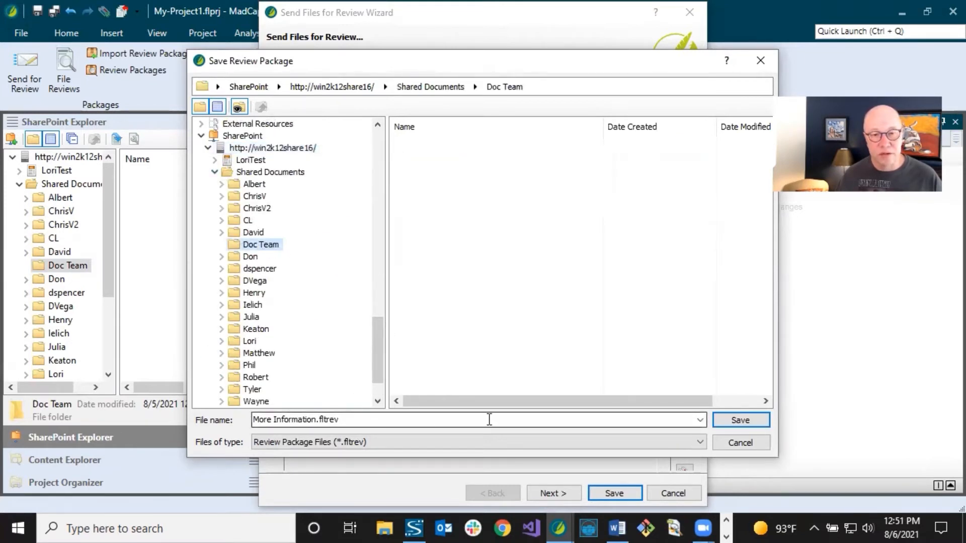
left_click(738, 421)
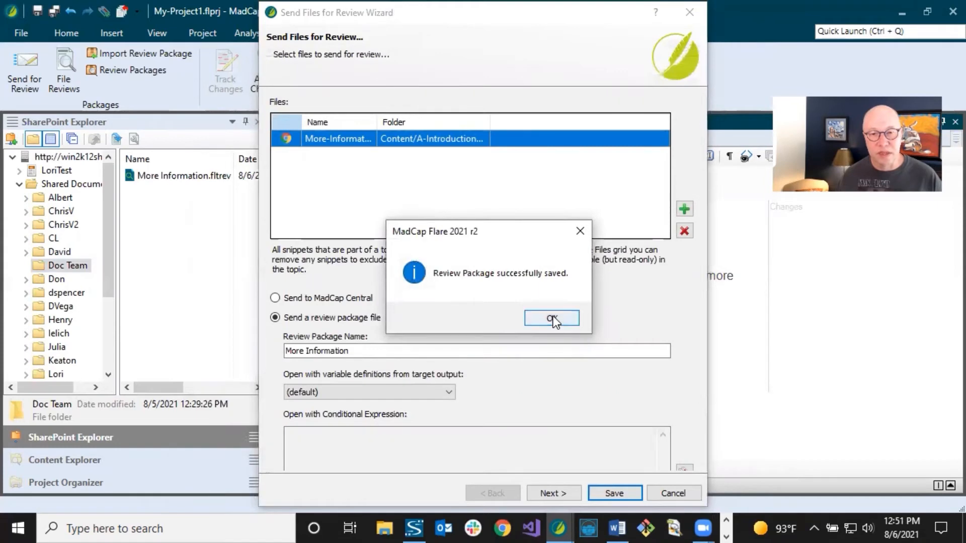
left_click(552, 318)
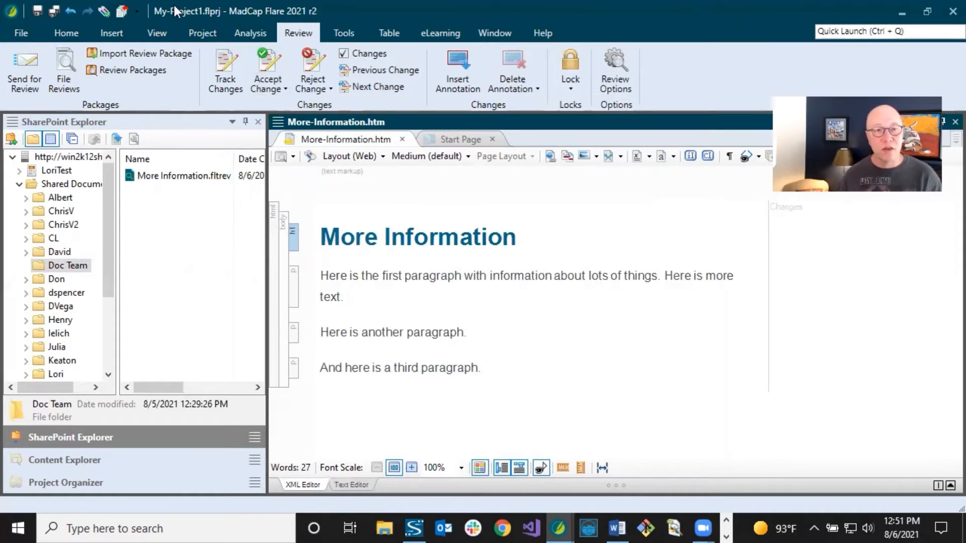
Open More Information.fltrev from the SharePoint Doc Team folder and copy it to the Inbox of the corresponding Flare project.
left_click(160, 30)
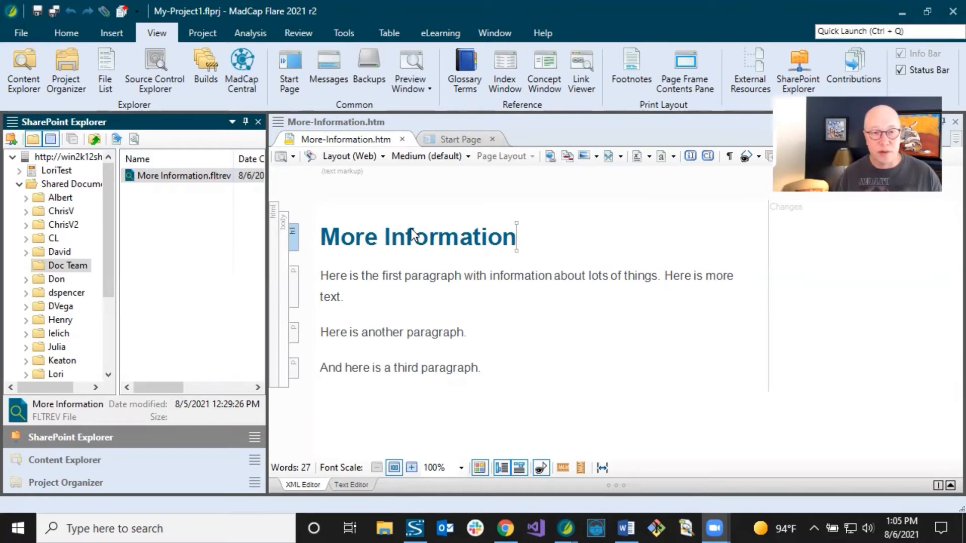
double_click(147, 175)
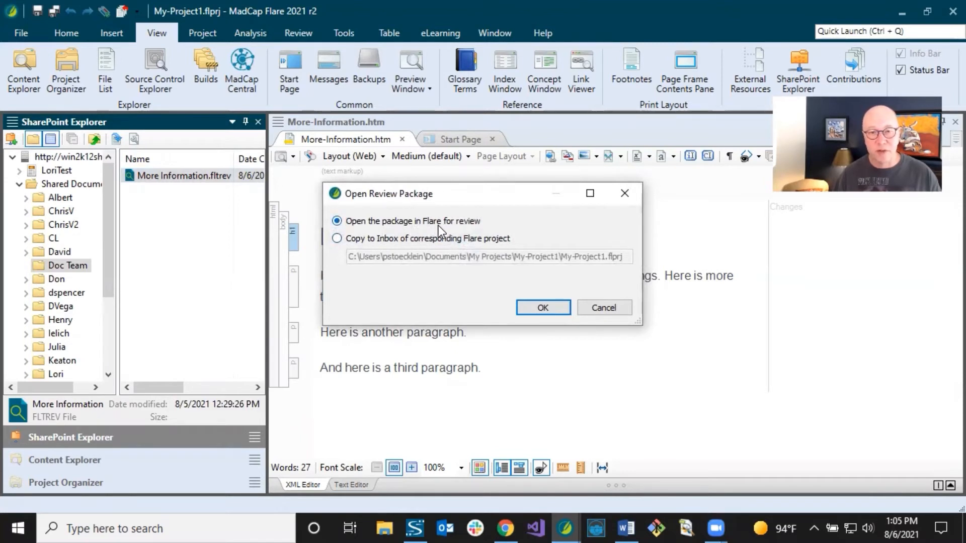
left_click(340, 238)
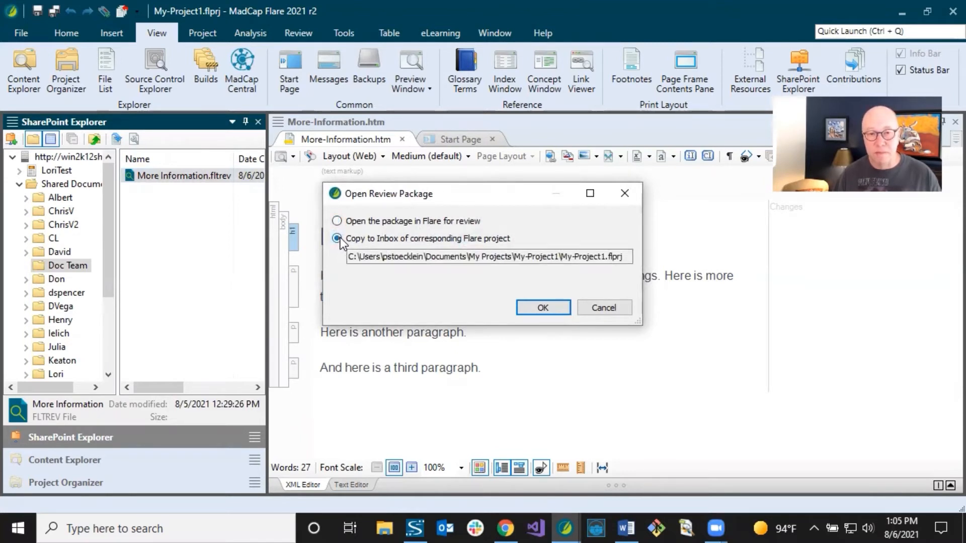
left_click(523, 305)
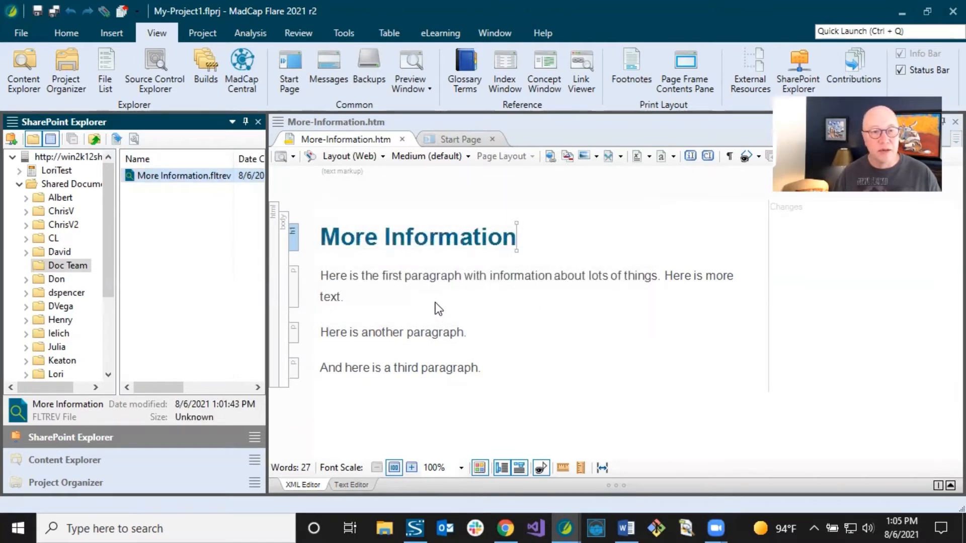
Show the file reviews Inbox and open the returned More-Information topic from it.
left_click(304, 31)
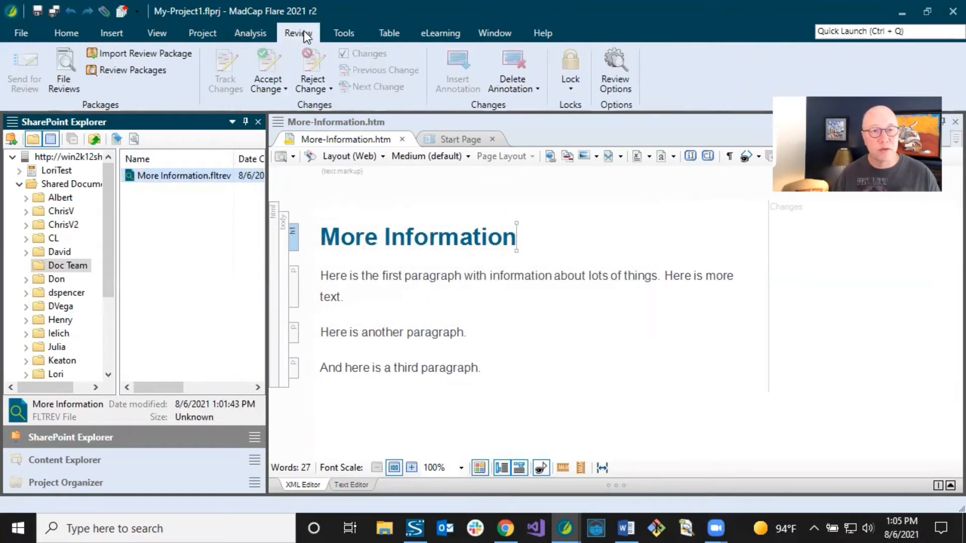
left_click(65, 77)
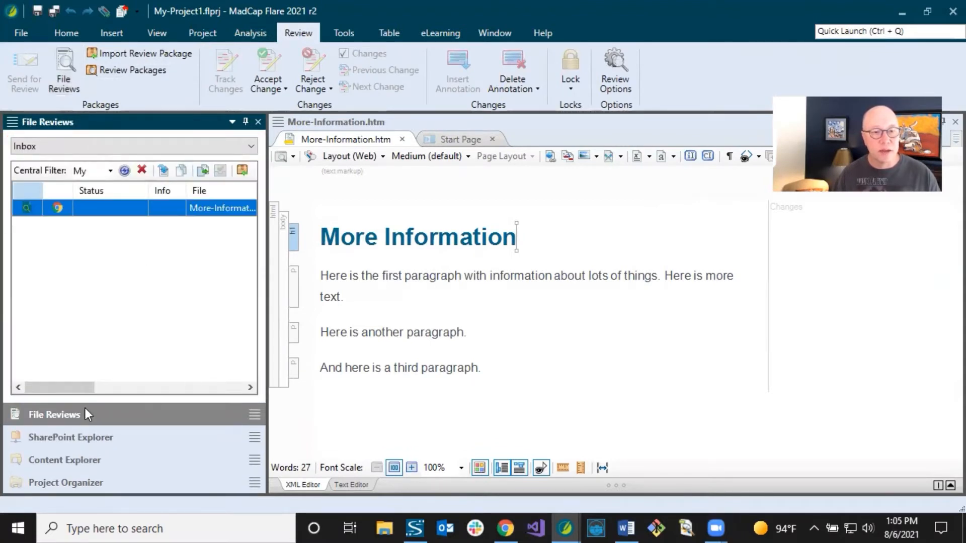
mouse_move(75, 390)
left_mouse_down()
mouse_move(147, 391)
mouse_move(48, 388)
left_mouse_up()
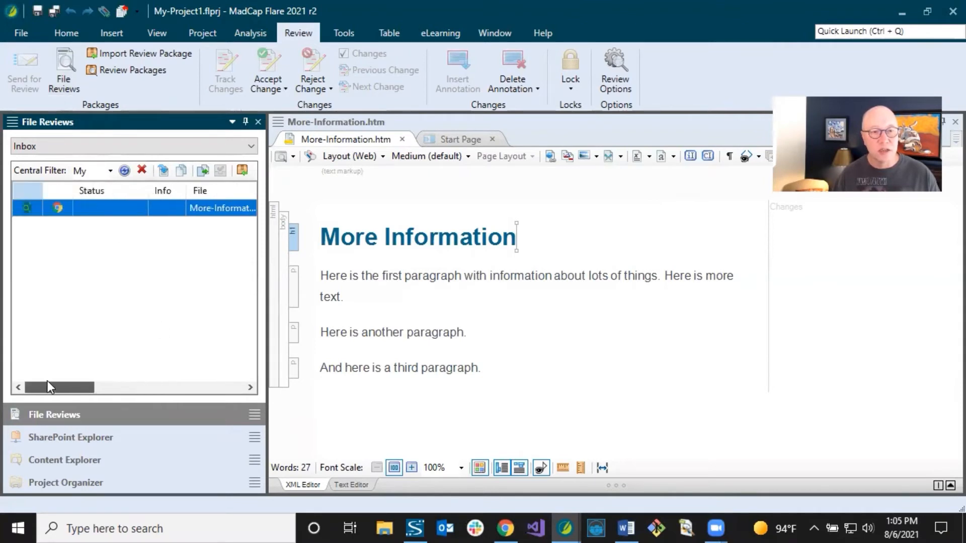
double_click(112, 209)
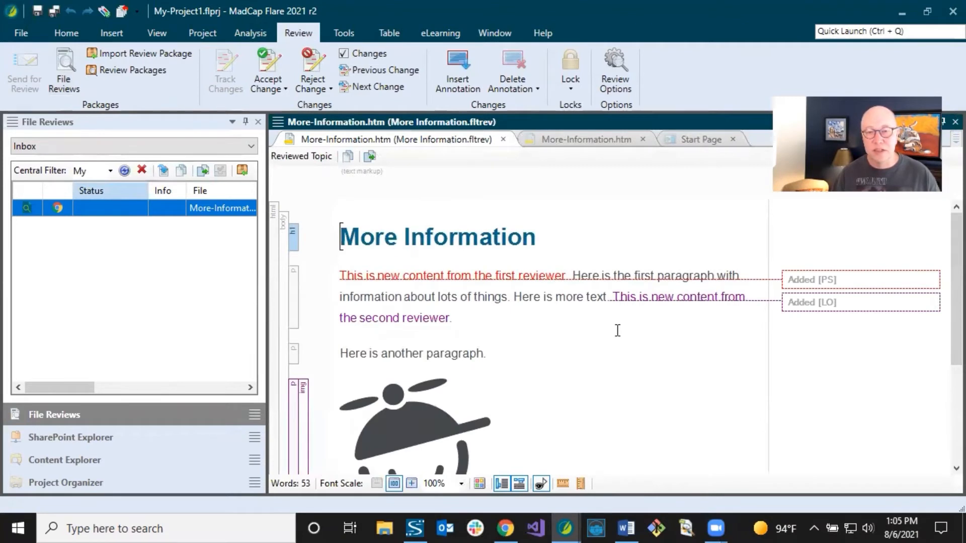
Examine both reviewers' tracked additions throughout the reviewed More-Information topic, including the text, image and bulleted list.
left_click(823, 280)
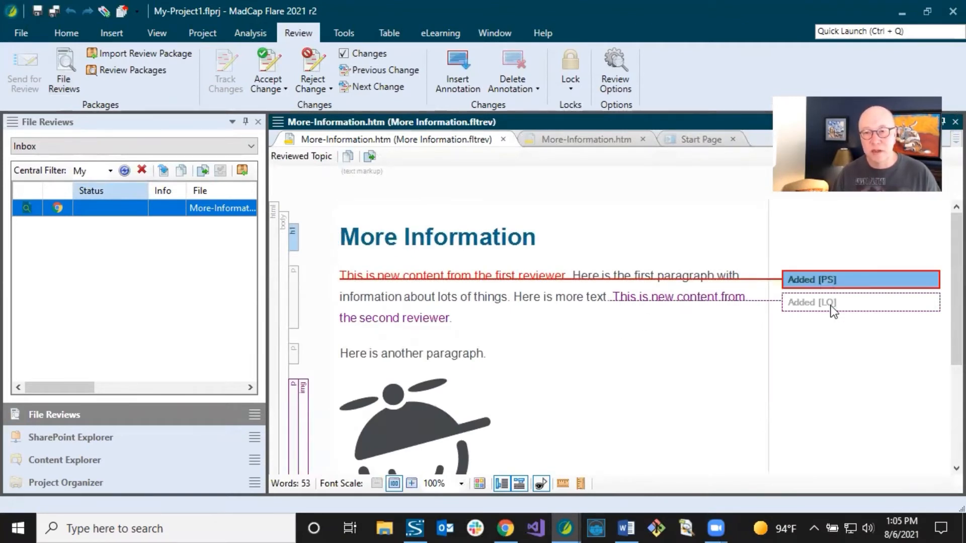
left_click(753, 304)
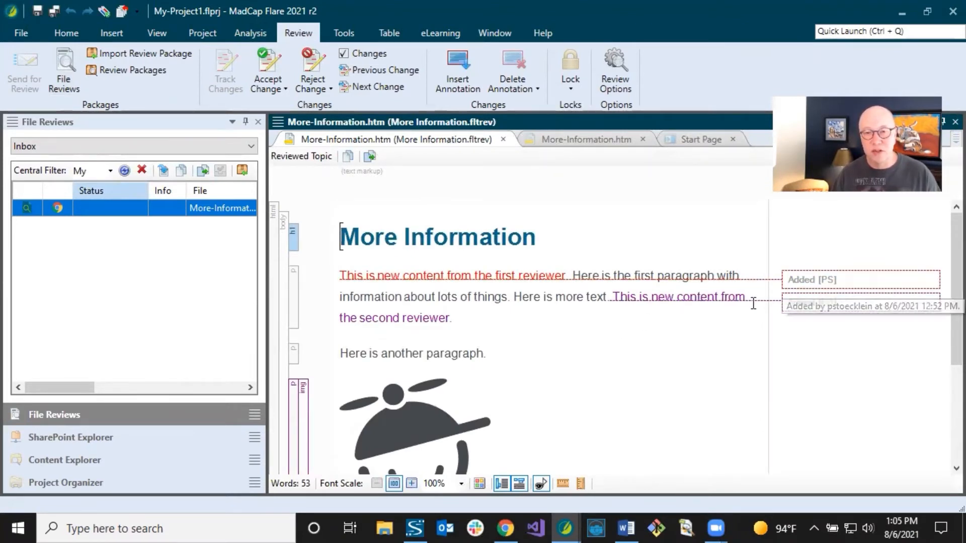
left_click(808, 277)
left_click(518, 214)
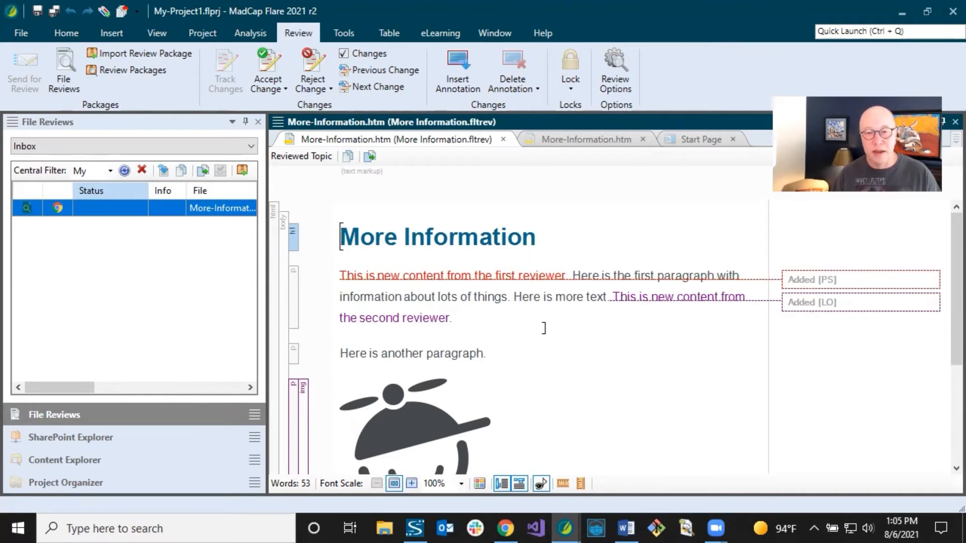
left_click(531, 302)
scroll(513, 339, "down", 2)
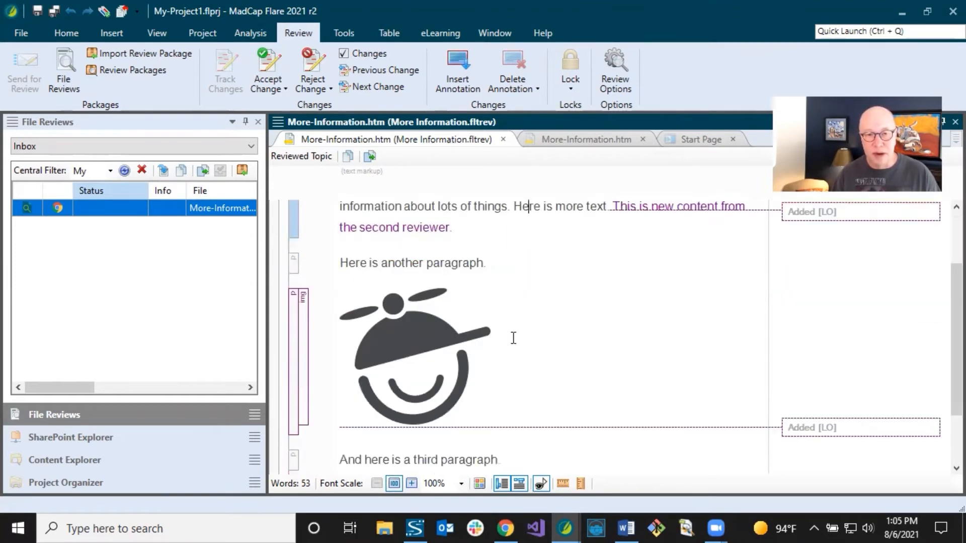
scroll(453, 360, "down", 2)
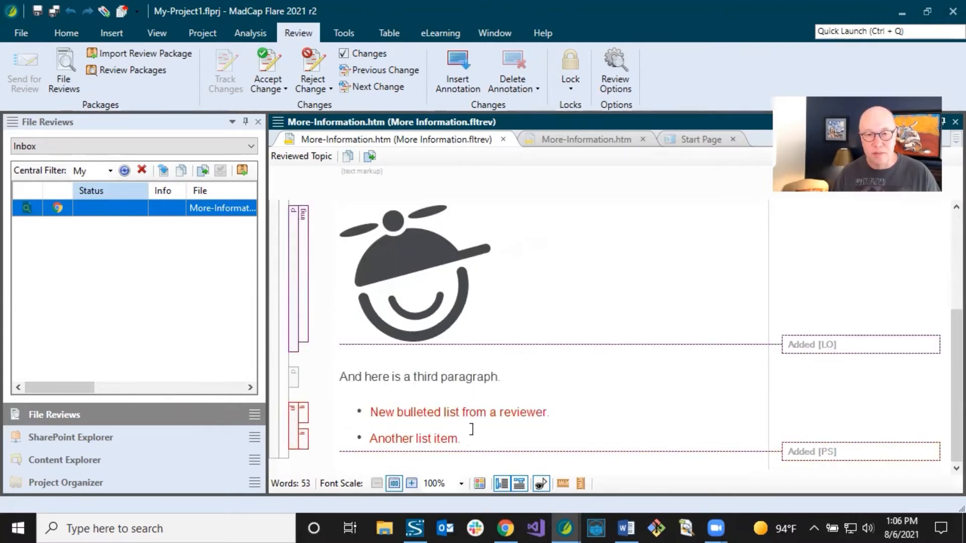
scroll(492, 426, "up", 4)
scroll(504, 428, "down", 4)
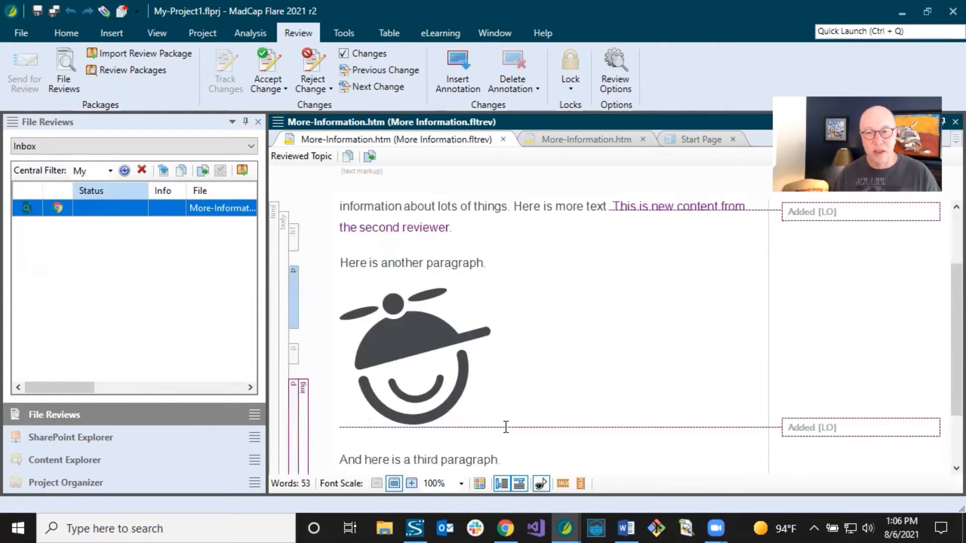
scroll(501, 413, "up", 4)
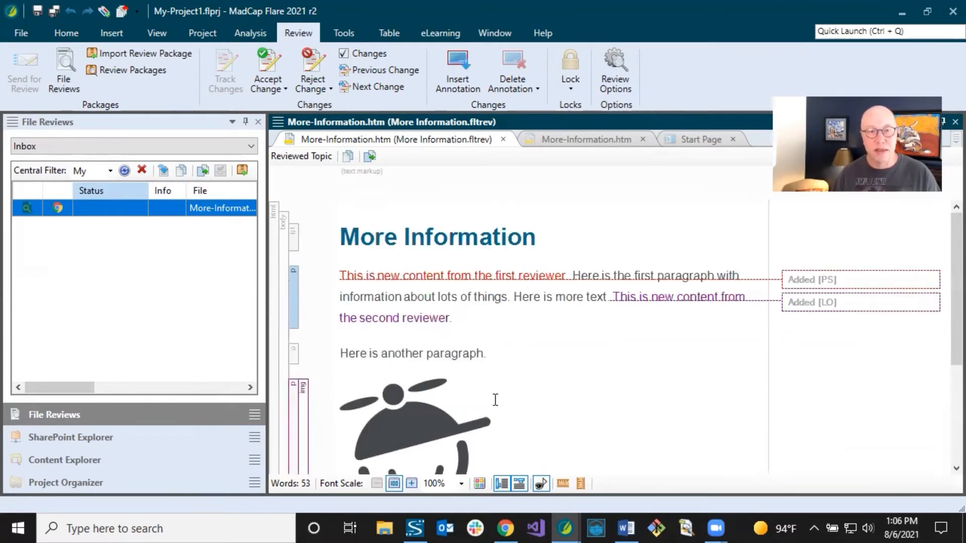
Accept all tracked changes in the reviewed More-Information topic.
left_click(275, 90)
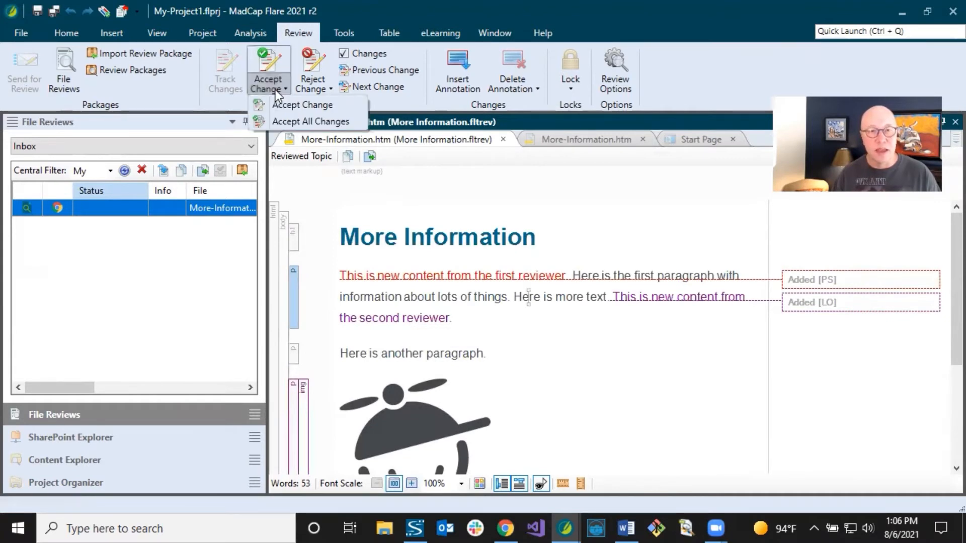
left_click(283, 119)
left_click(491, 317)
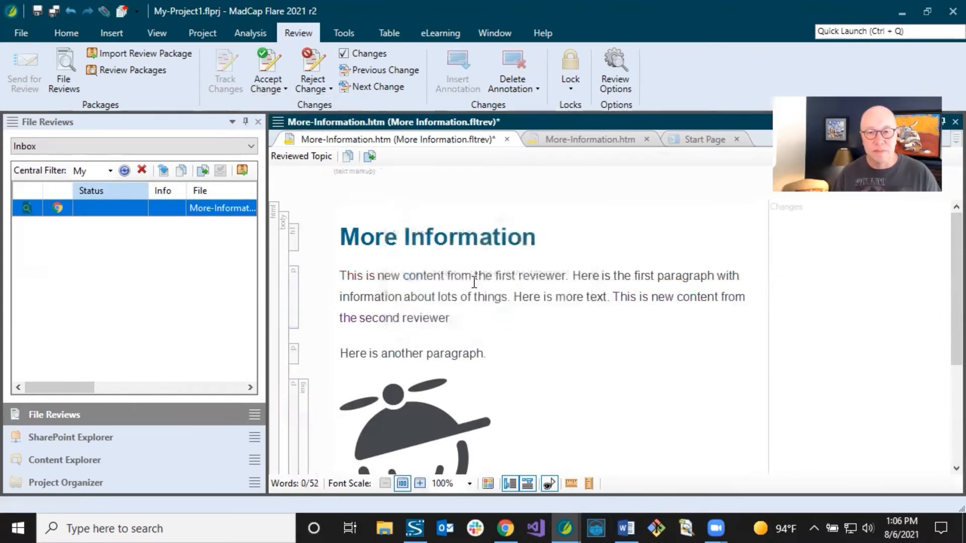
Save the reviewed topic and accept it into the project, copying Simon.png along with it.
left_click(37, 10)
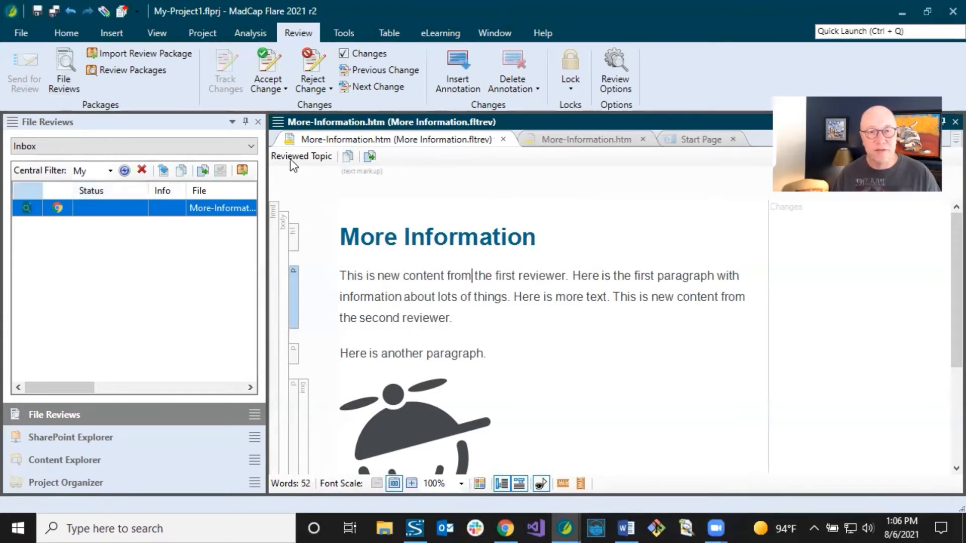
left_click(371, 156)
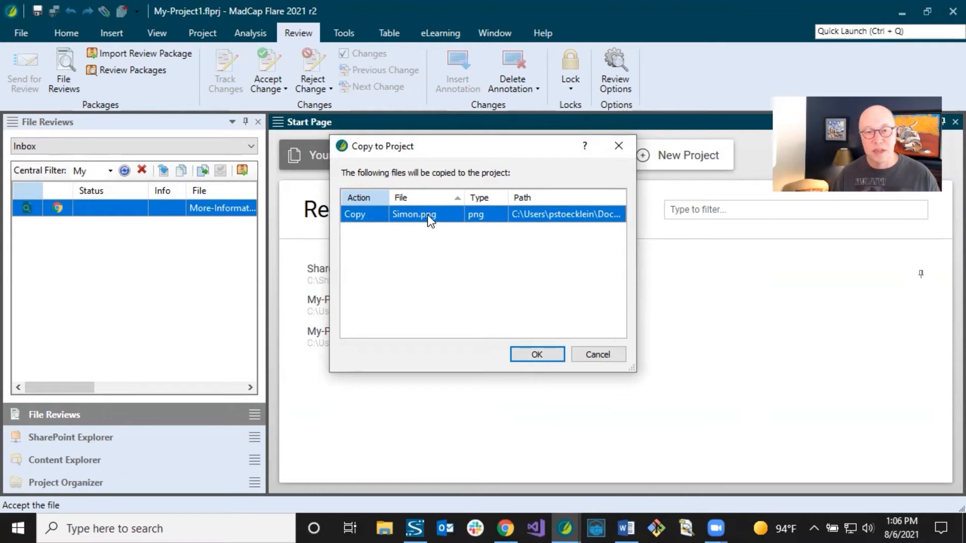
left_click(533, 356)
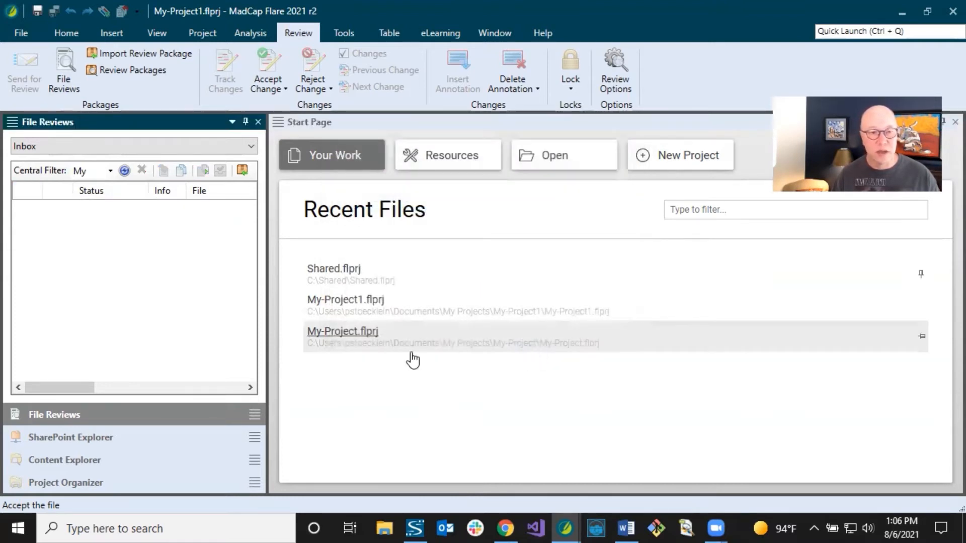
Check the project's Resources > Images folder for the copied Simon.png file.
left_click(94, 461)
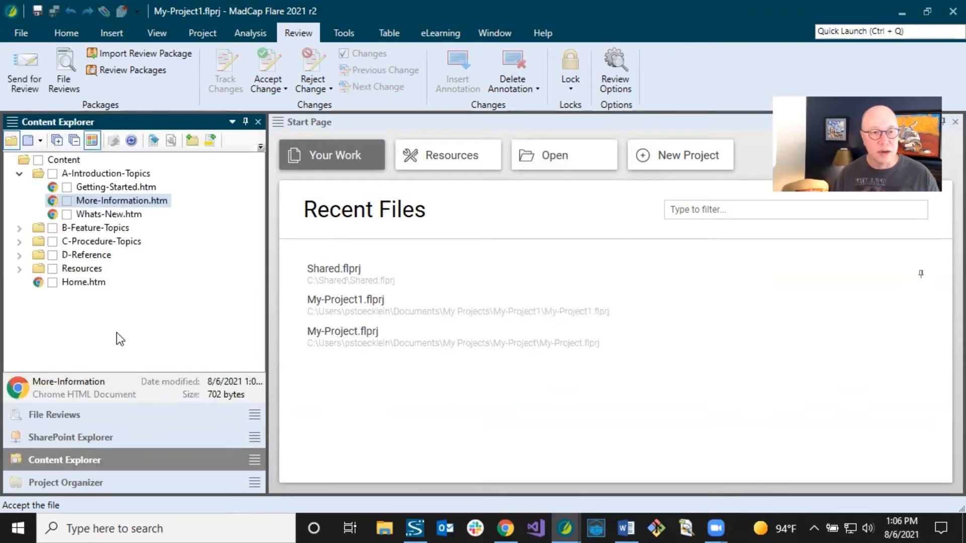
left_click(19, 269)
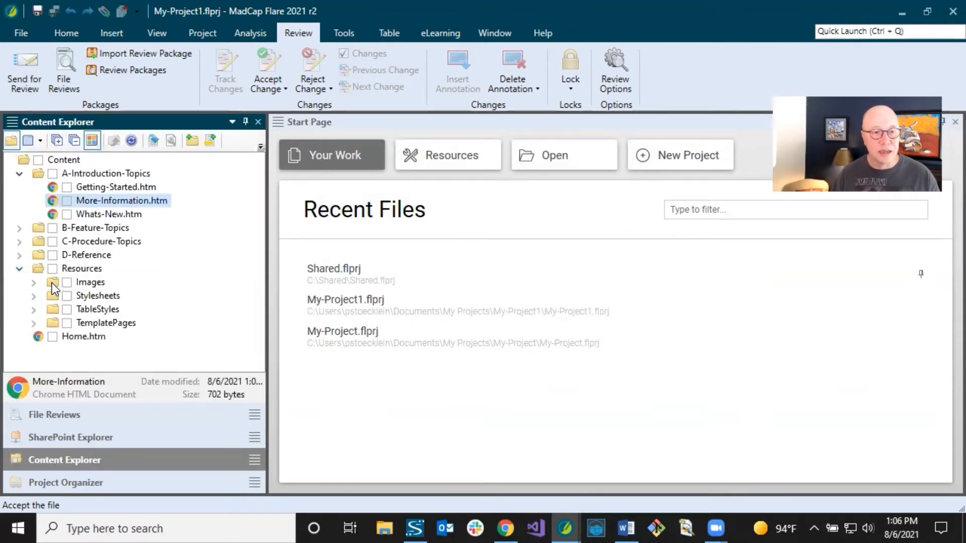
left_click(33, 282)
left_click(111, 364)
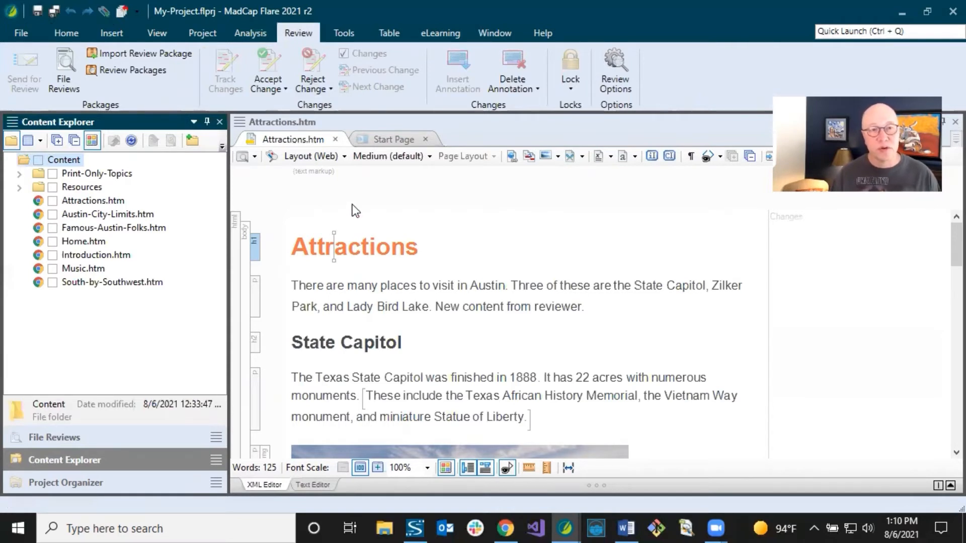
Show the external resources, widen their folder tree, and select the Flare-Topic-Reviews folder.
left_click(156, 33)
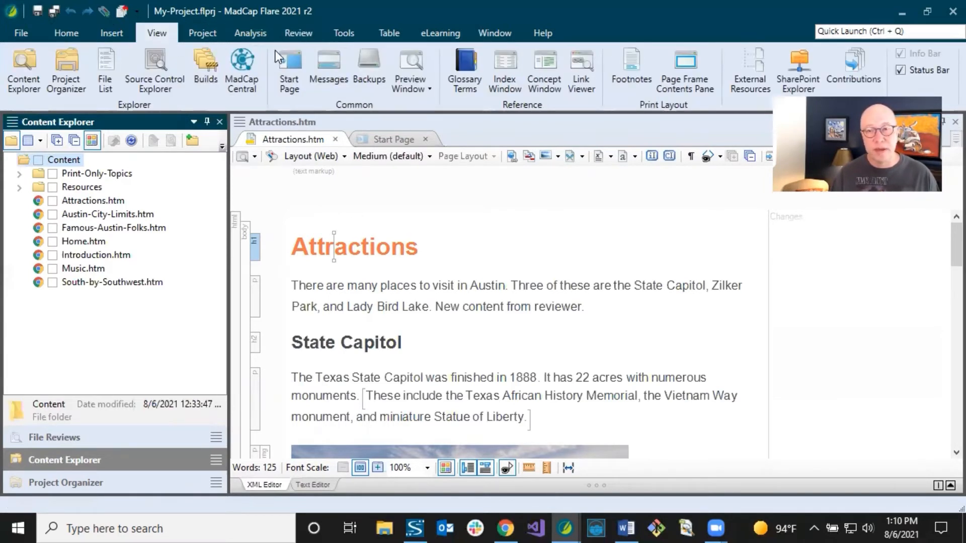
left_click(763, 77)
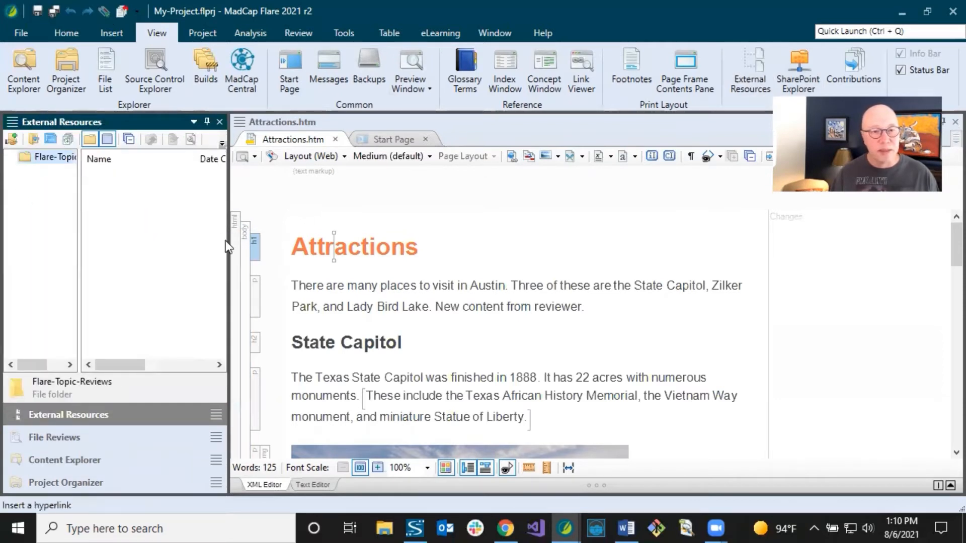
left_click_drag(228, 240, 283, 237)
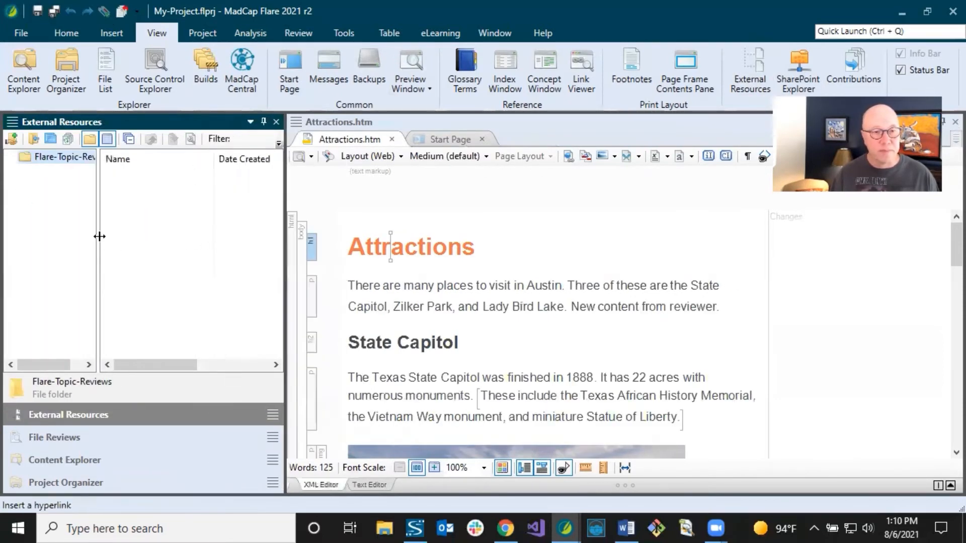
left_click_drag(98, 237, 133, 236)
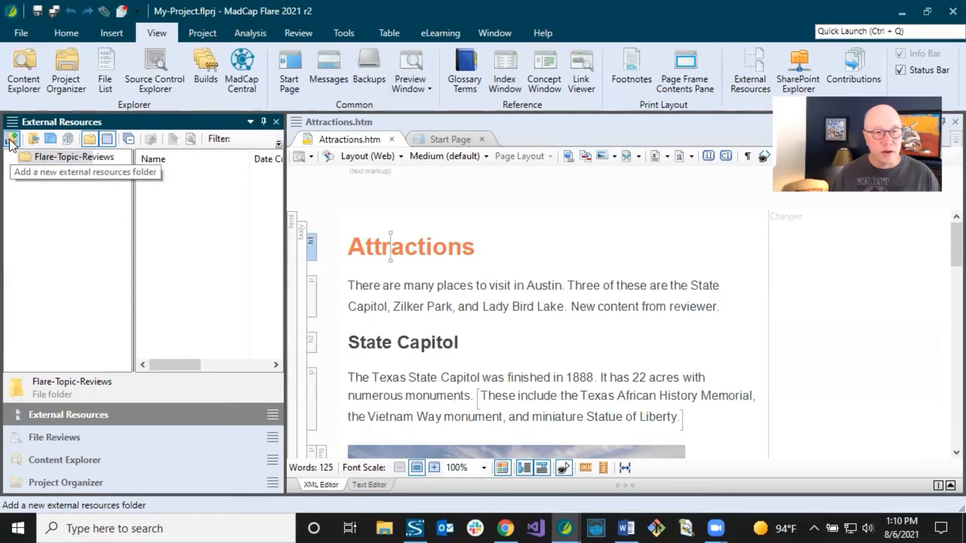
left_click(24, 158)
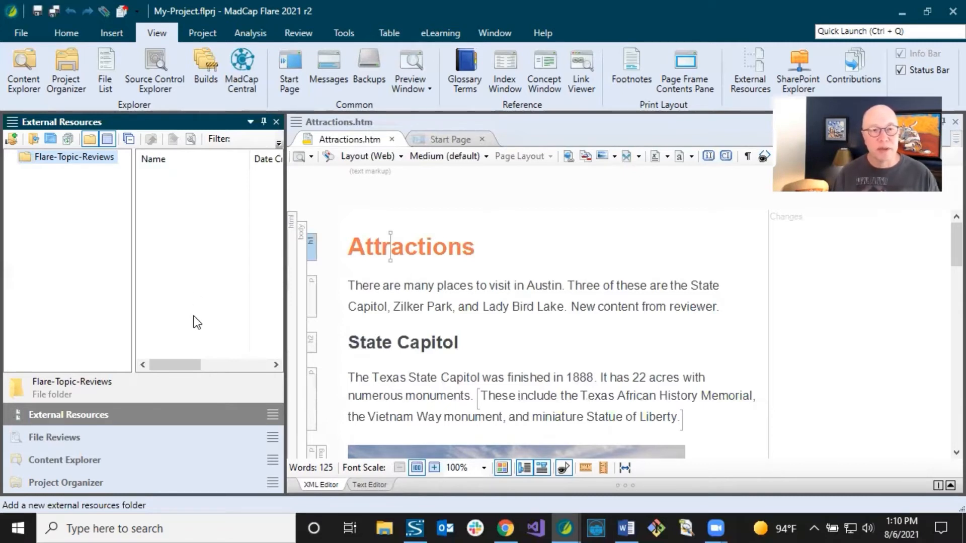
Look through the project content for the Austin-City-Limits.htm, Music.htm and South-by-Southwest.htm topics.
left_click(98, 460)
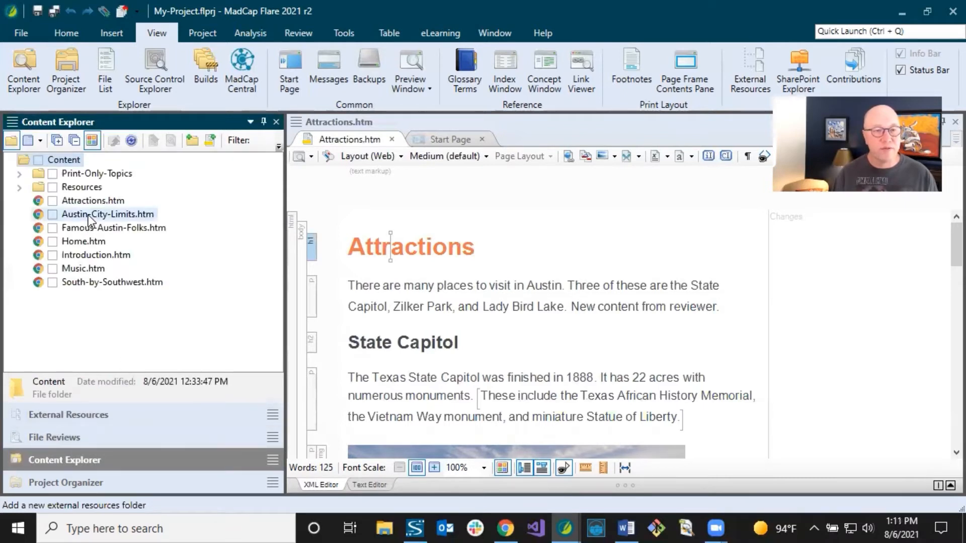
left_click(104, 214)
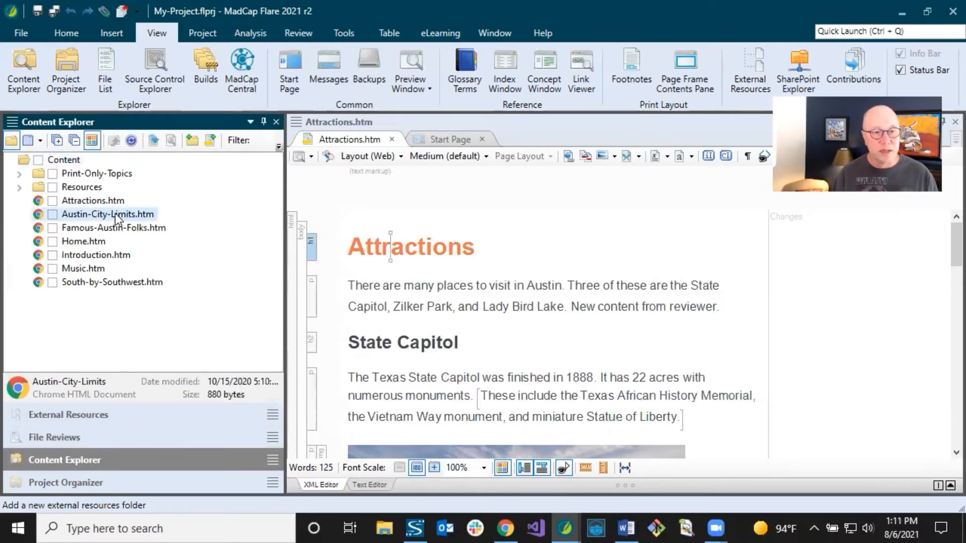
left_click(70, 270)
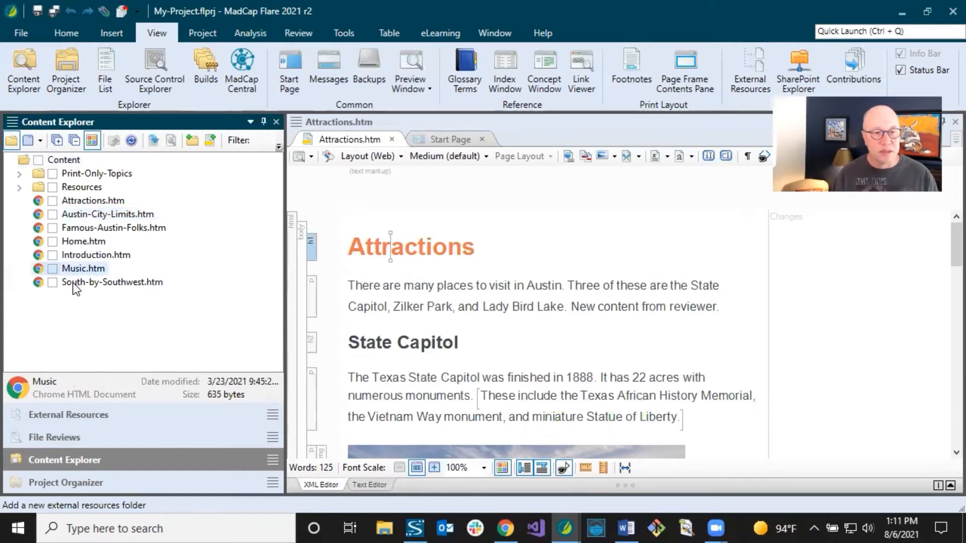
left_click(75, 283)
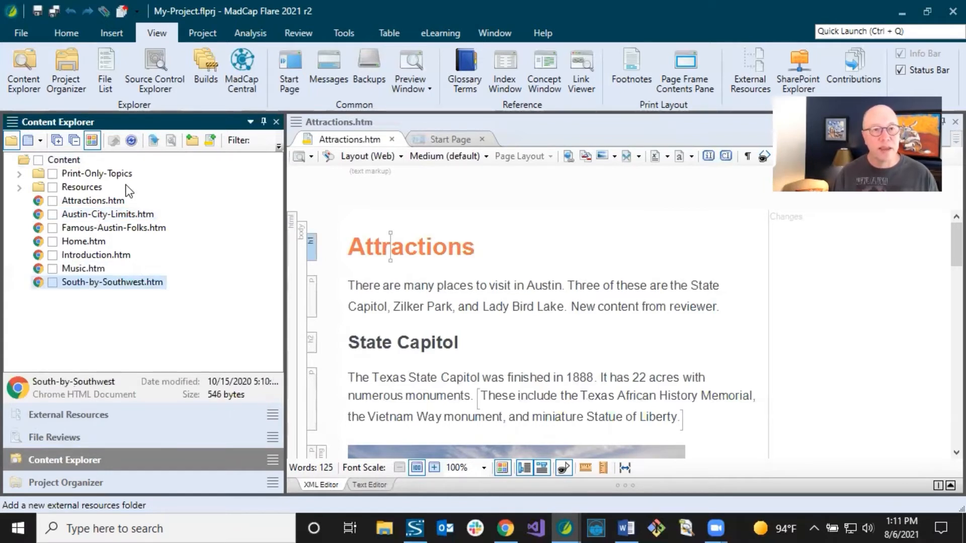
Open the project's file list of topic files and select Austin-City-Limits.htm, Music.htm and South-by-Southwest.htm together.
left_click(109, 81)
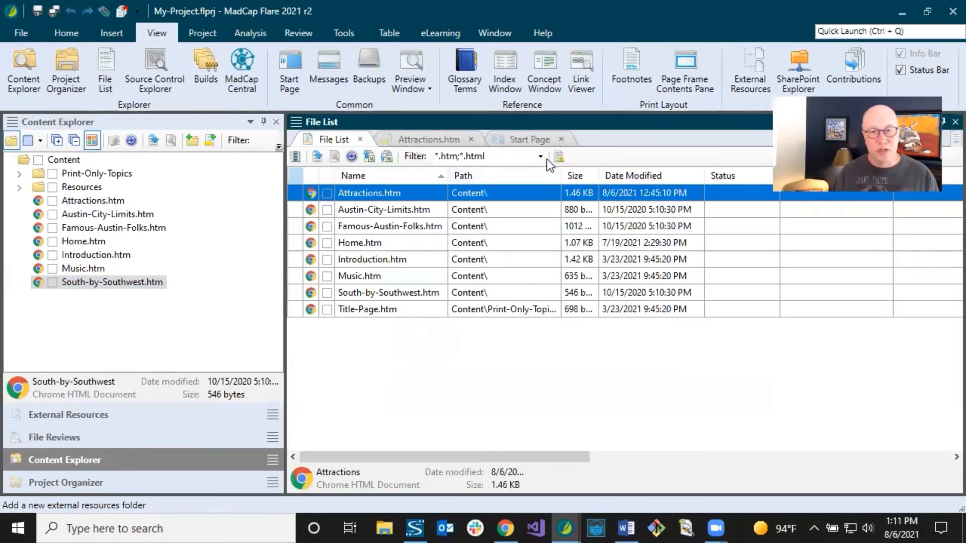
left_click(542, 157)
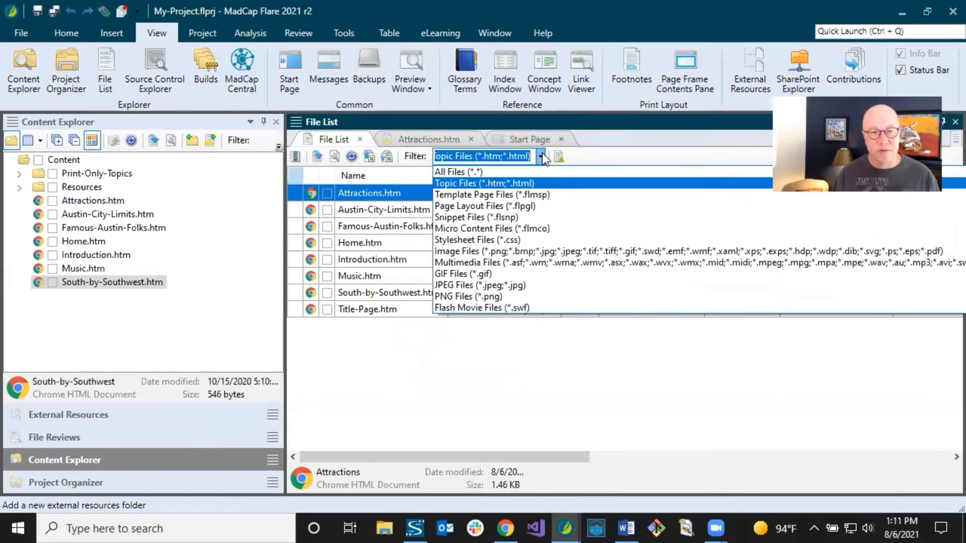
left_click(543, 157)
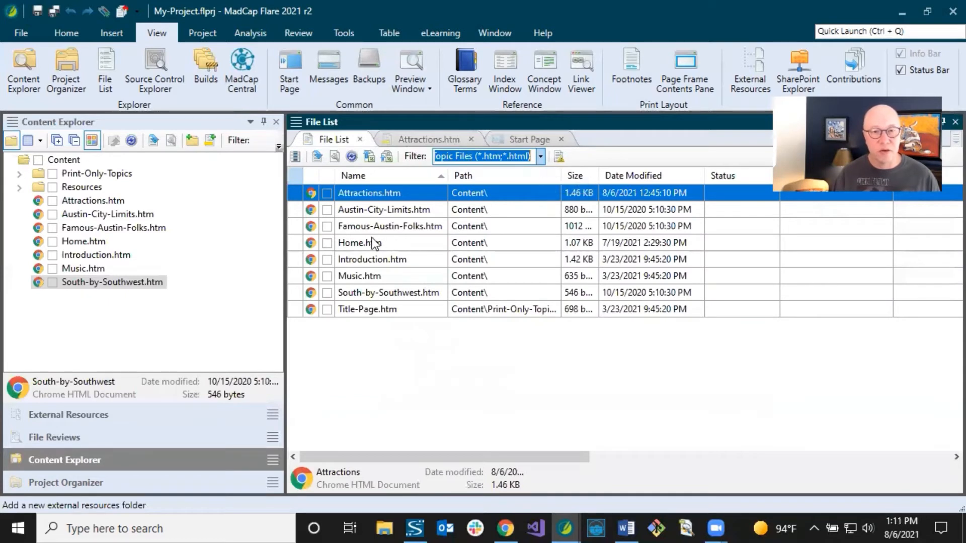
left_click(380, 211)
left_click(361, 277, "ctrl")
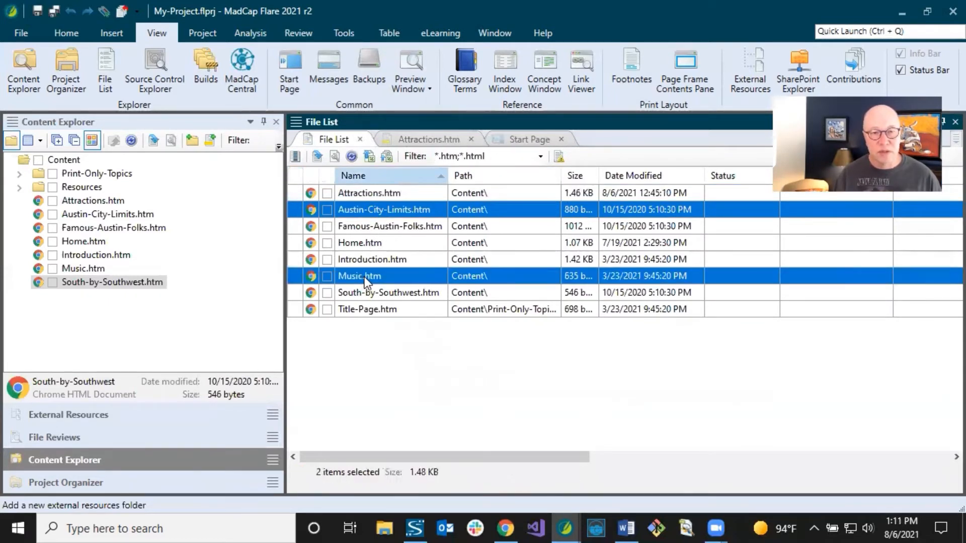
left_click(372, 293, "ctrl")
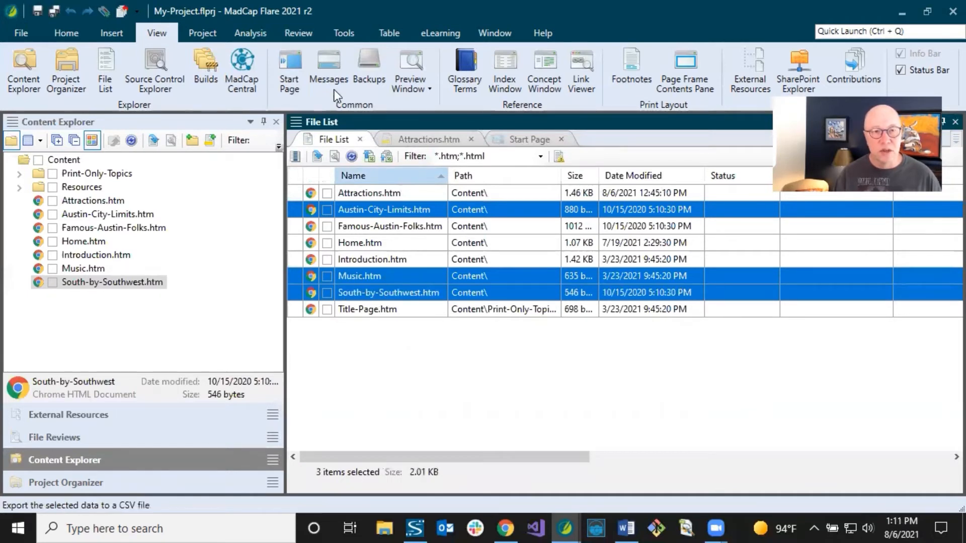
Try sending the three selected topics for review, cancelling the wizard and closing the file list.
left_click(301, 35)
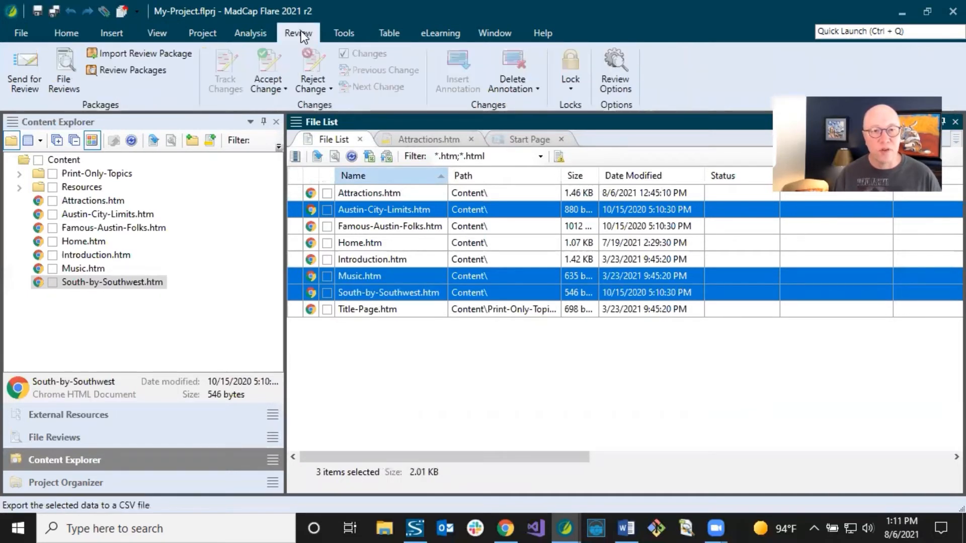
left_click(38, 74)
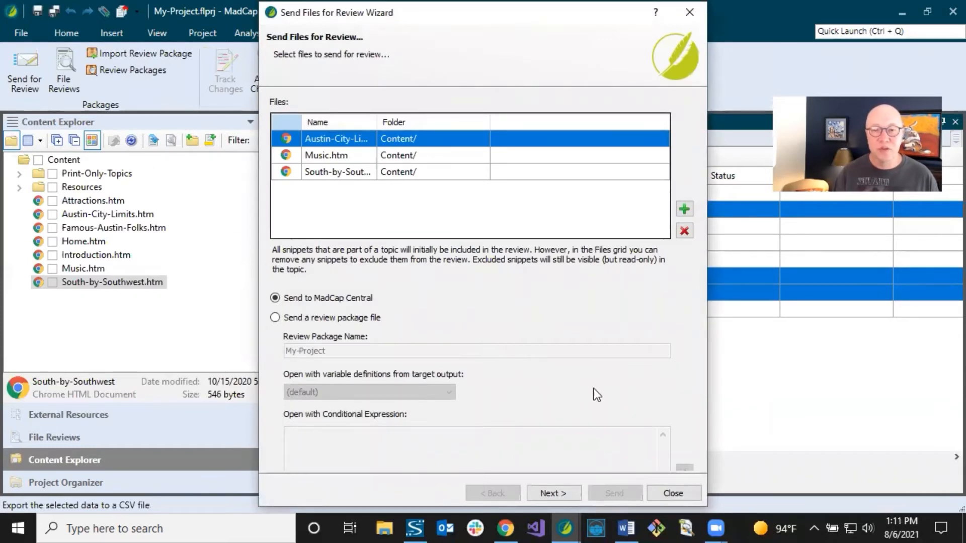
left_click(675, 493)
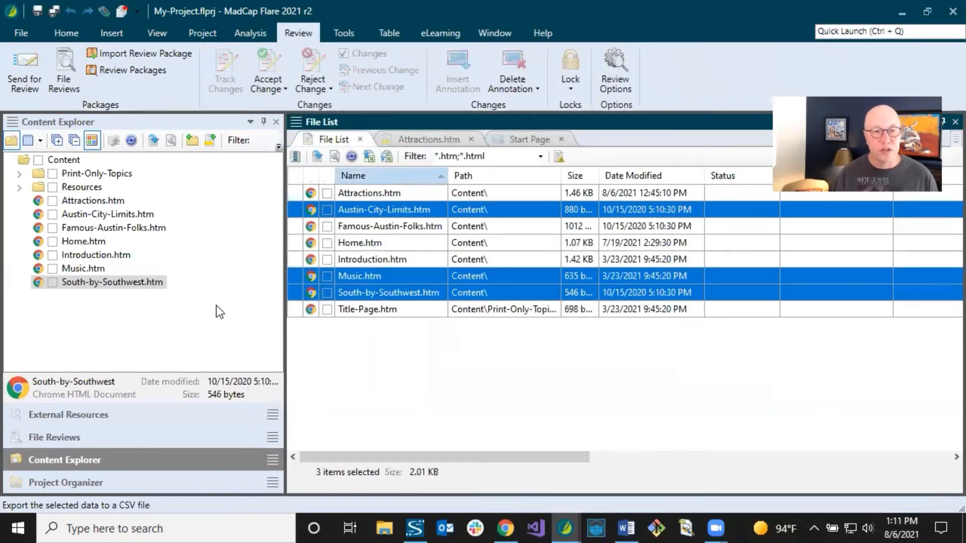
left_click(224, 292)
left_click(360, 140)
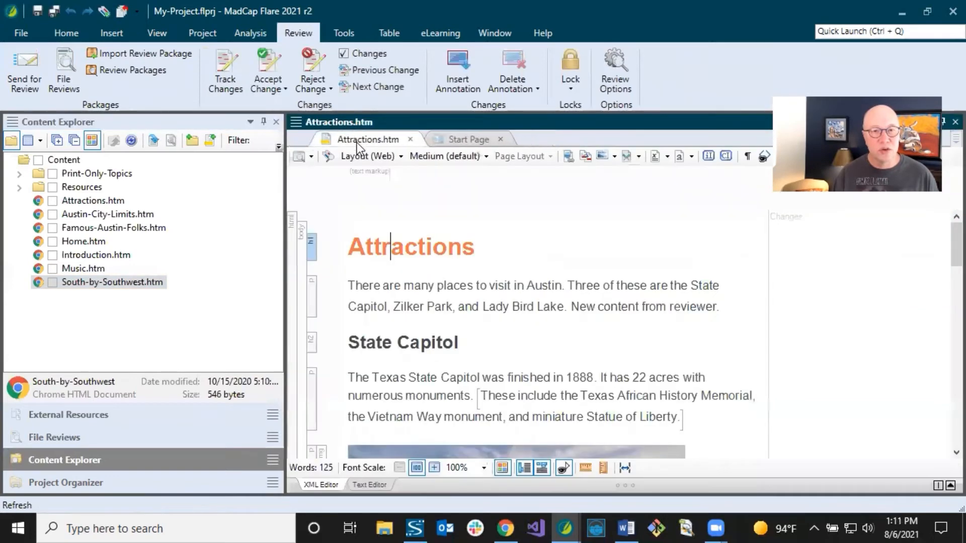
Locate South-by-Southwest.htm in the tables of contents and open Online-TOC.
right_click(91, 285)
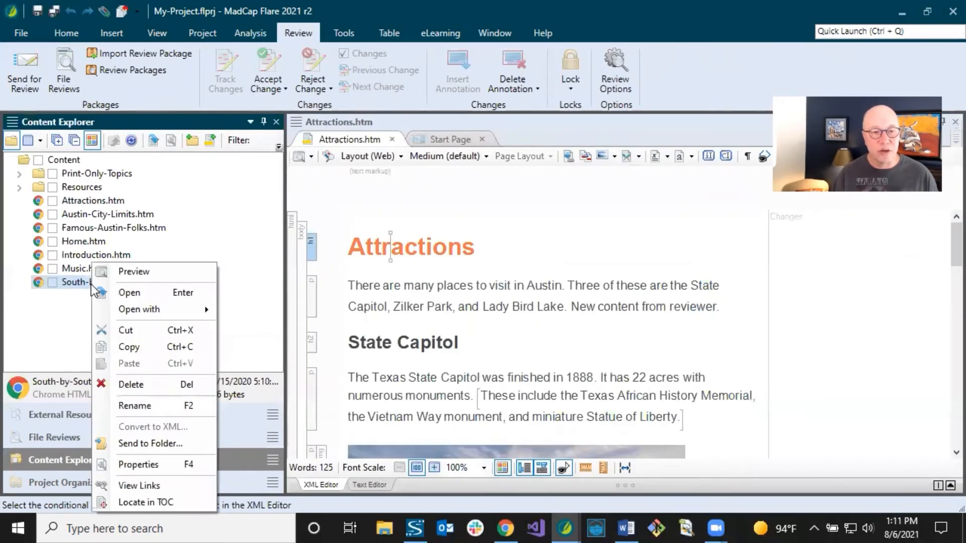
left_click(144, 499)
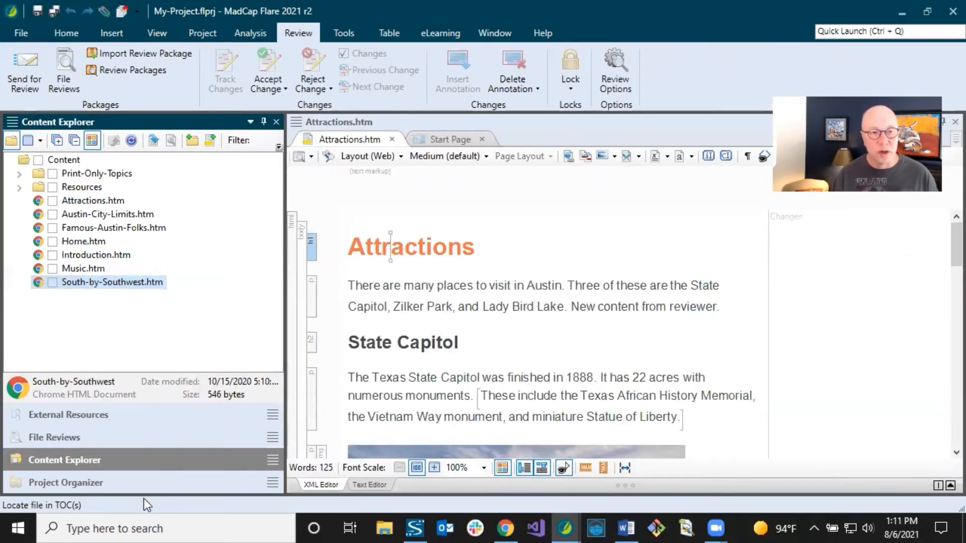
left_click(545, 348)
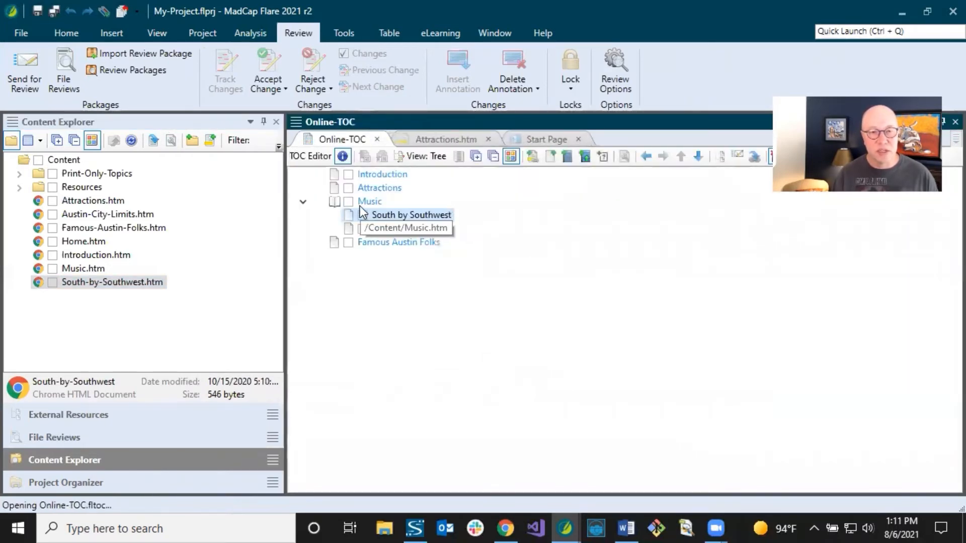
Prepare the Music book and its subtopics from Online-TOC for review as a review package file.
left_click(363, 203)
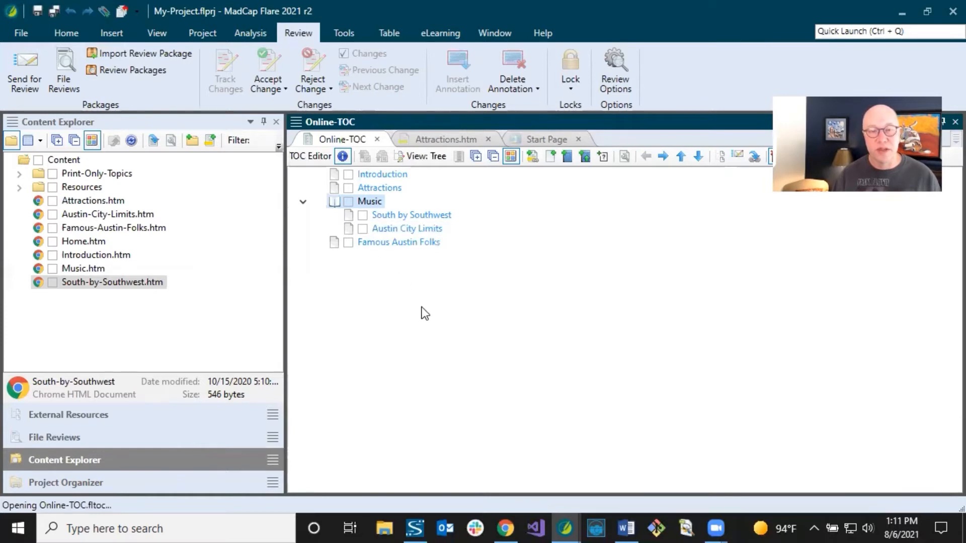
right_click(361, 203)
key("Escape")
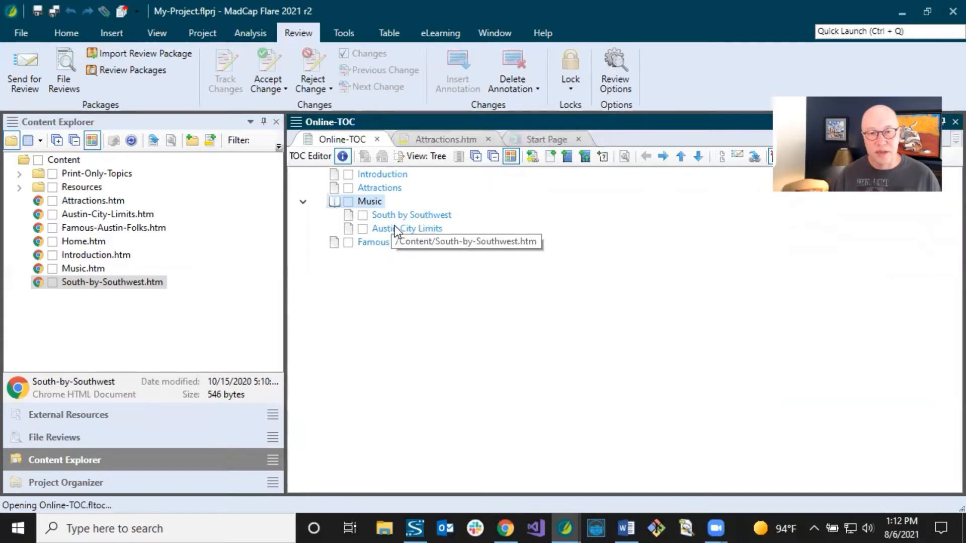
right_click(356, 204)
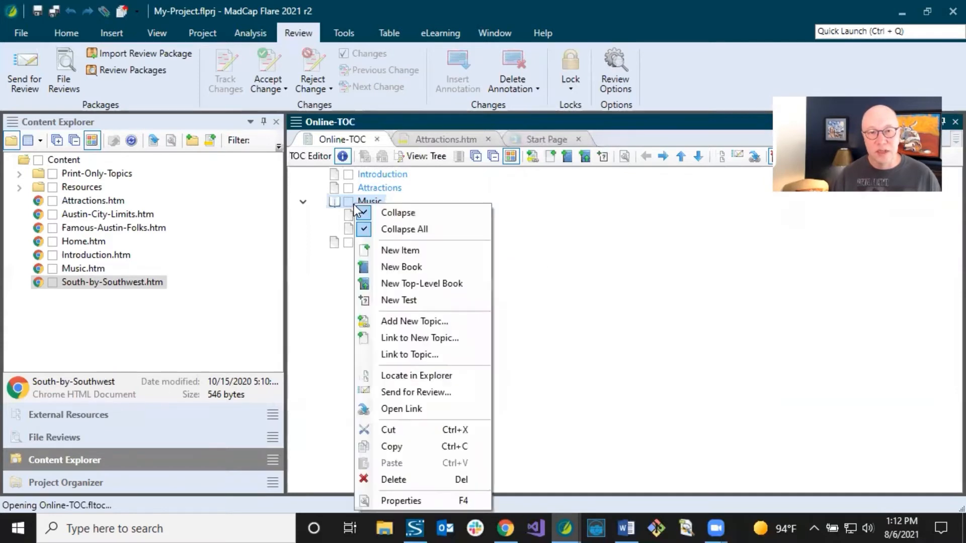
left_click(397, 392)
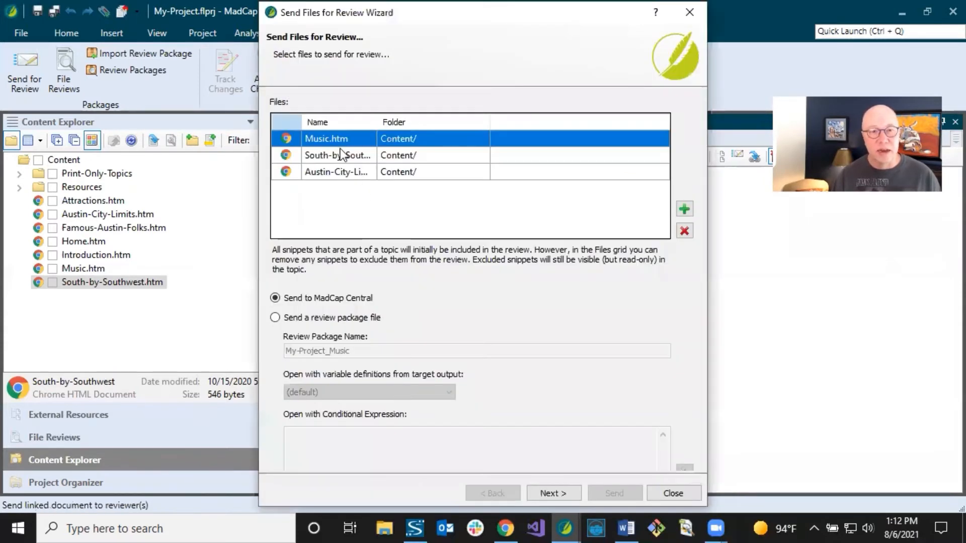
left_click(276, 320)
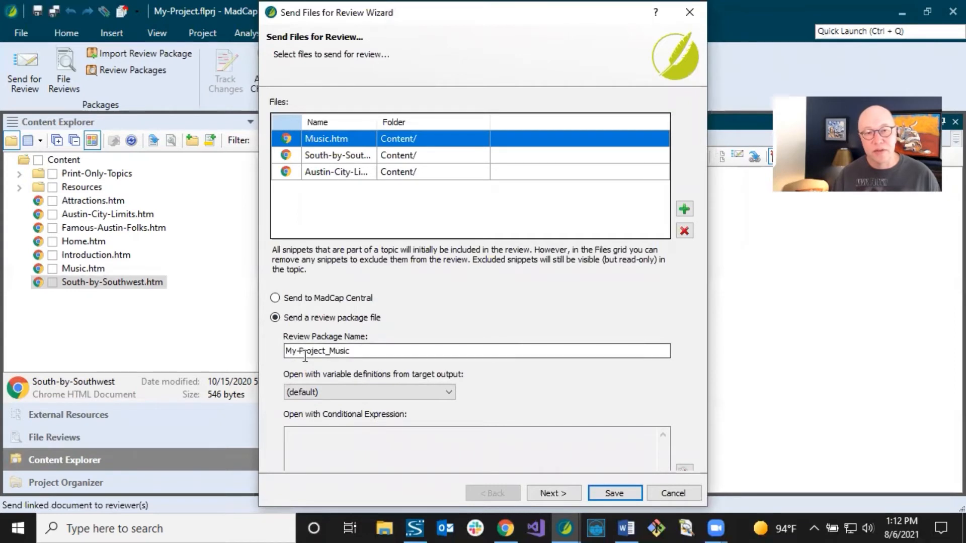
left_click(376, 355)
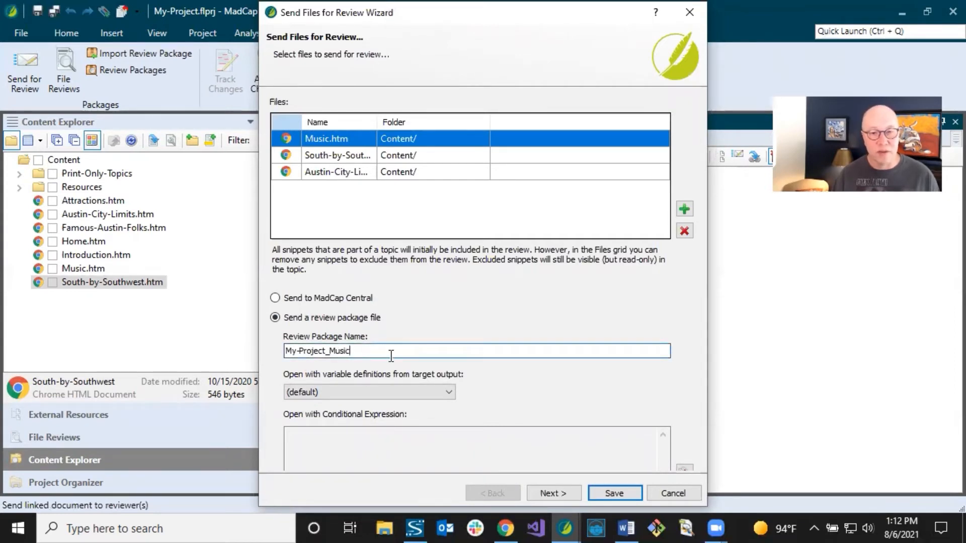
Save the review package as My-Project_Music.fltrev in the Flare-Topic-Reviews external resources folder, and select the file in External Resources.
left_click(621, 494)
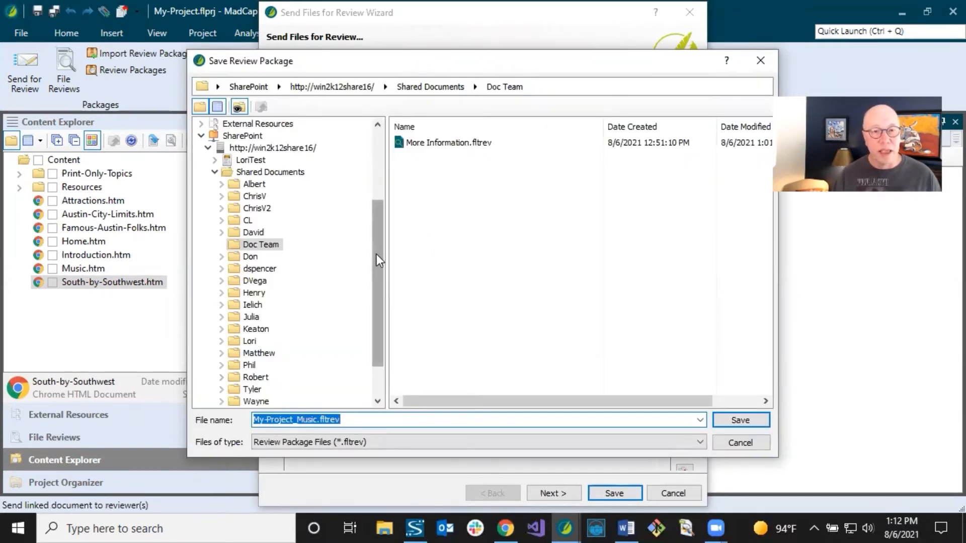
left_click_drag(376, 255, 375, 201)
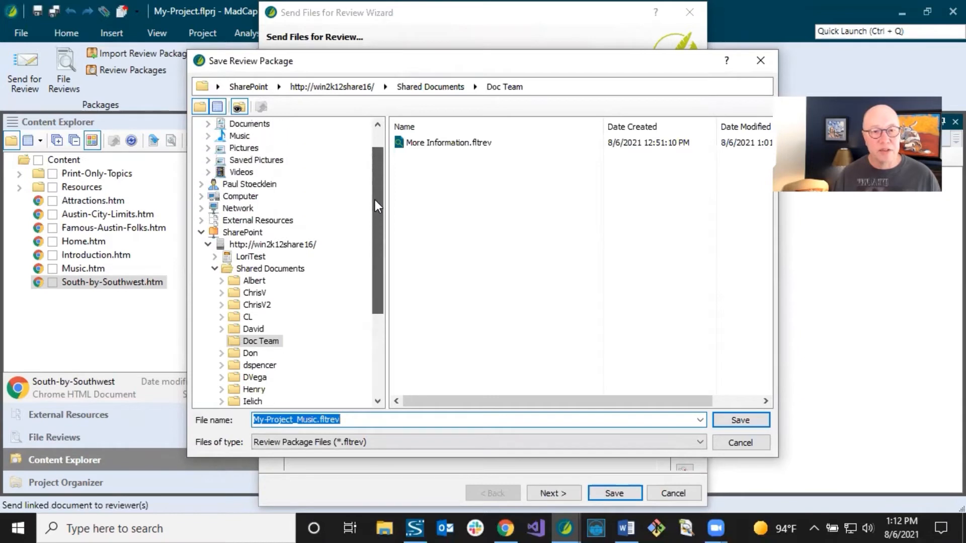
left_click(201, 232)
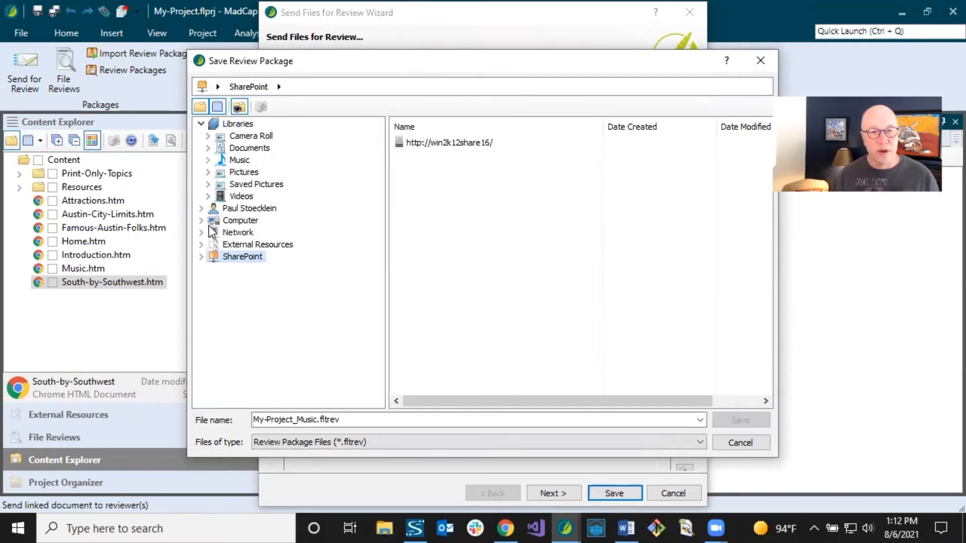
left_click(201, 245)
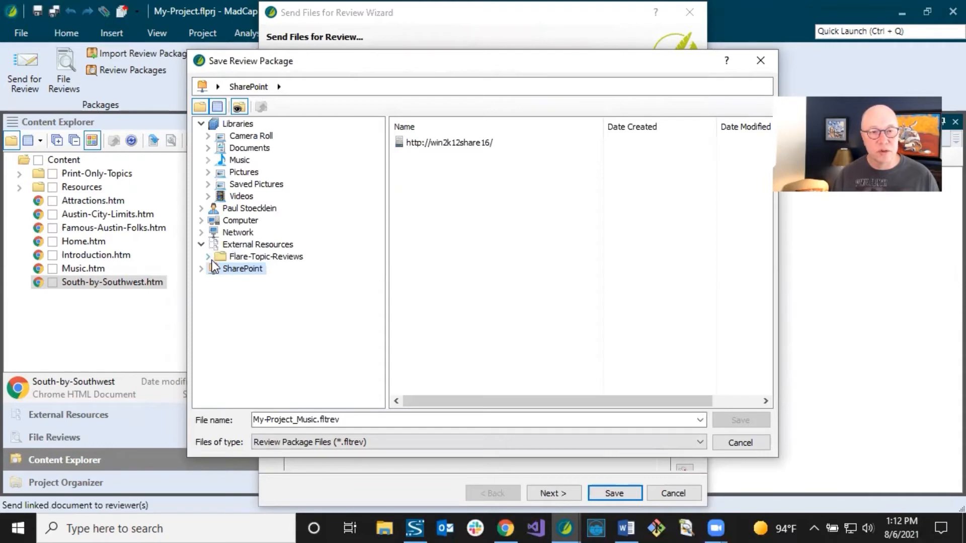
left_click(232, 256)
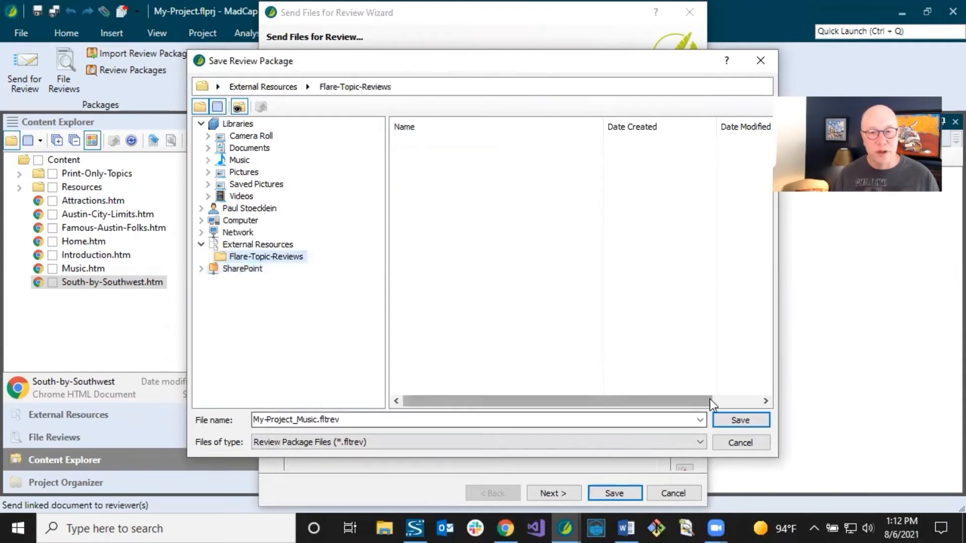
left_click(740, 420)
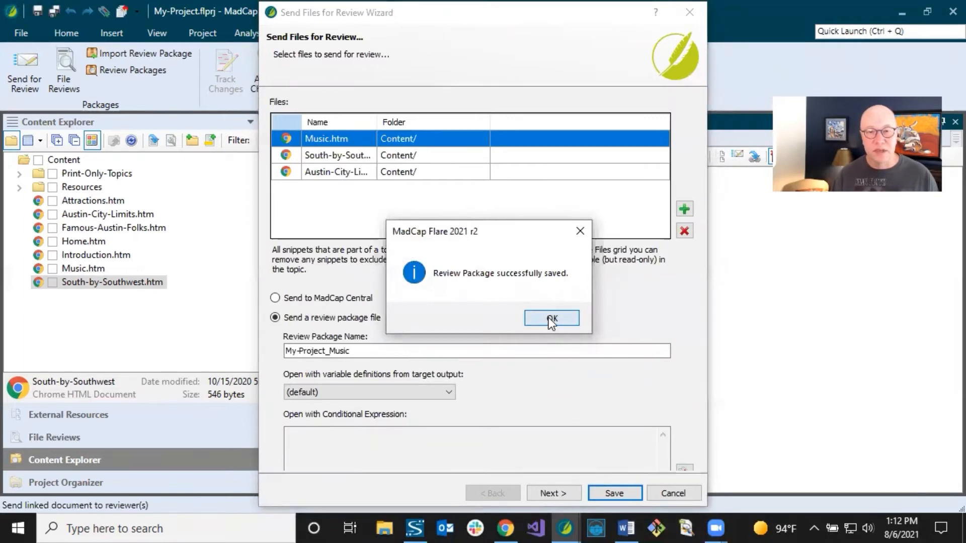
left_click(550, 319)
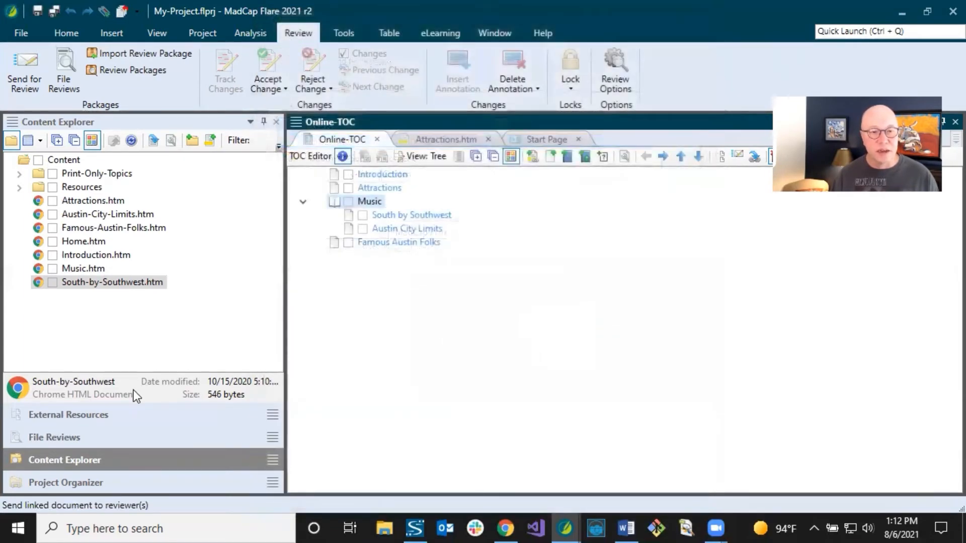
left_click(110, 413)
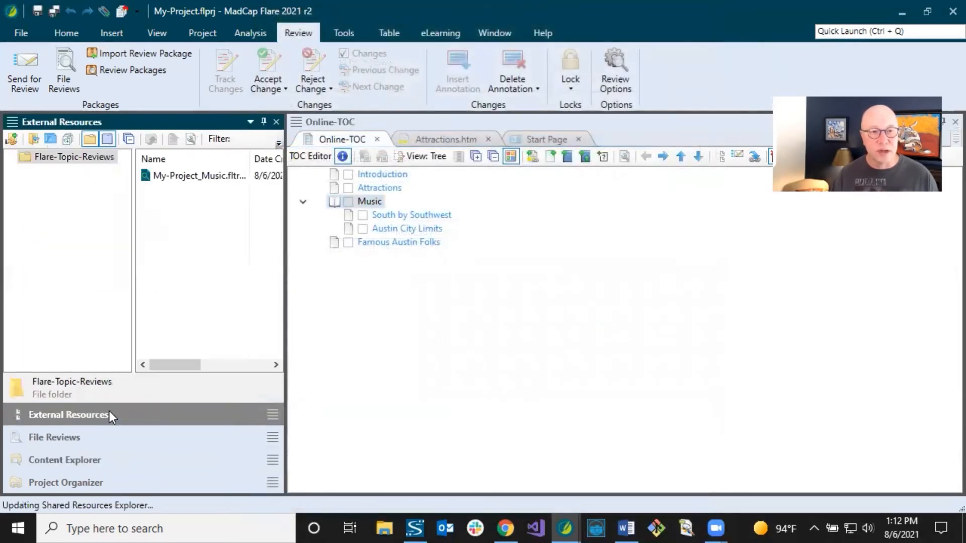
left_click(180, 176)
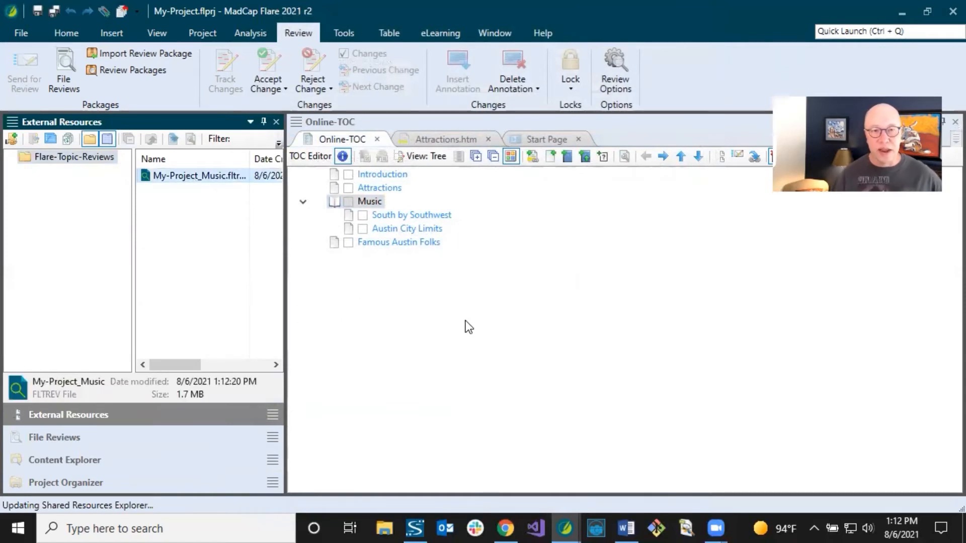
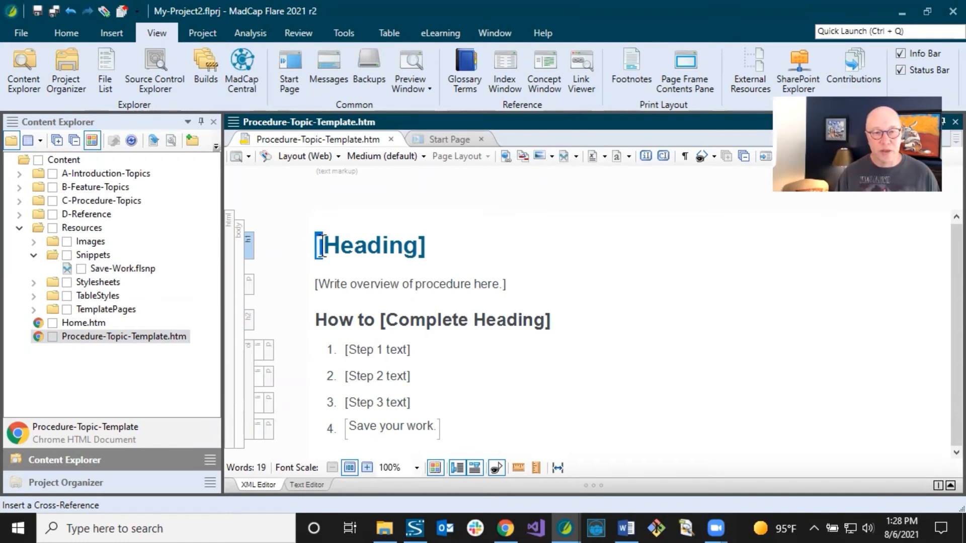
Examine the bracketed placeholders in Procedure-Topic-Template.htm, covering the heading, overview paragraph, How to subheading and numbered steps.
left_click_drag(420, 245, 424, 245)
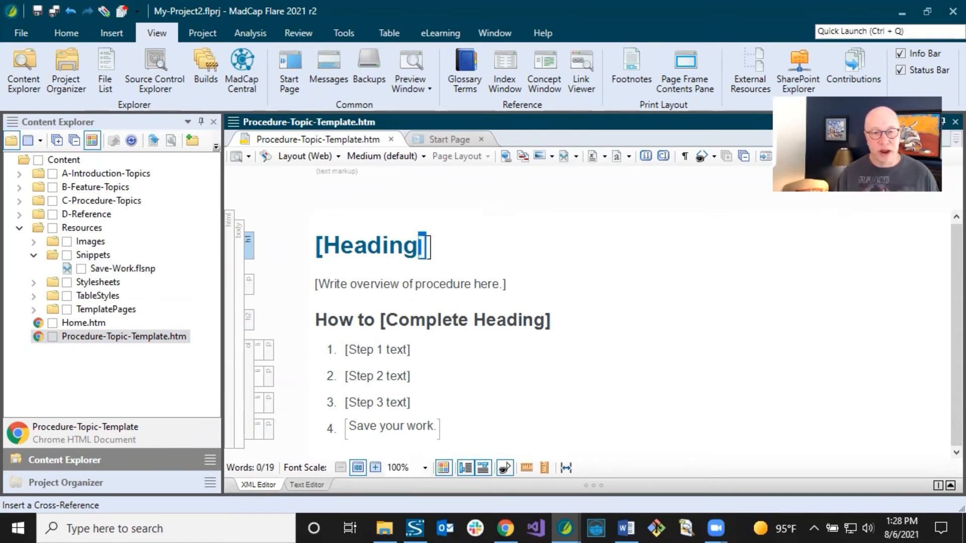
left_click(402, 245)
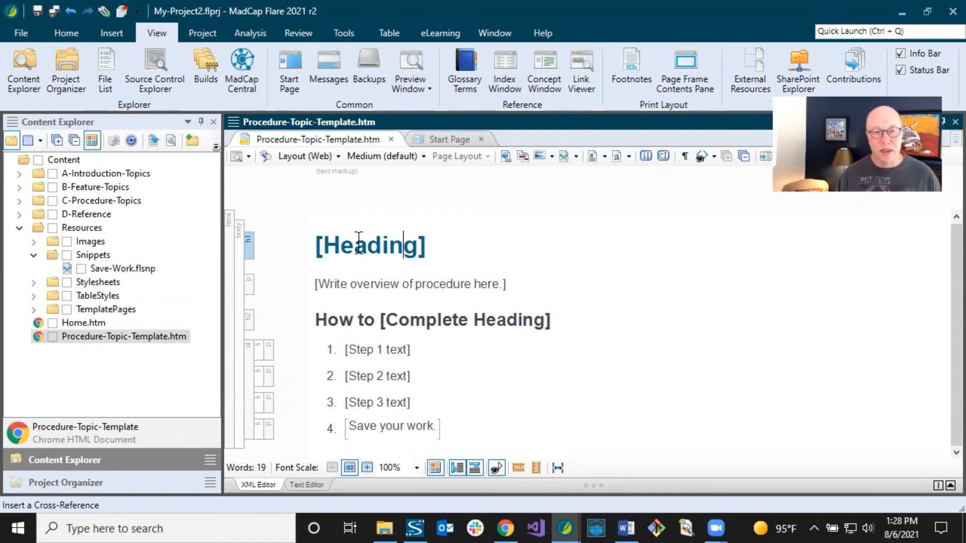
left_click(351, 284)
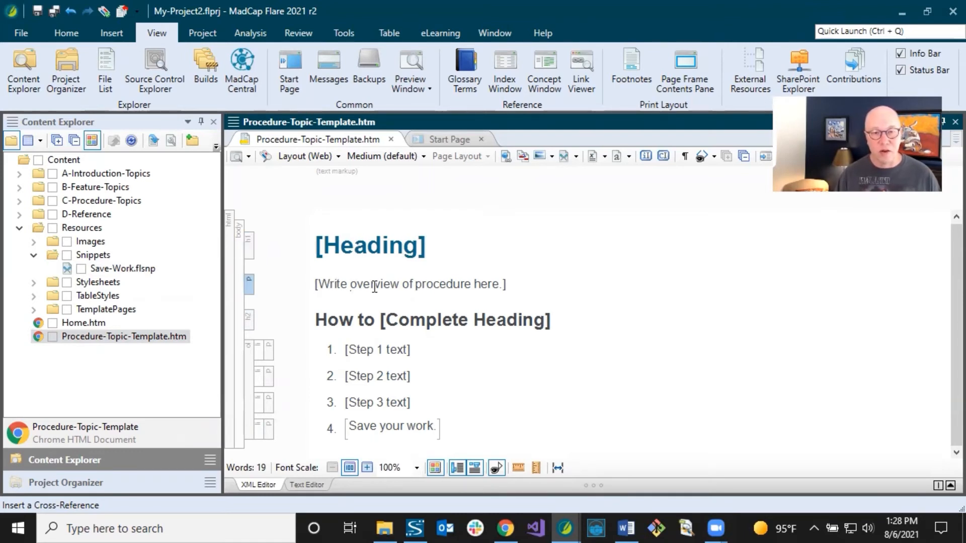
left_click(381, 319)
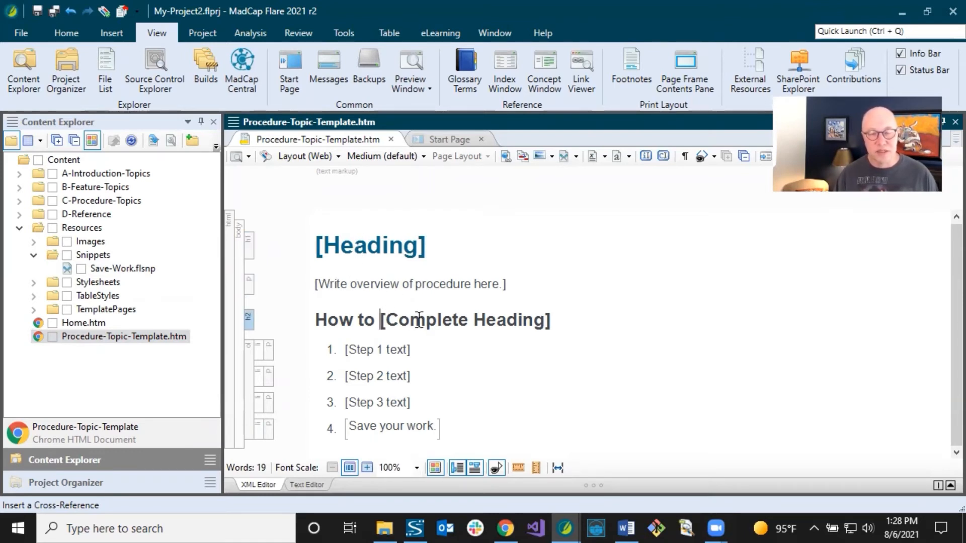
left_click_drag(316, 320, 552, 328)
left_click(383, 325)
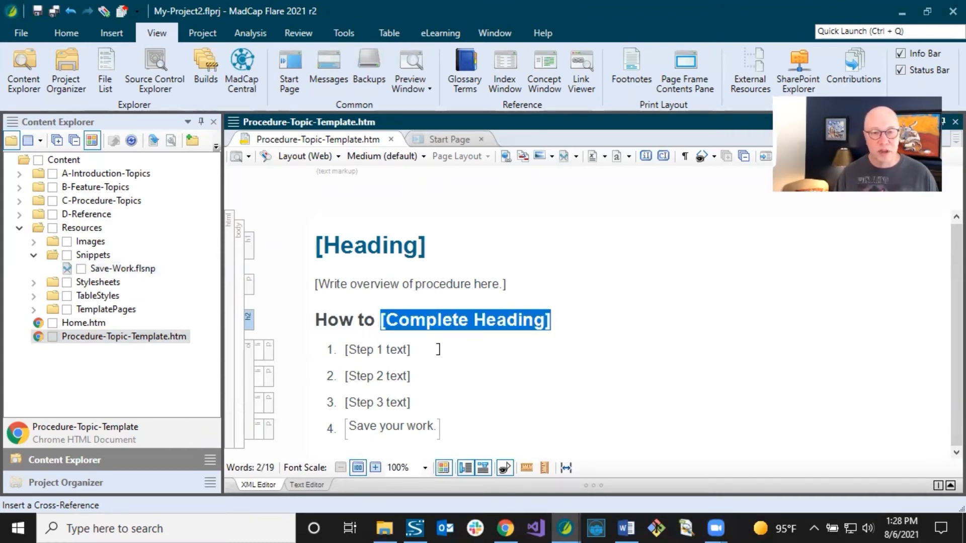
left_click(391, 350)
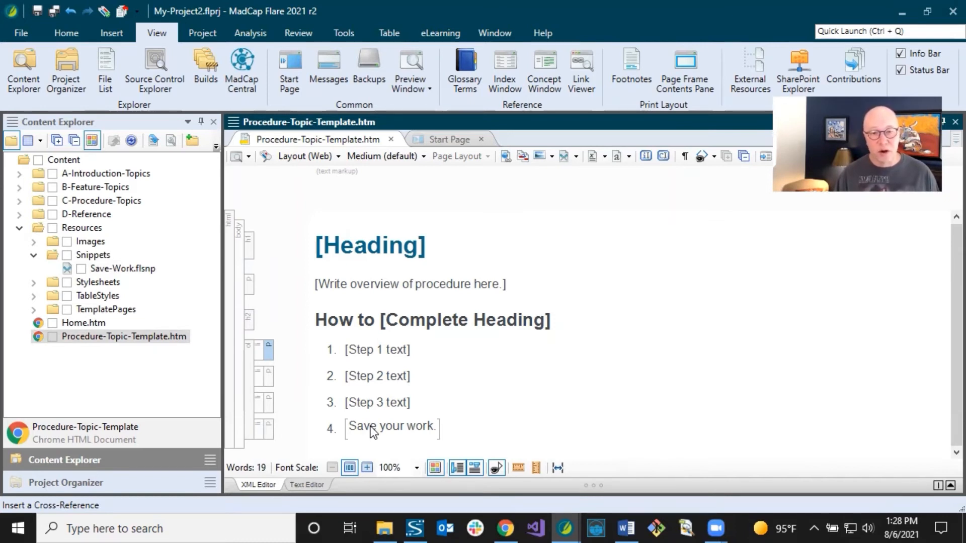
Open the Save-Work.flsnp snippet, lock its "Save your work." paragraph against editing, and save and close the snippet.
double_click(105, 268)
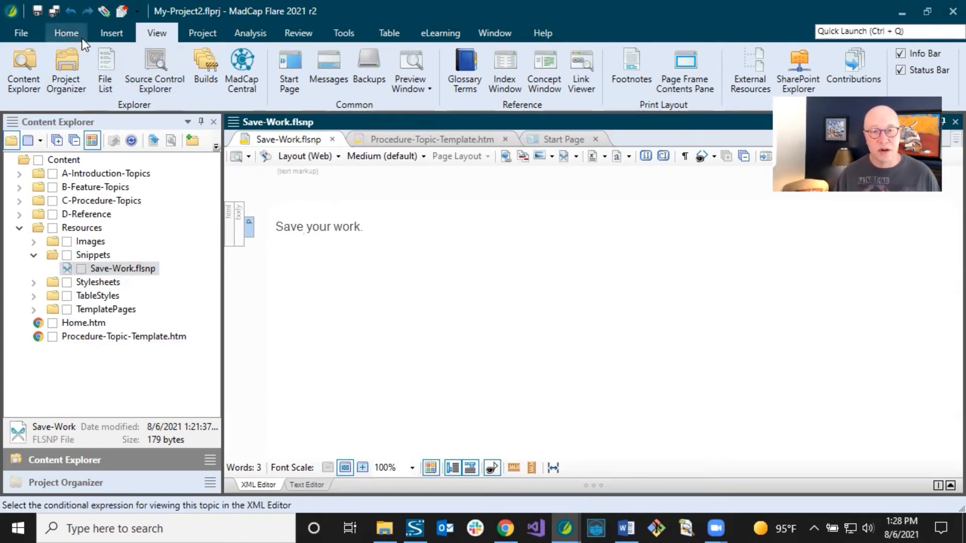
left_click(290, 32)
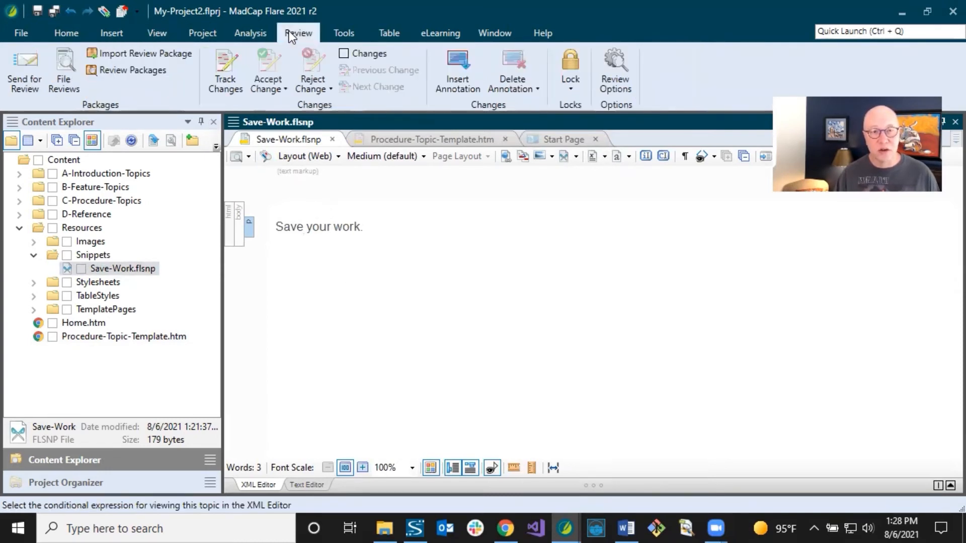
left_click(578, 85)
left_click(578, 104)
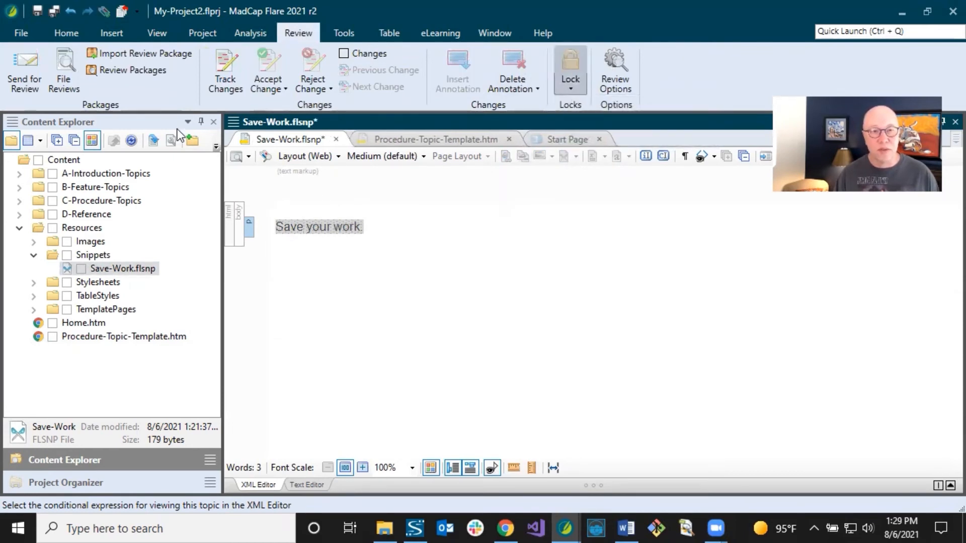
left_click(36, 11)
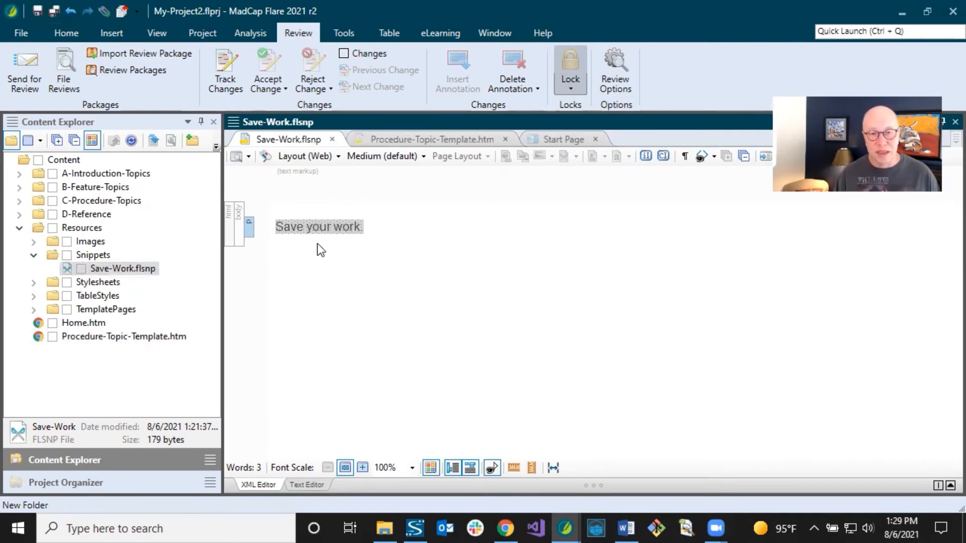
left_click(333, 140)
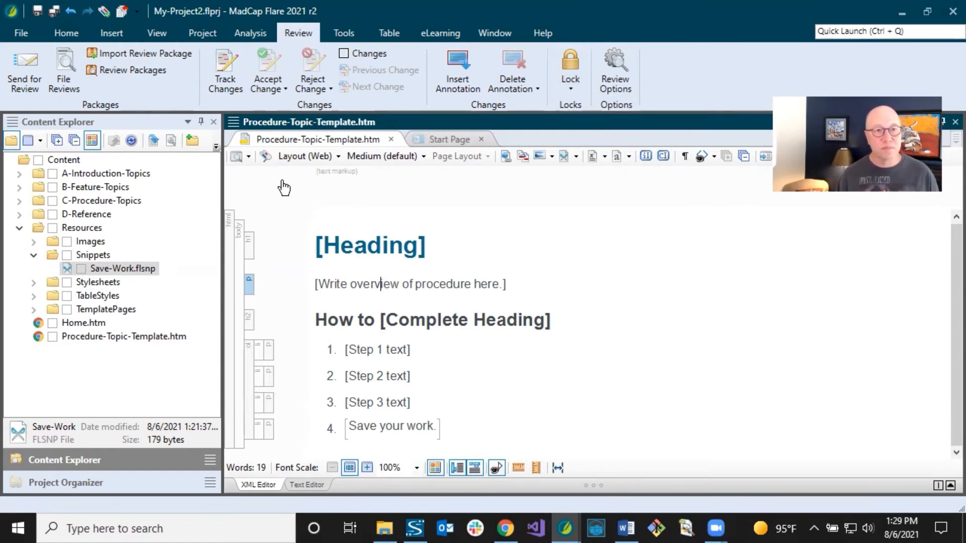
Start a contribution template from Procedure-Topic-Template.htm, keeping the name Procedure-Topic-Template and the My Contribution Templates location.
left_click(24, 33)
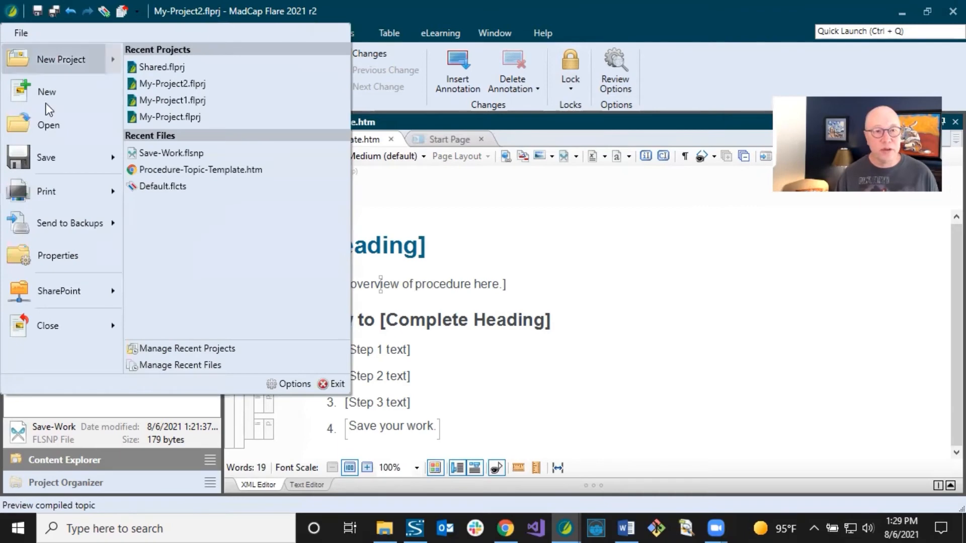
mouse_move(78, 161)
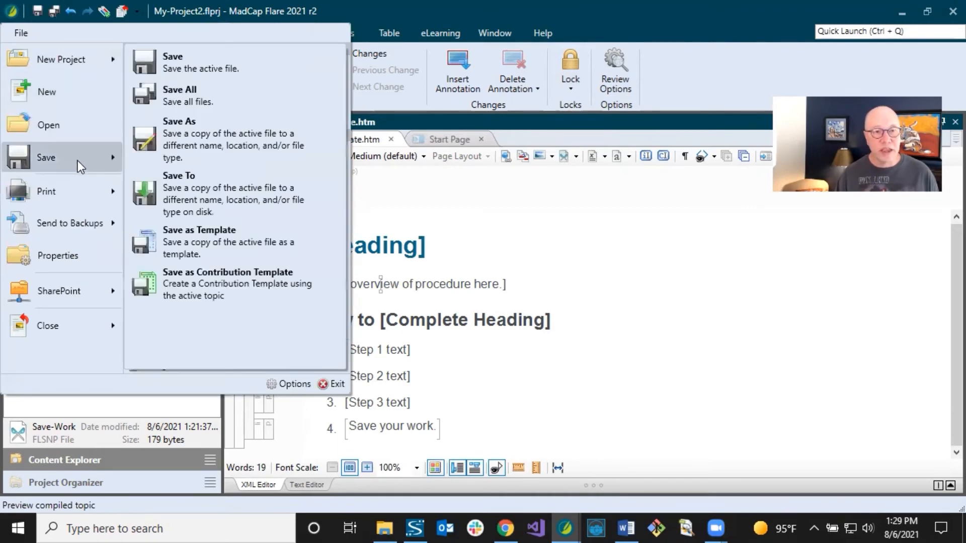
left_click(206, 276)
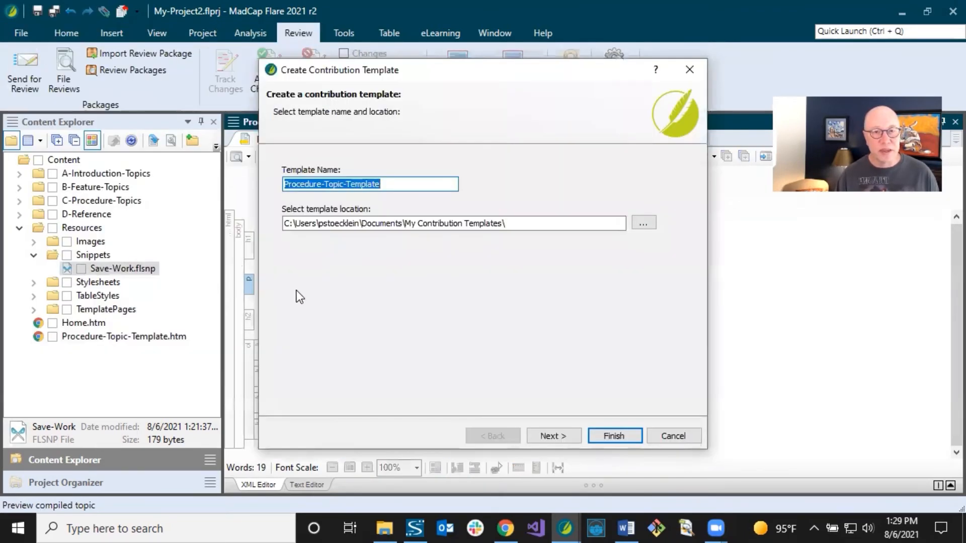
left_click(423, 223)
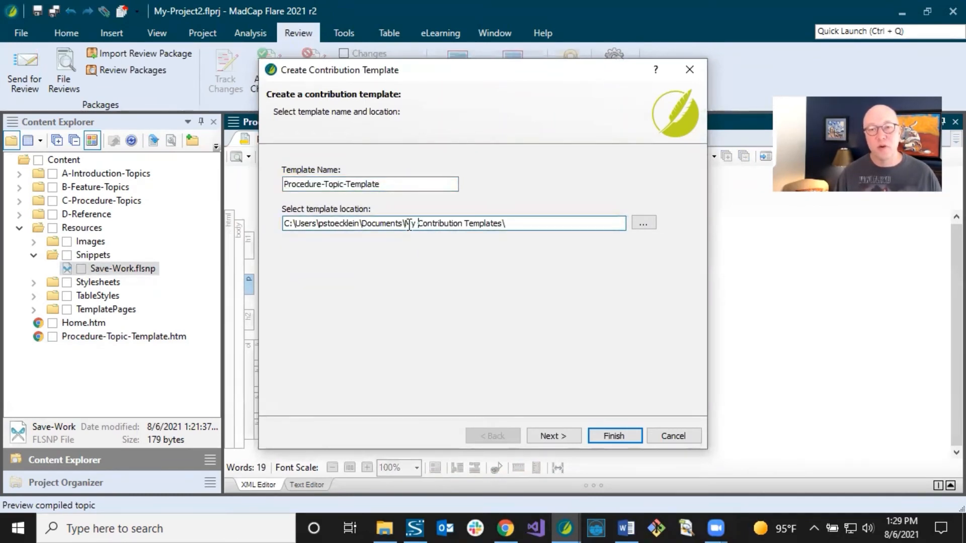
left_click_drag(368, 225, 516, 231)
left_click(418, 226)
left_click(519, 224)
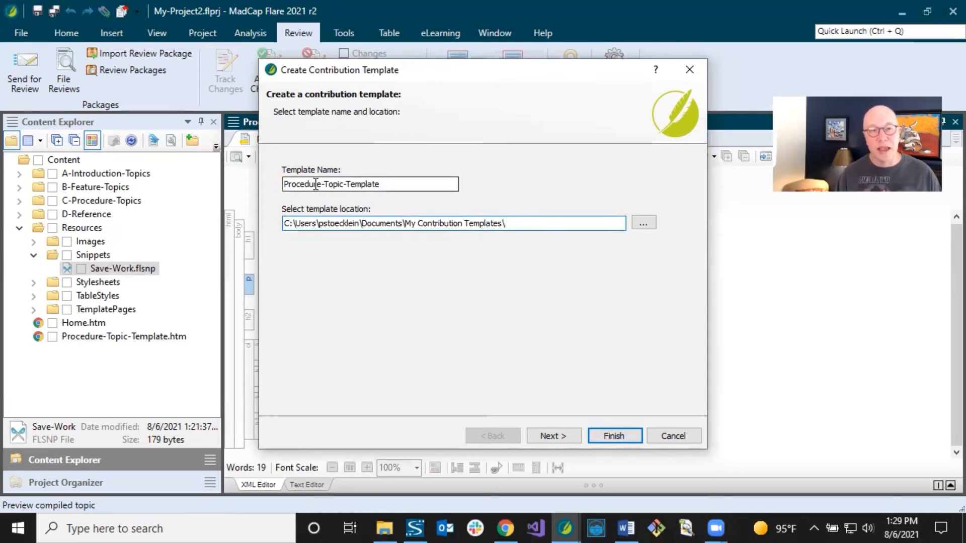
left_click(563, 438)
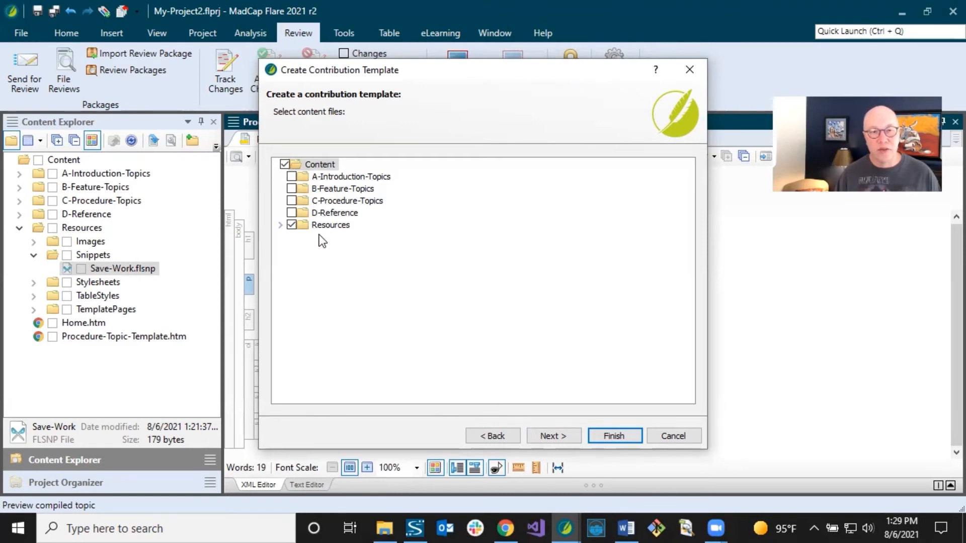
Check the Resources content files included in the template, keeping Save-Work.flsnp and Styles.css selected.
left_click(280, 226)
left_click(285, 249)
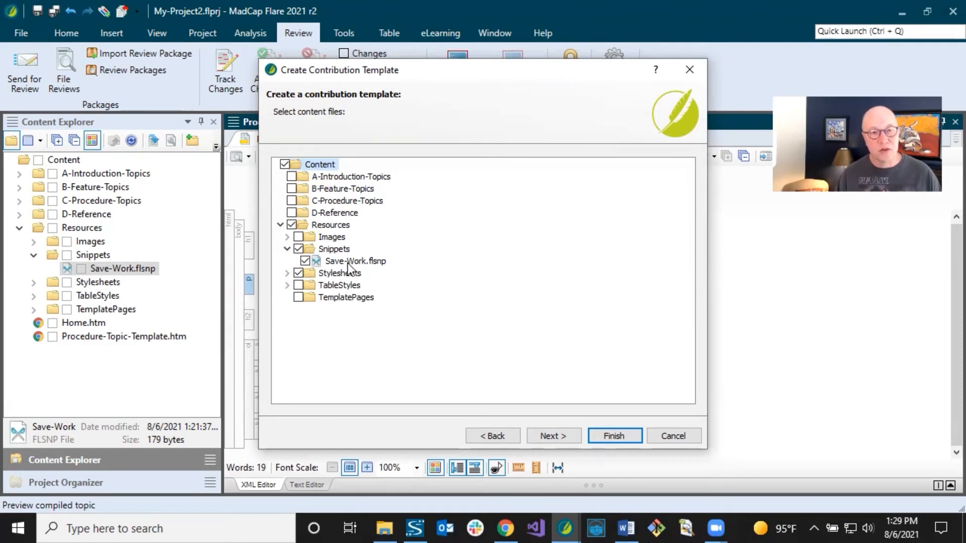
left_click(287, 274)
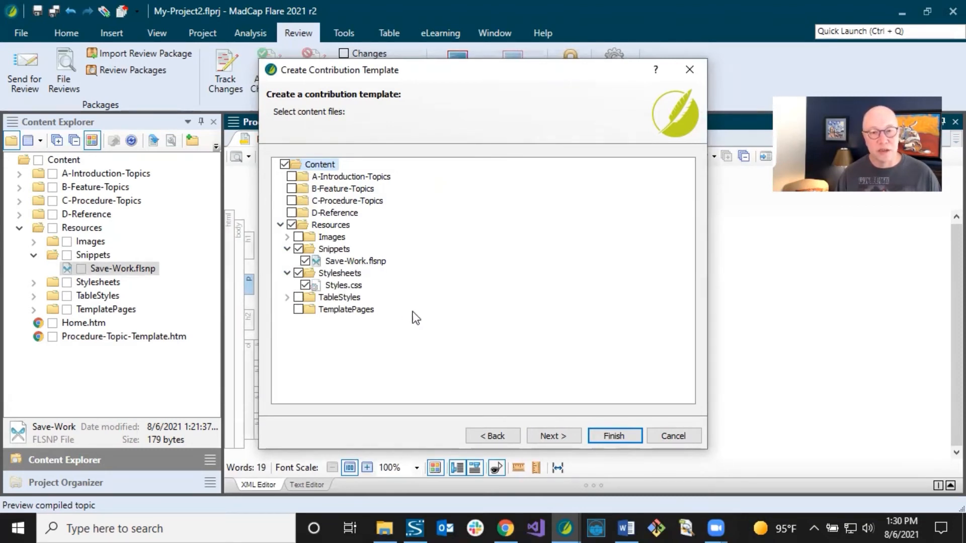
left_click(560, 436)
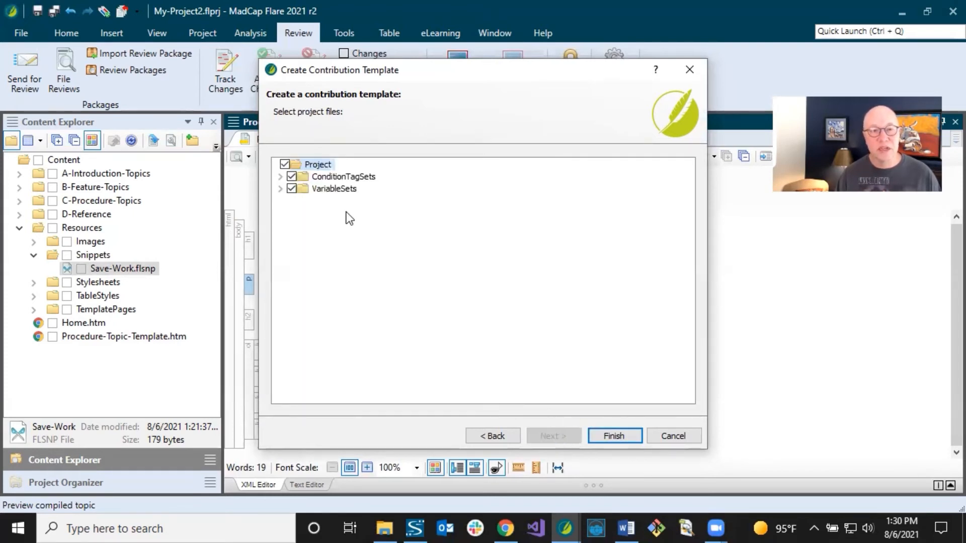
Keep the Default.flcts condition tag set and General.flvar variable set in the template's project files, and create the contribution template.
left_click(281, 189)
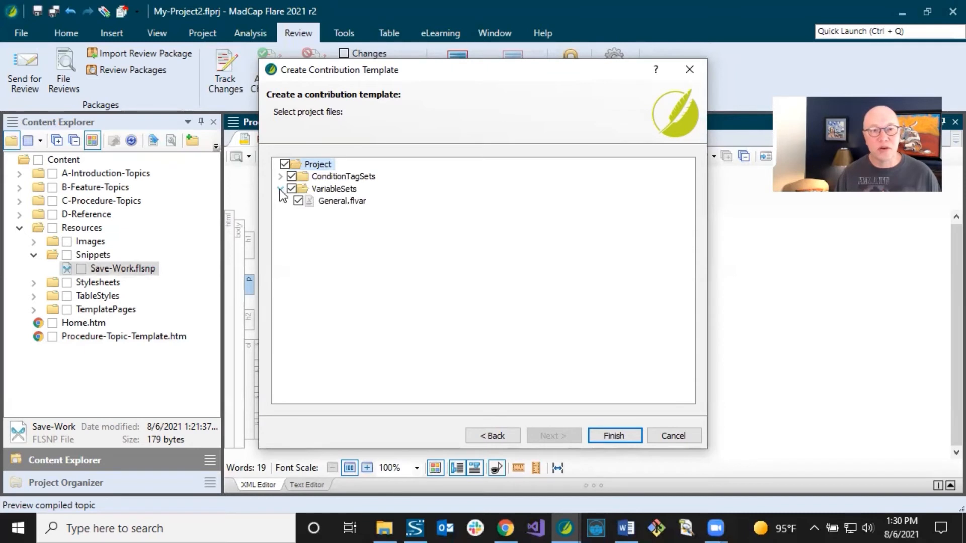
left_click(280, 177)
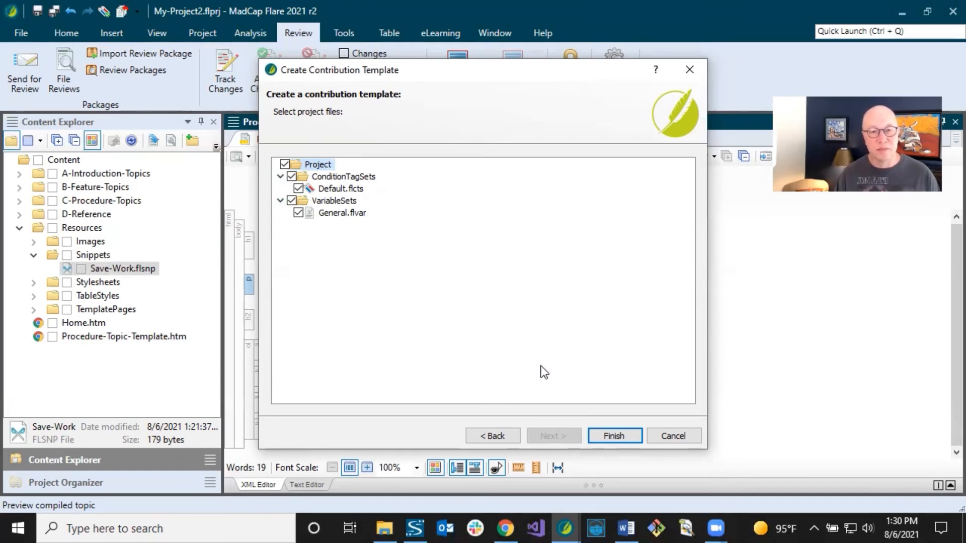
left_click(612, 436)
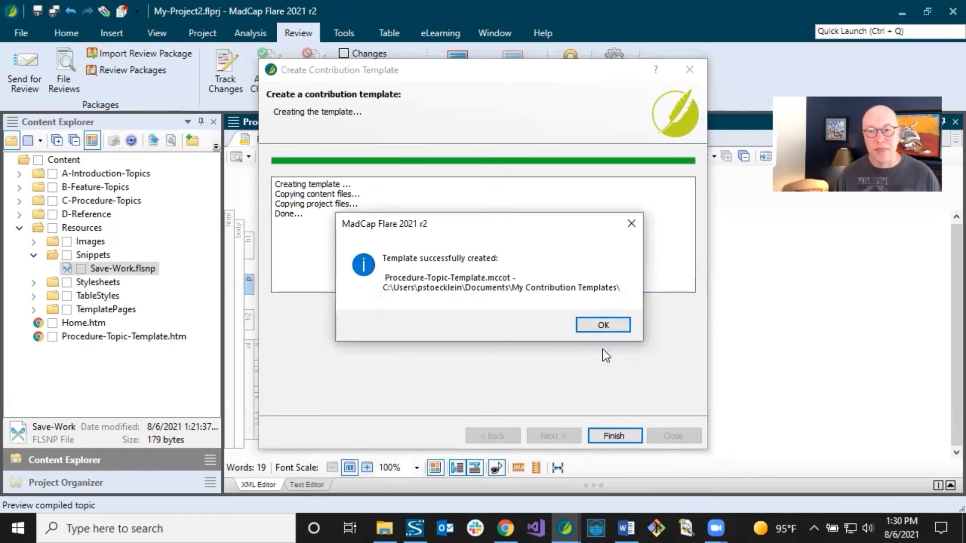
left_click(603, 326)
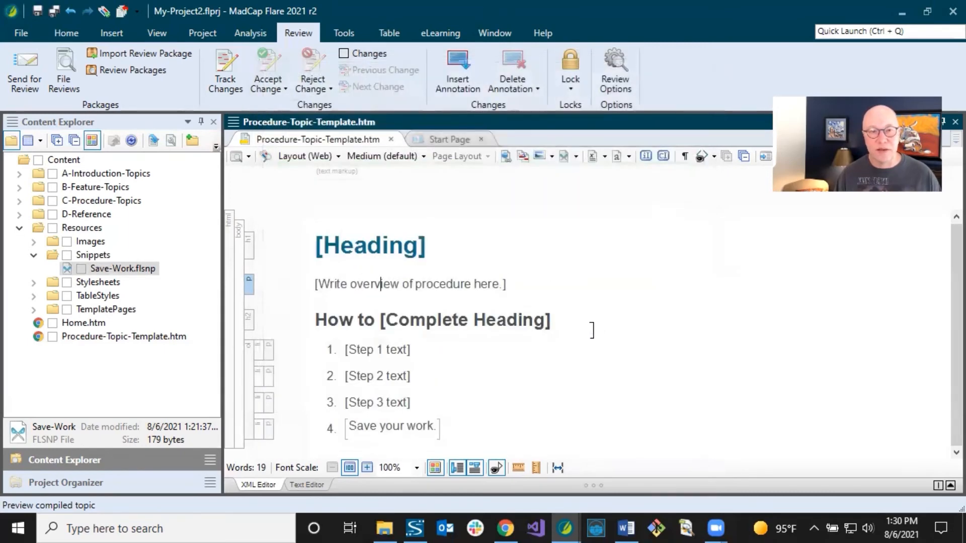
left_click(430, 245)
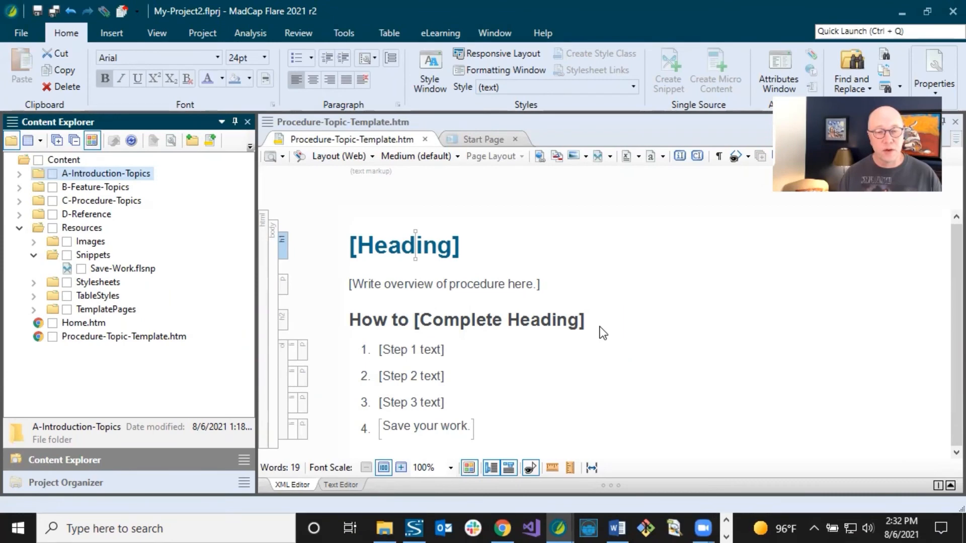
Check the received How to Set Options.mcco file in the My Incoming Contributions folder in File Explorer, and return to Flare.
left_click(391, 524)
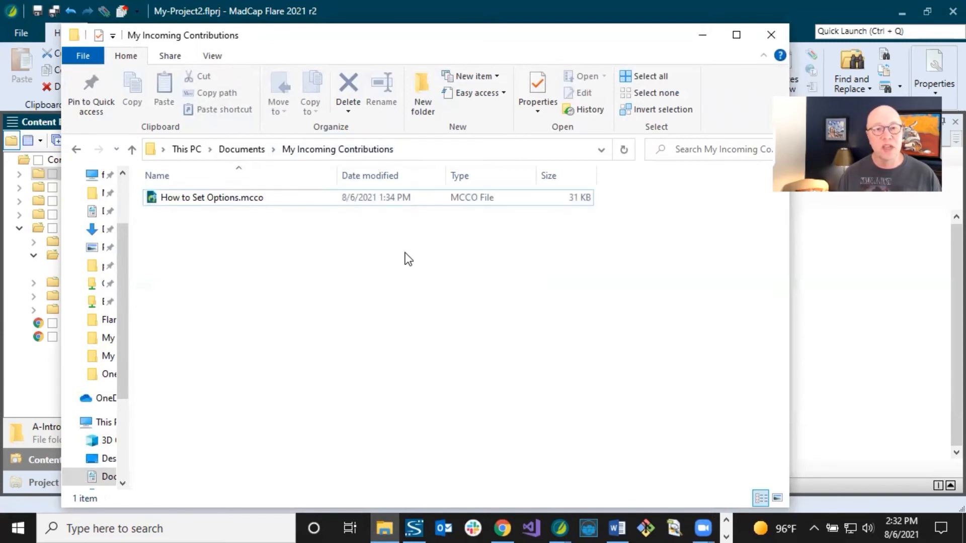
left_click(230, 201)
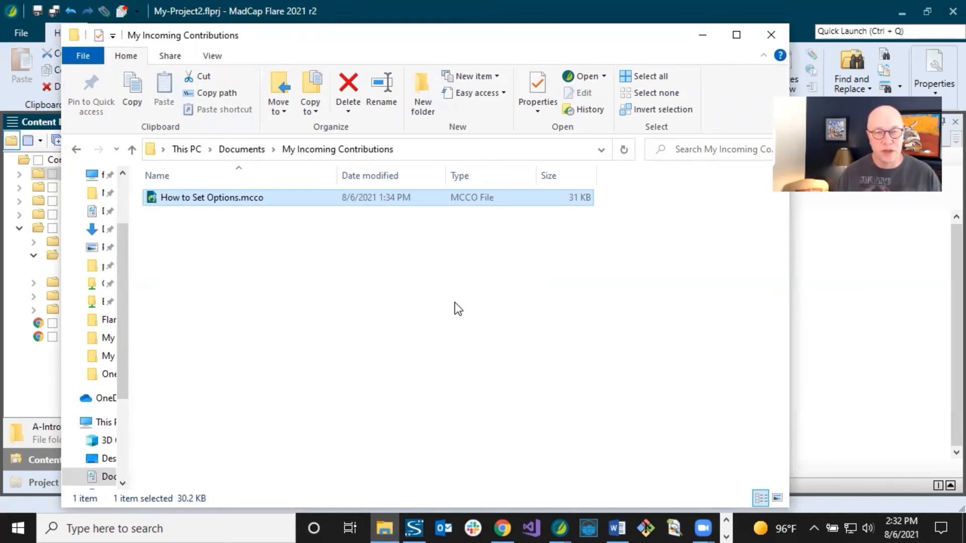
left_click(705, 35)
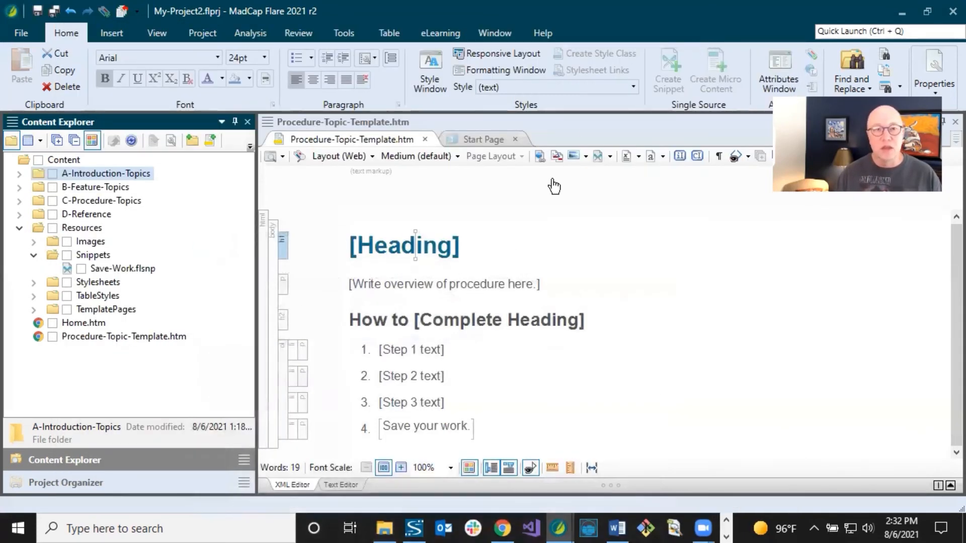
Show the Contributions window, widen it to reveal the received date, and open the How to Set Options contribution for review.
left_click(161, 30)
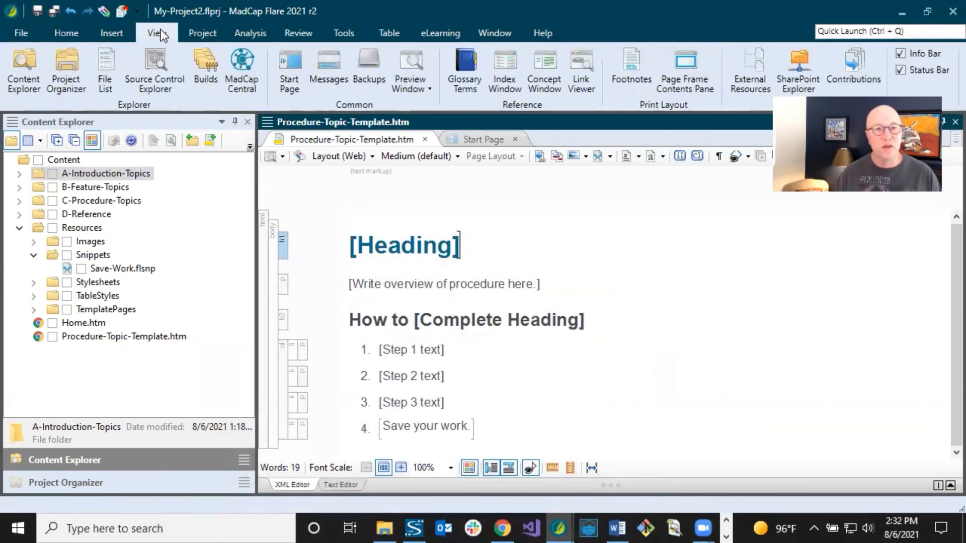
left_click(853, 56)
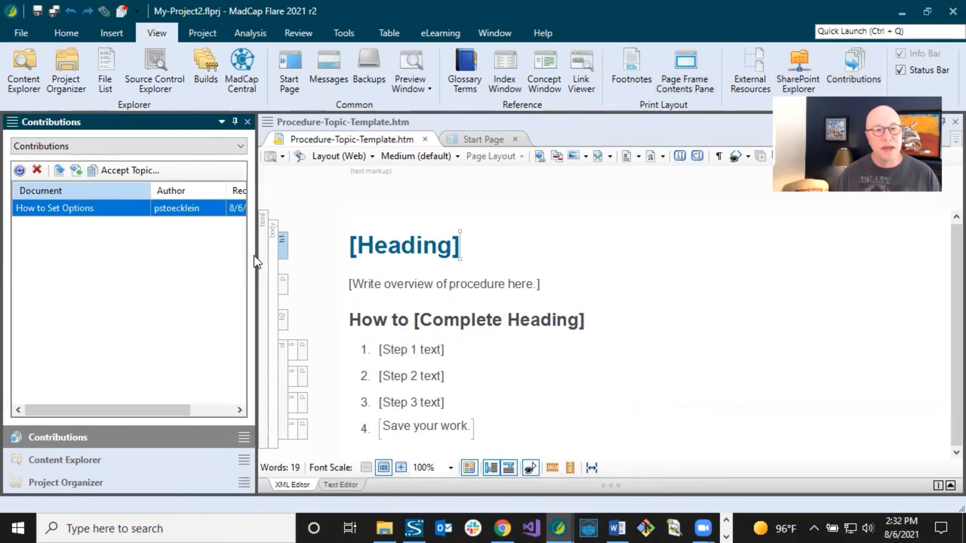
left_click_drag(256, 255, 317, 261)
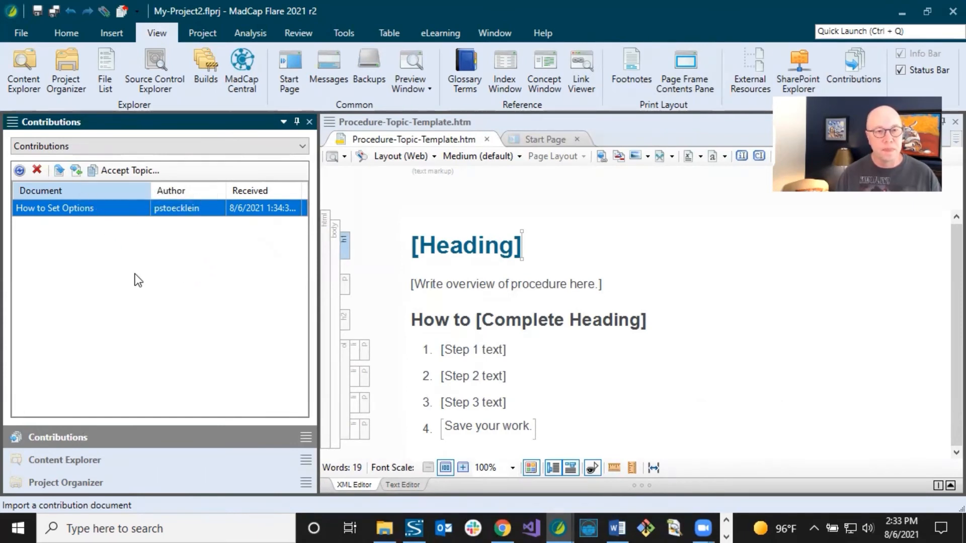
double_click(80, 209)
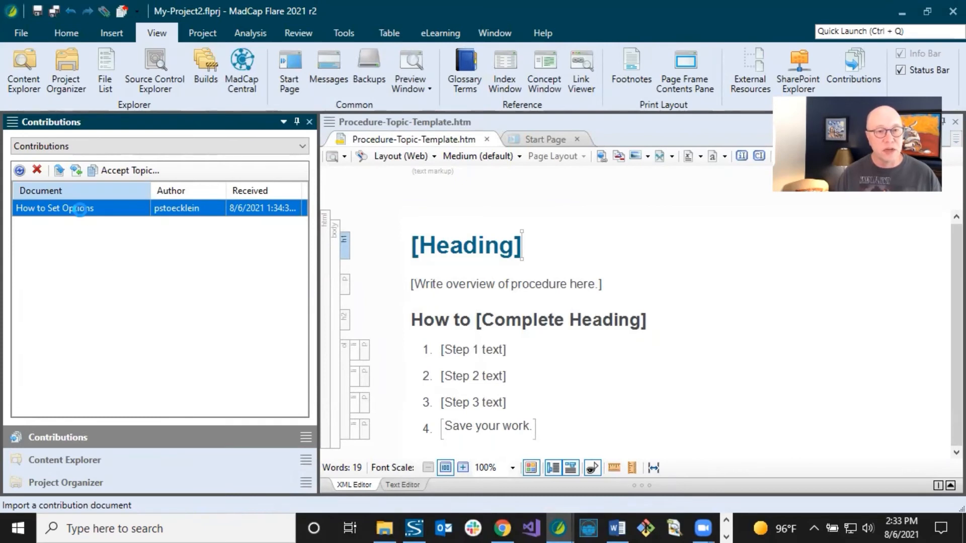
left_click(415, 231)
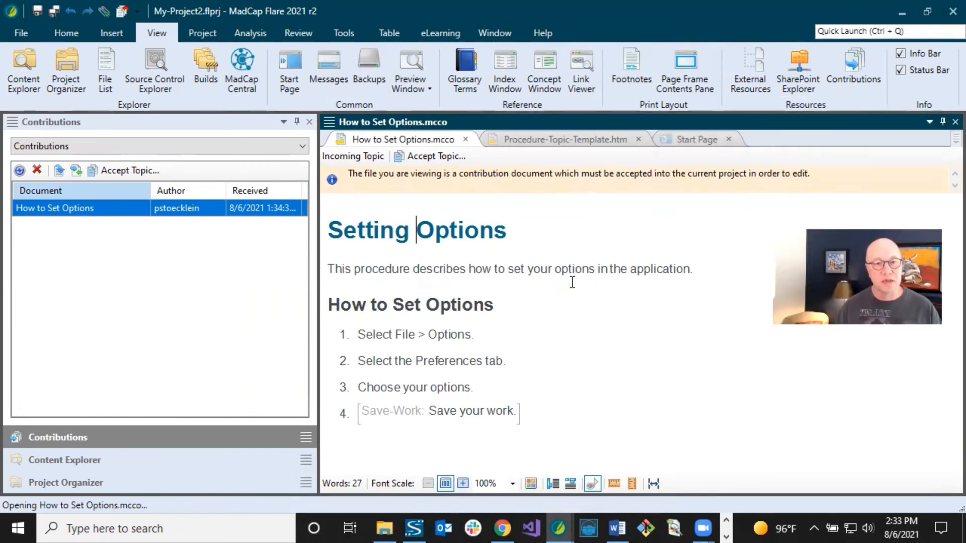
left_click(496, 269)
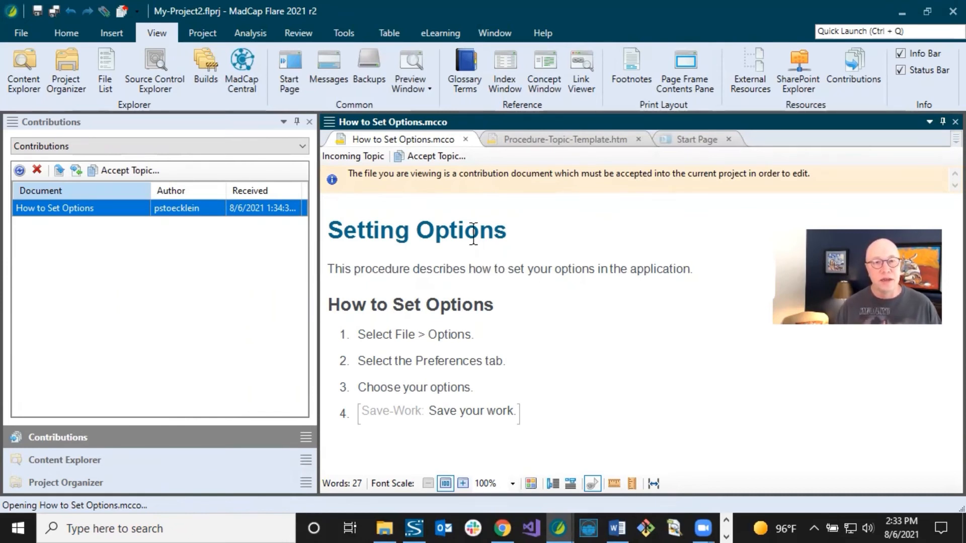
Start accepting the topic as How to Set Options into the C-Procedure-Topics folder, and proceed through the resource conflict check.
left_click(445, 159)
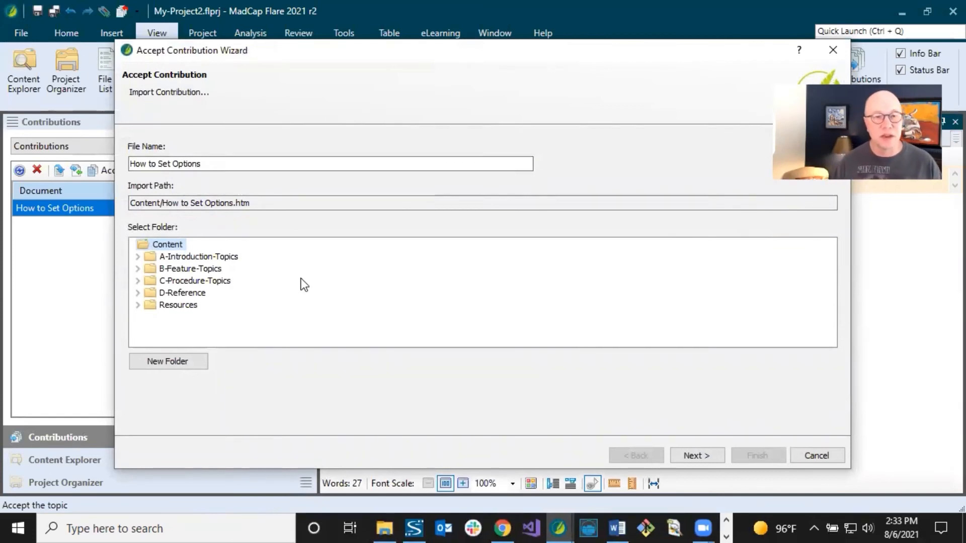
left_click(206, 164)
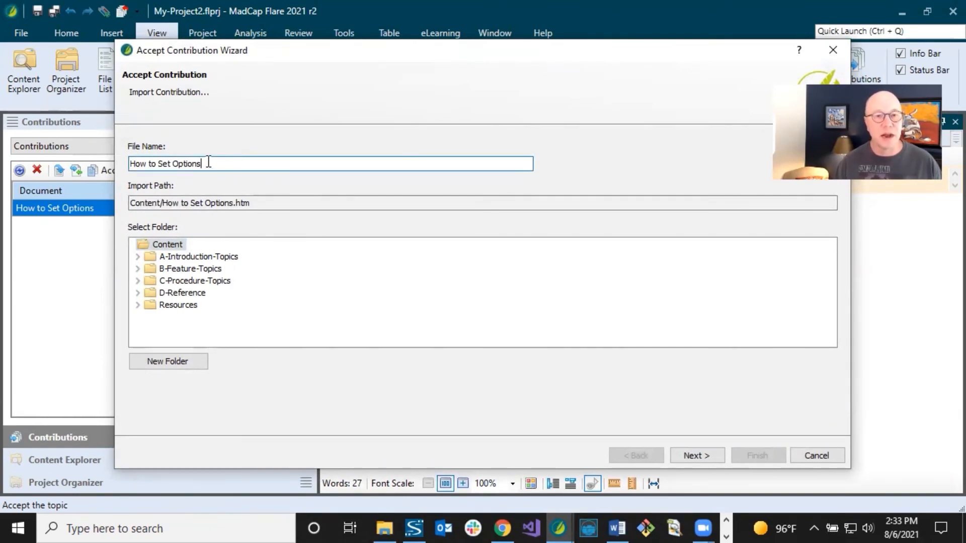
left_click(197, 281)
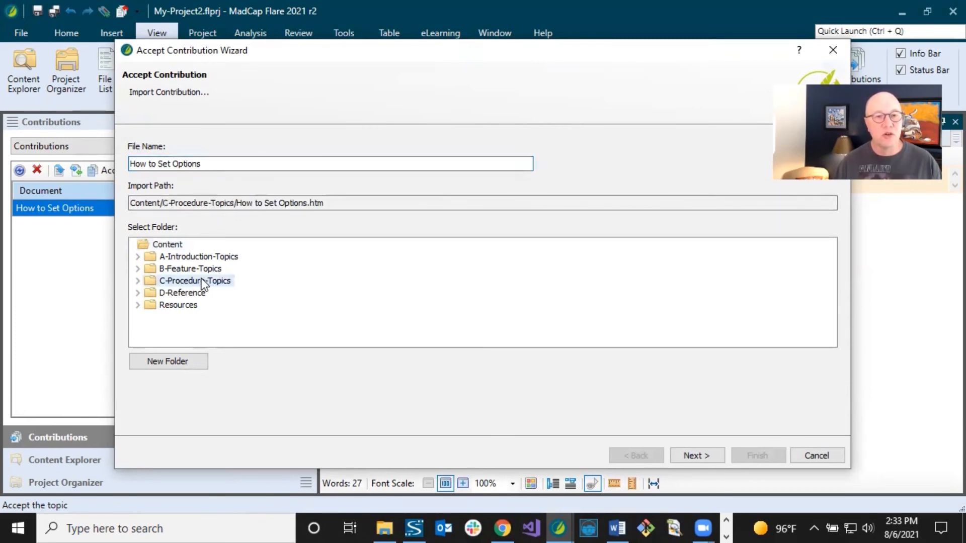
left_click(139, 281)
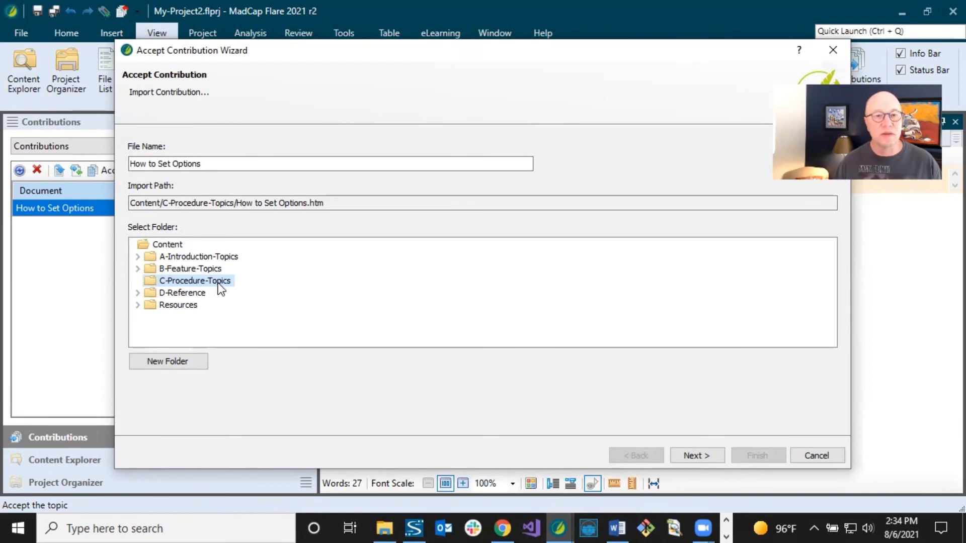
left_click(693, 456)
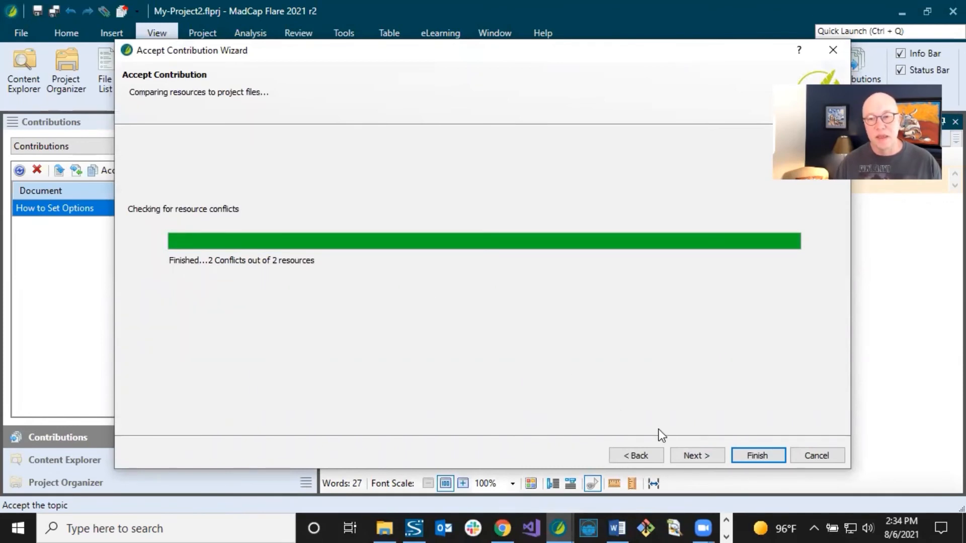
left_click(692, 455)
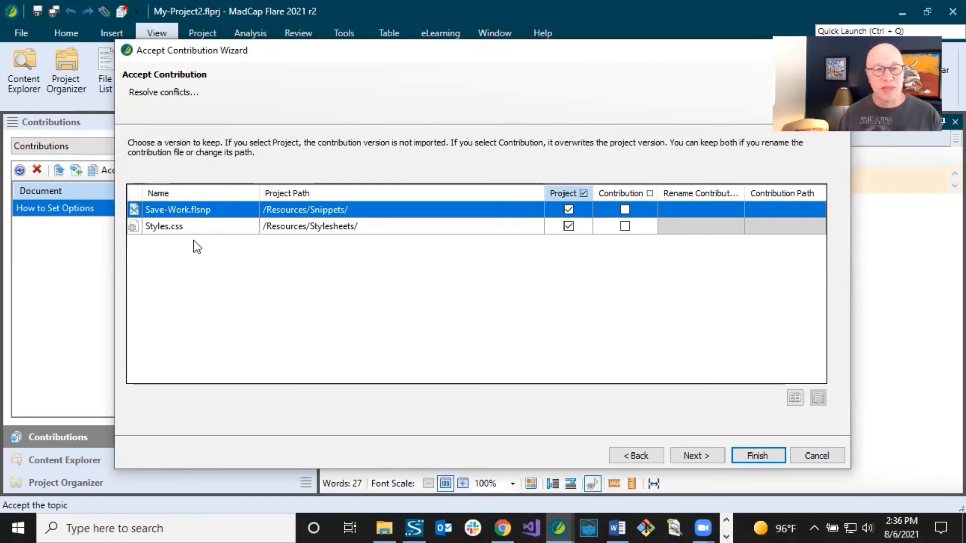
Try choosing the contribution version of Save-Work.flsnp with a renamed copy, and switch back to the project versions.
left_click(625, 209)
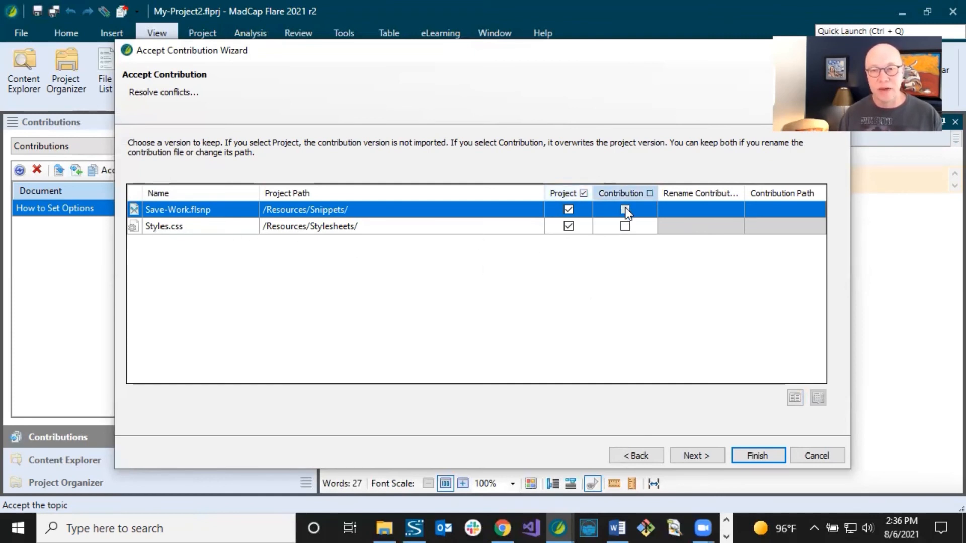
left_click(710, 211)
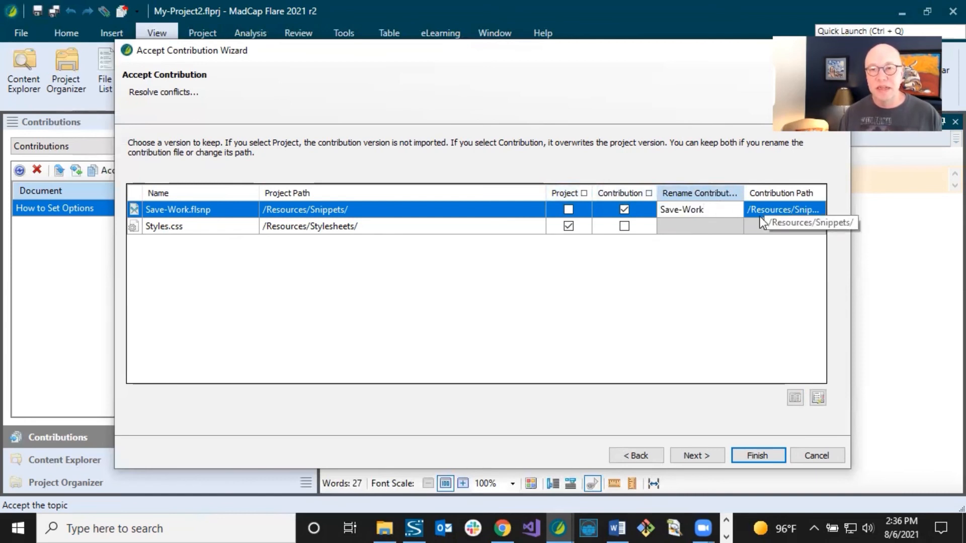
left_click(583, 193)
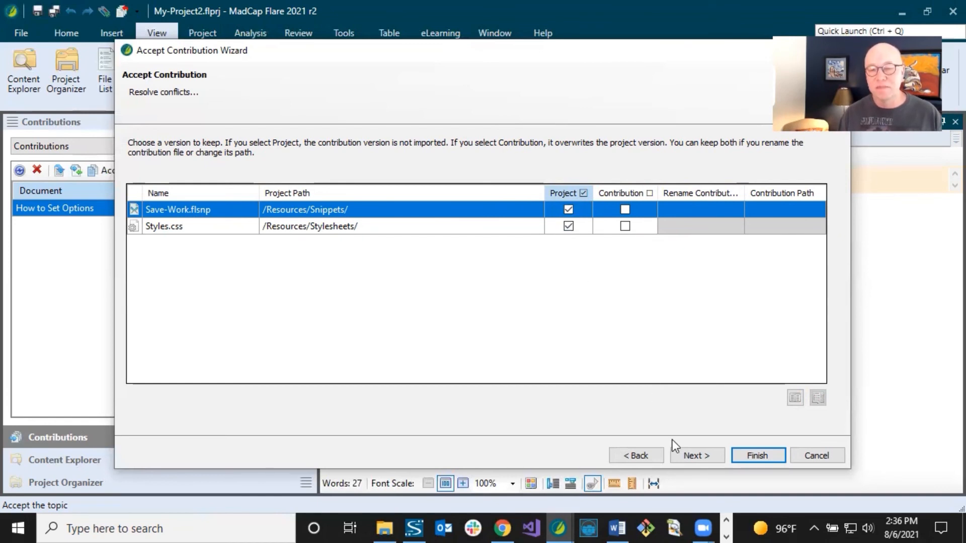
Preview the import, copy How to Set Options.htm into the project, and send the contribution file to the Recycle Bin.
left_click(696, 457)
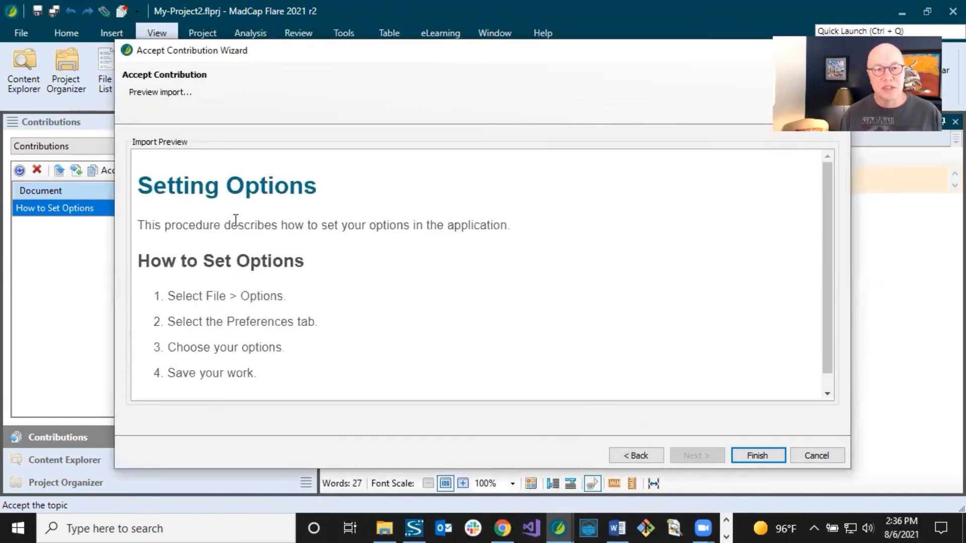
left_click(748, 451)
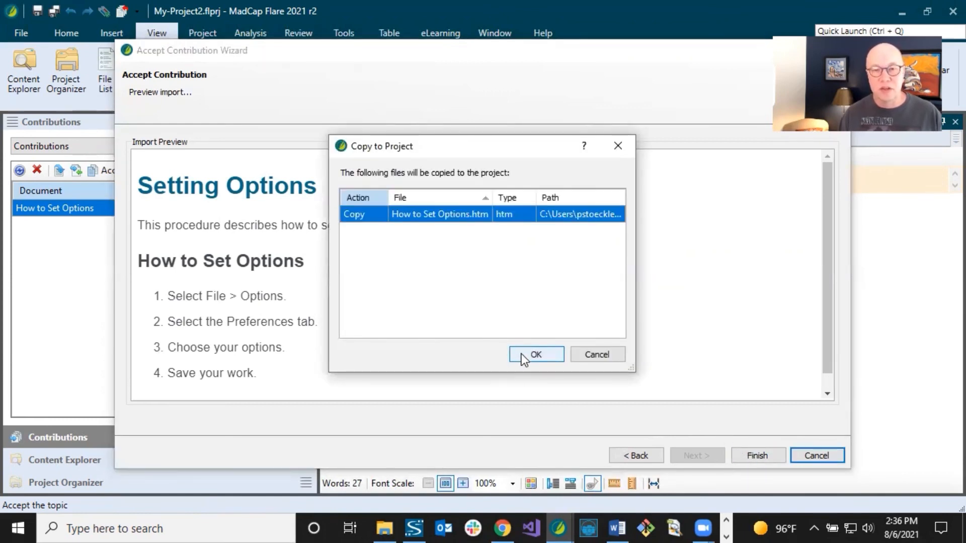
left_click(522, 354)
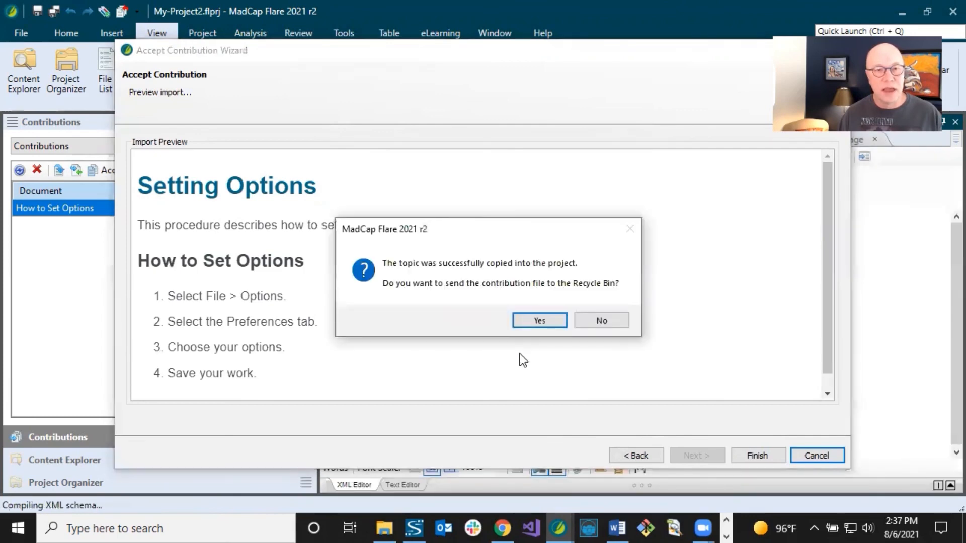
left_click(536, 319)
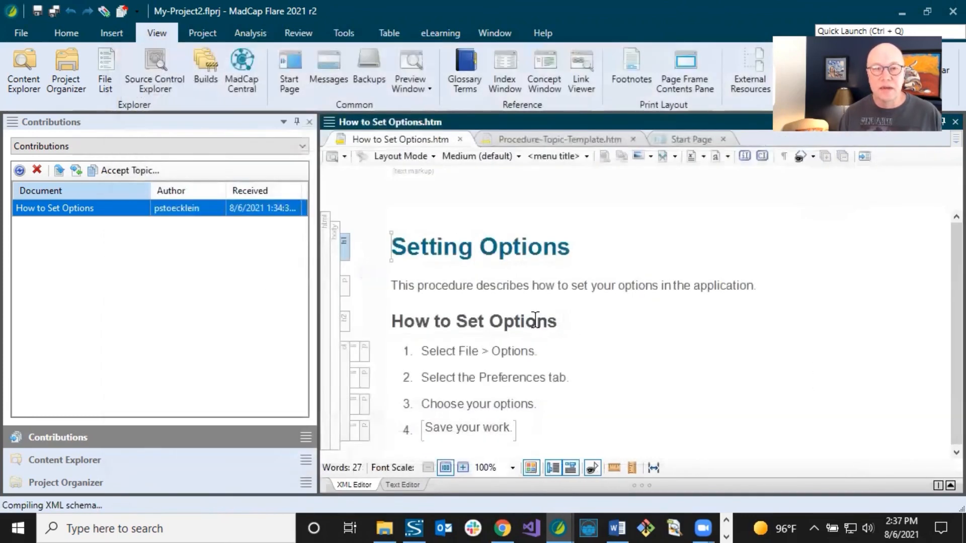
Find the imported How to Set Options.htm in the C-Procedure-Topics folder and examine its content.
left_click(111, 460)
left_click(20, 201)
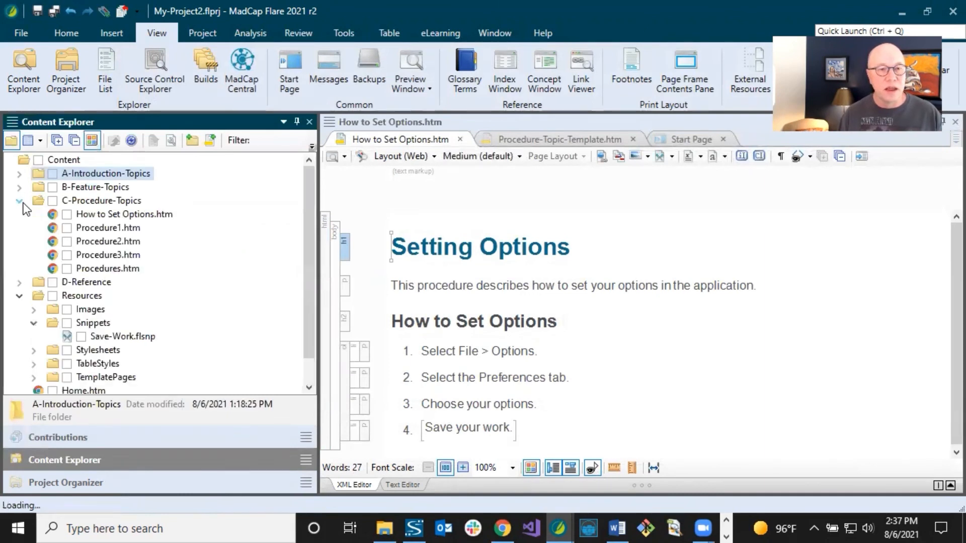
double_click(119, 218)
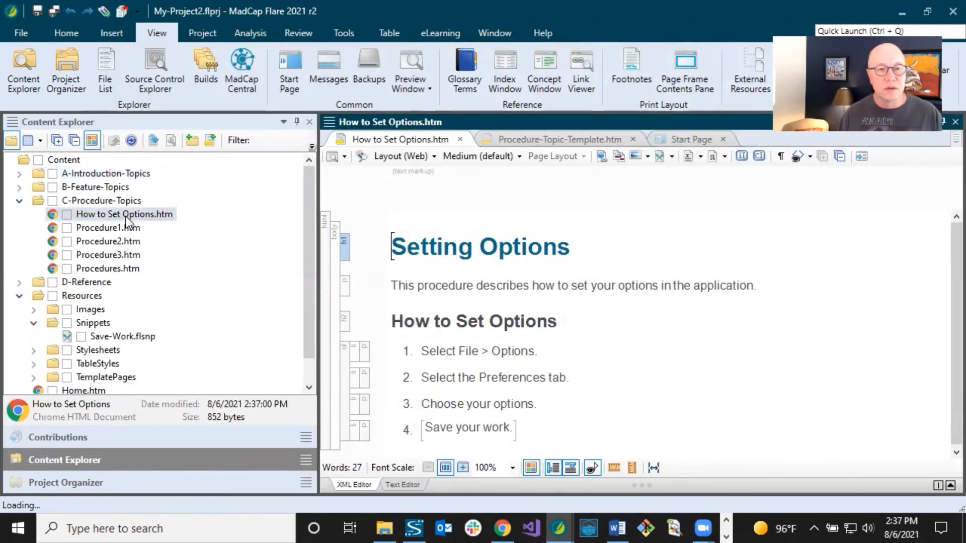
left_click(502, 279)
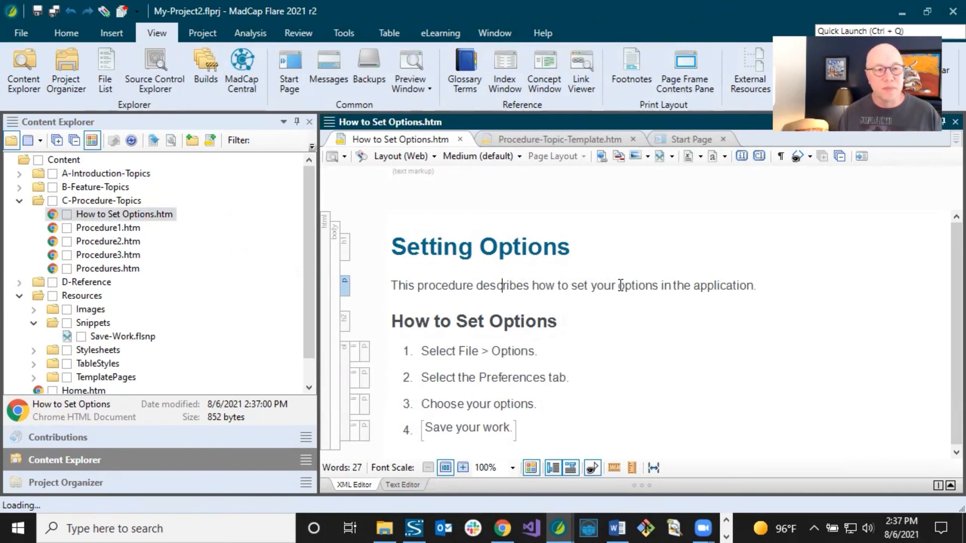
Collapse the C-Procedure-Topics and Resources folders, and open Procedure-Topic-Template.htm to review its placeholder text.
left_click(19, 201)
left_click(19, 228)
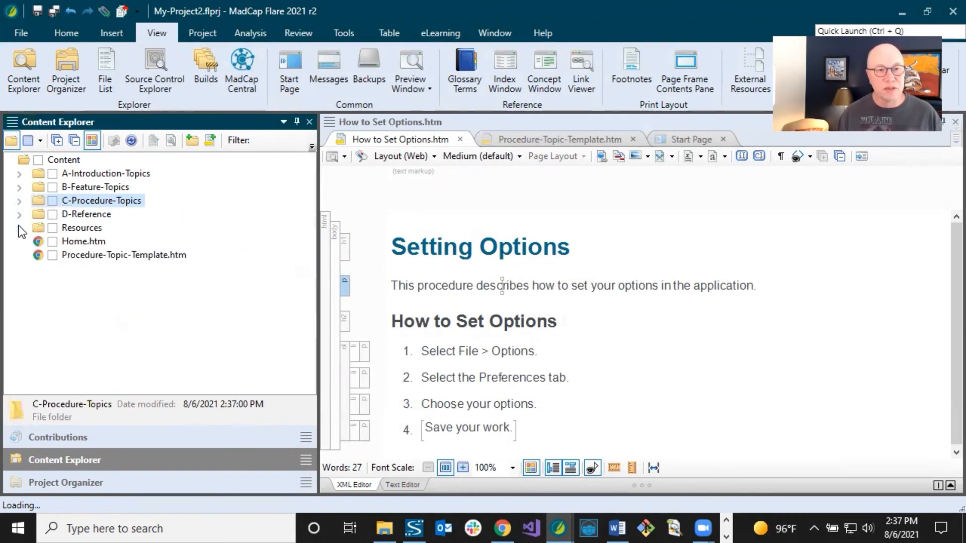
double_click(103, 257)
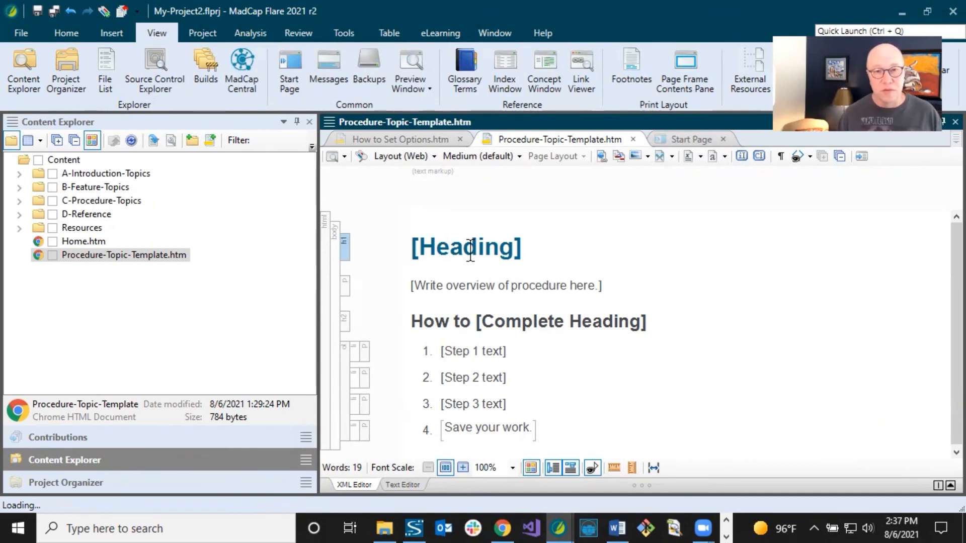
key("End")
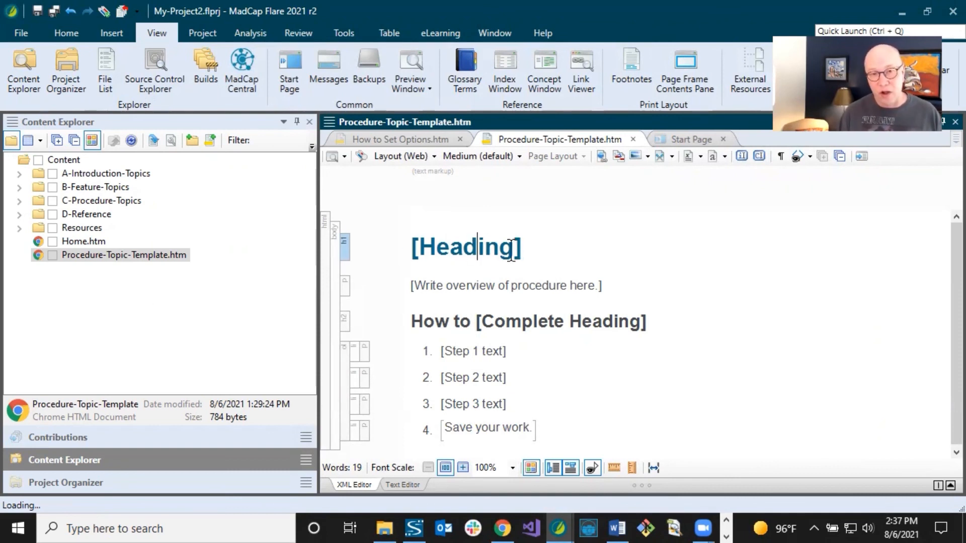
Open the project's Default condition tag set and examine the NeverPublish tag.
left_click(99, 481)
double_click(73, 201)
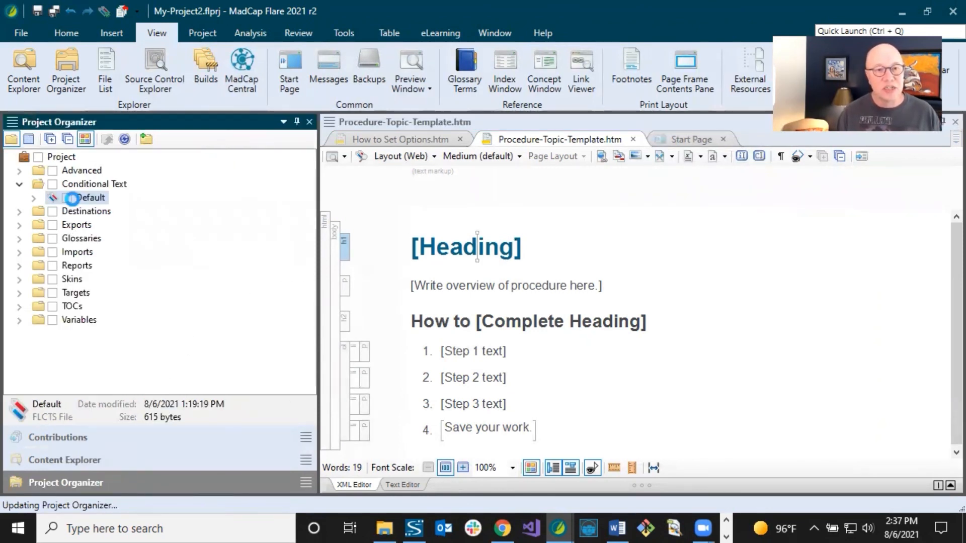
left_click(385, 212)
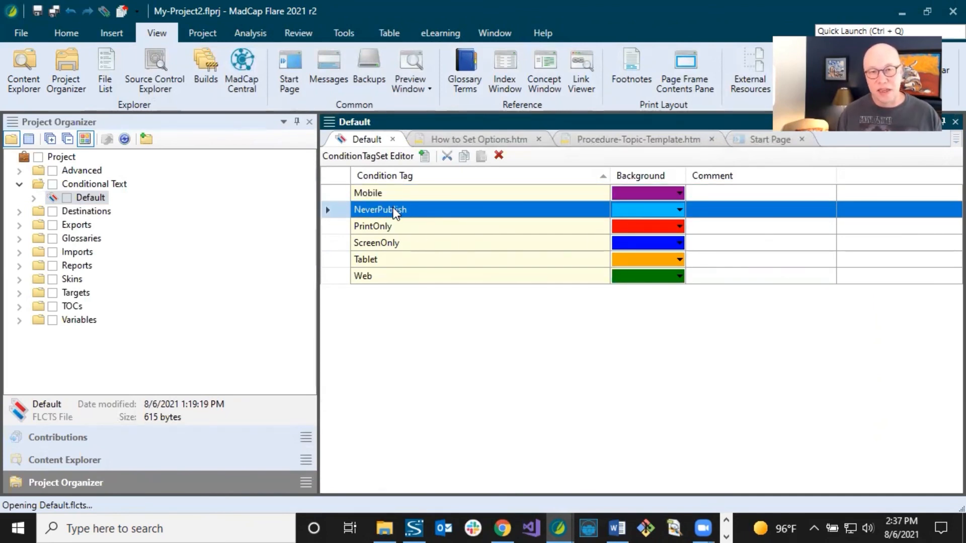
Apply the NeverPublish condition tag to Procedure-Topic-Template.htm through its topic properties.
left_click(96, 461)
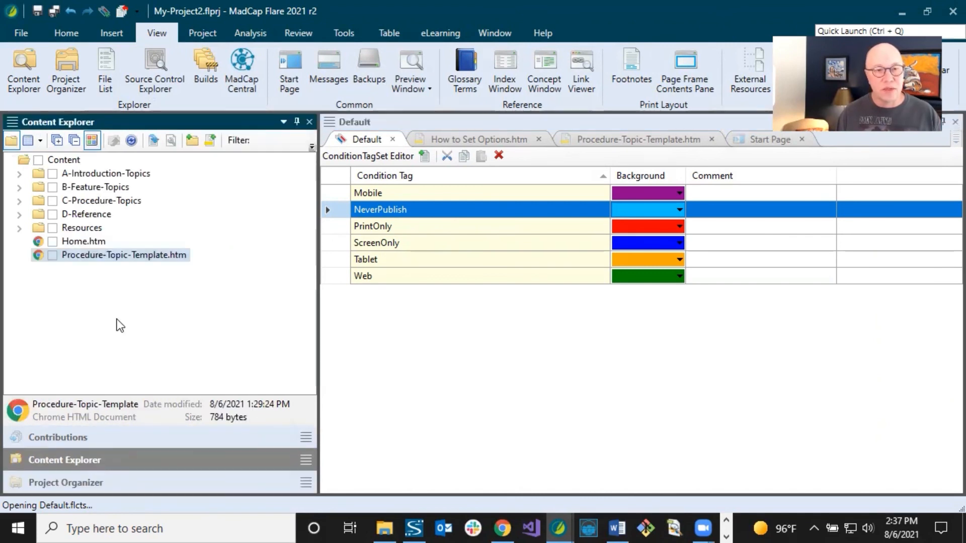
right_click(93, 256)
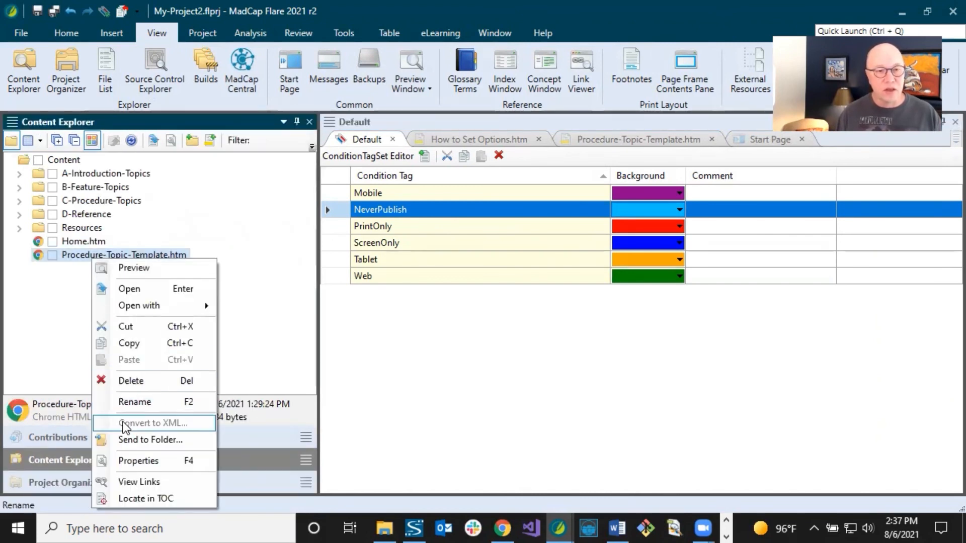
left_click(130, 460)
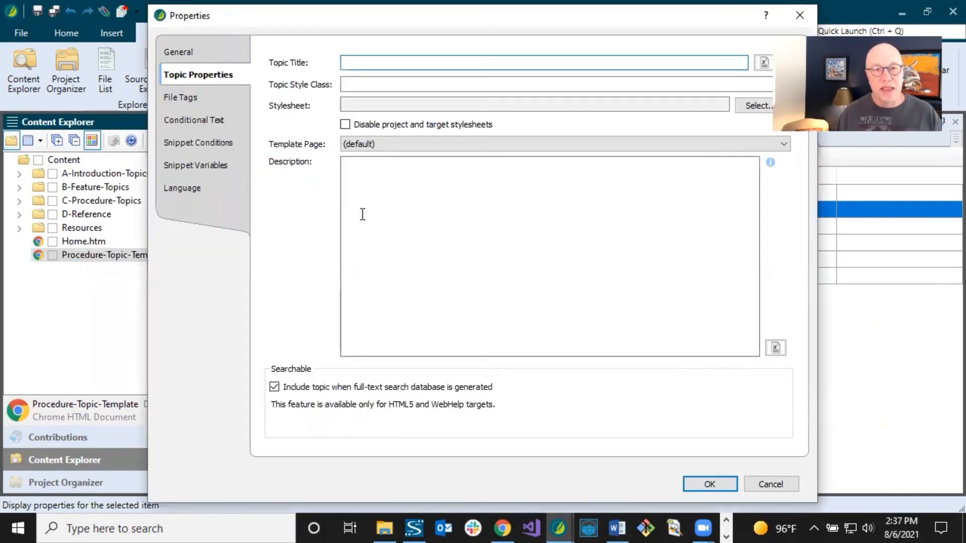
left_click(239, 125)
left_click(433, 95)
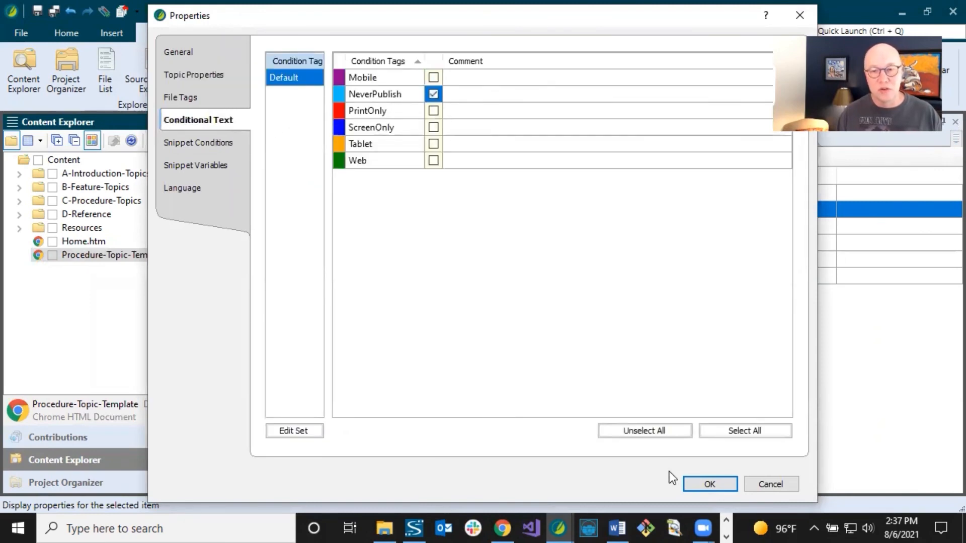
left_click(696, 482)
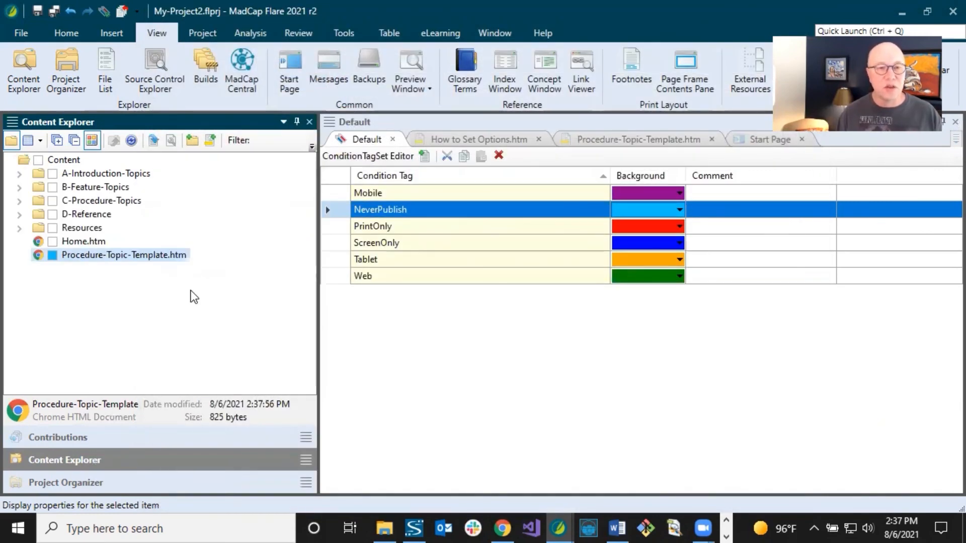